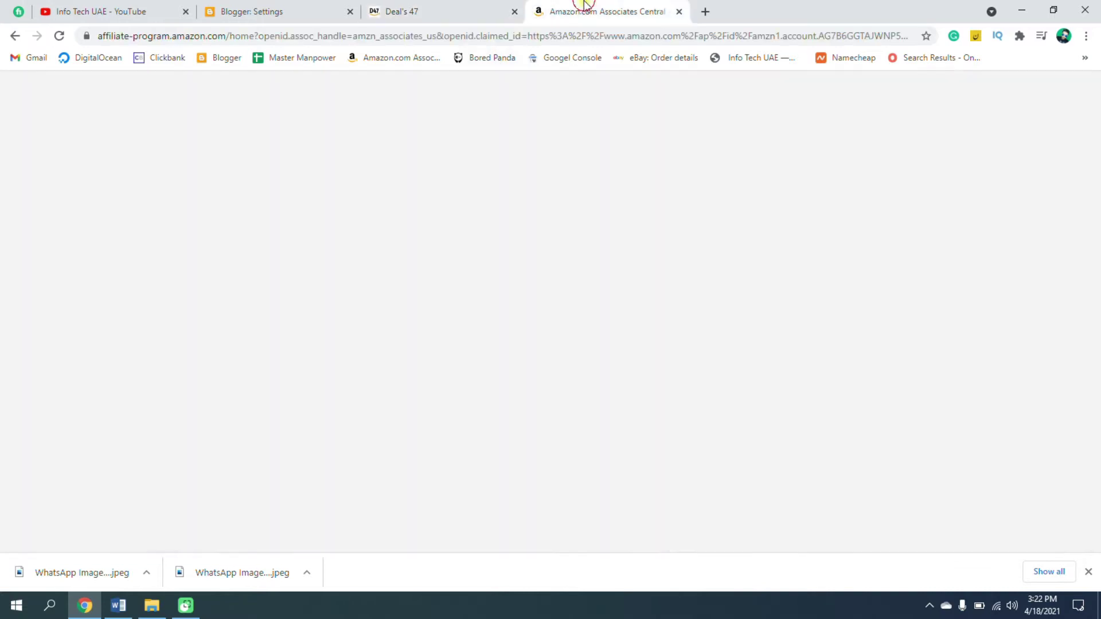
On the Deal's 47 site, open the product links for the 2Bunnies girls' dress and the Acer Aspire 5 laptop, closing both Amazon pages
{"action": "left_click", "coordinate": [452, 7]}
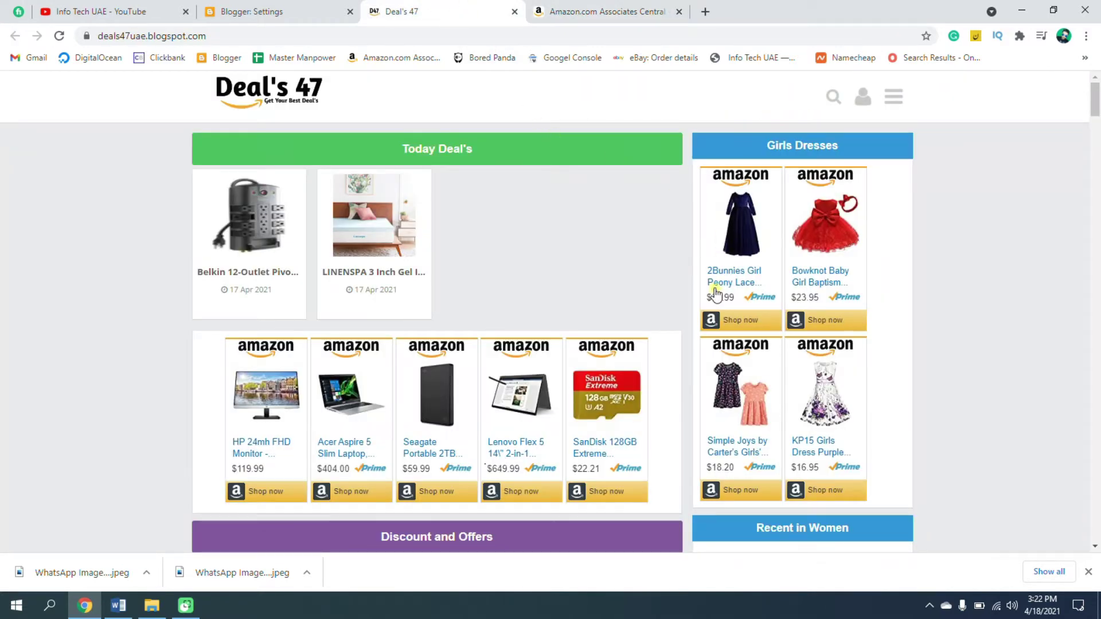
{"action": "left_click", "coordinate": [730, 320]}
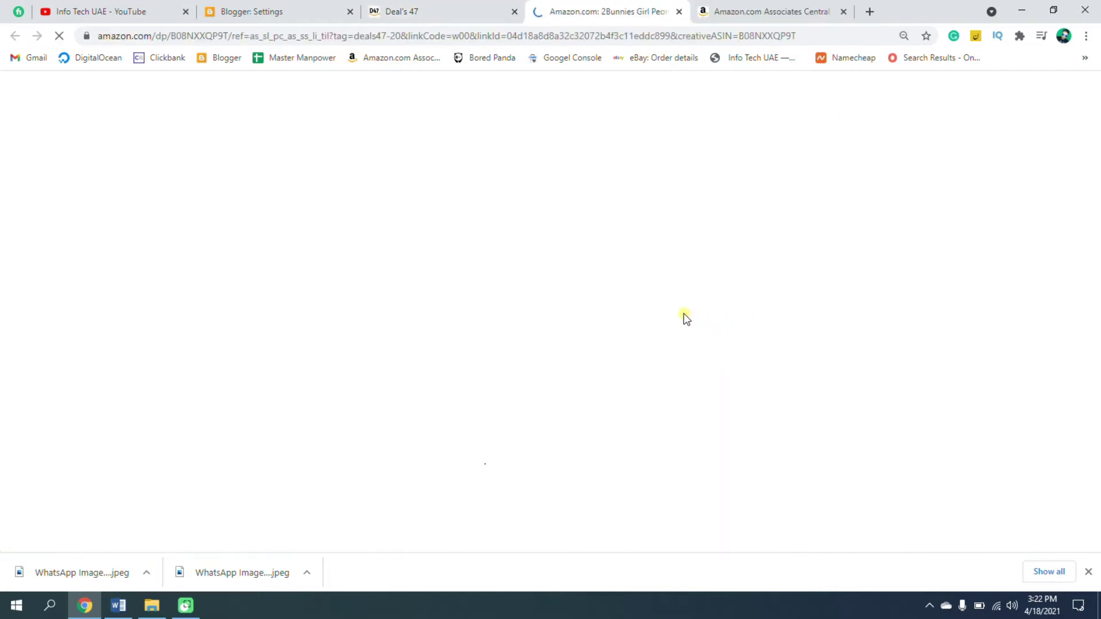
{"action": "scroll", "coordinate": [475, 268], "scroll_direction": "down", "scroll_amount": 2}
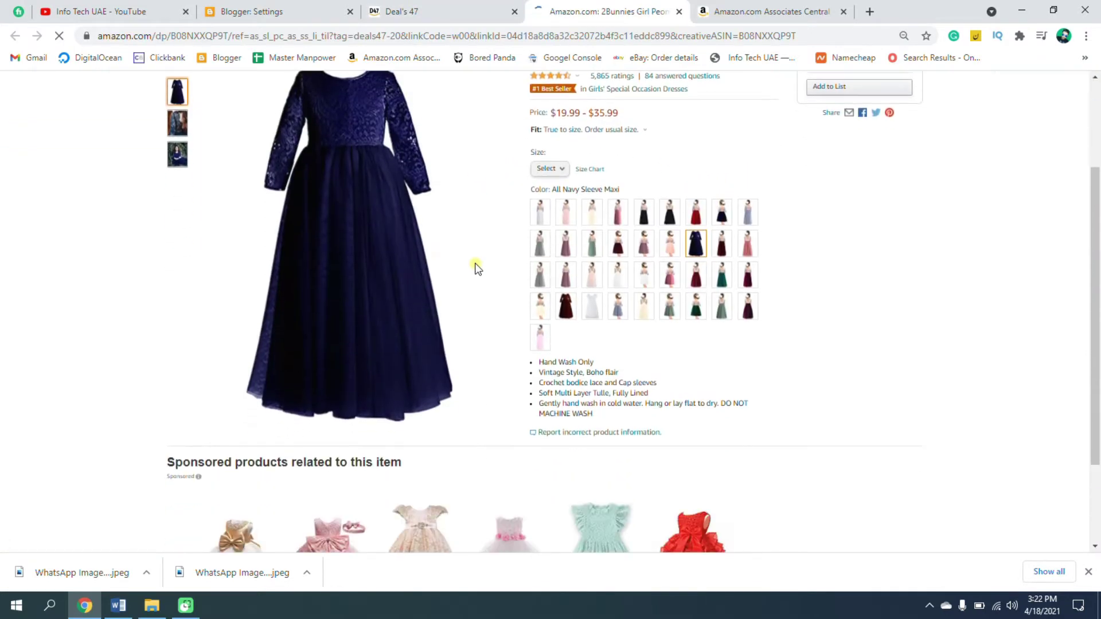
{"action": "left_click", "coordinate": [459, 12]}
{"action": "scroll", "coordinate": [688, 295], "scroll_direction": "down", "scroll_amount": 2}
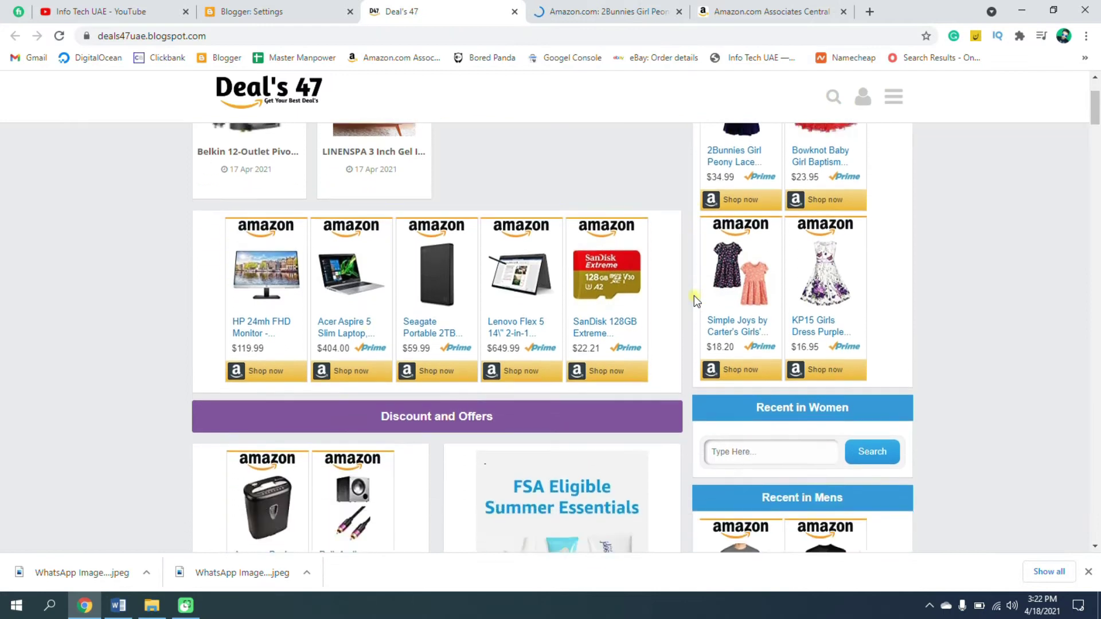
{"action": "left_click", "coordinate": [345, 355]}
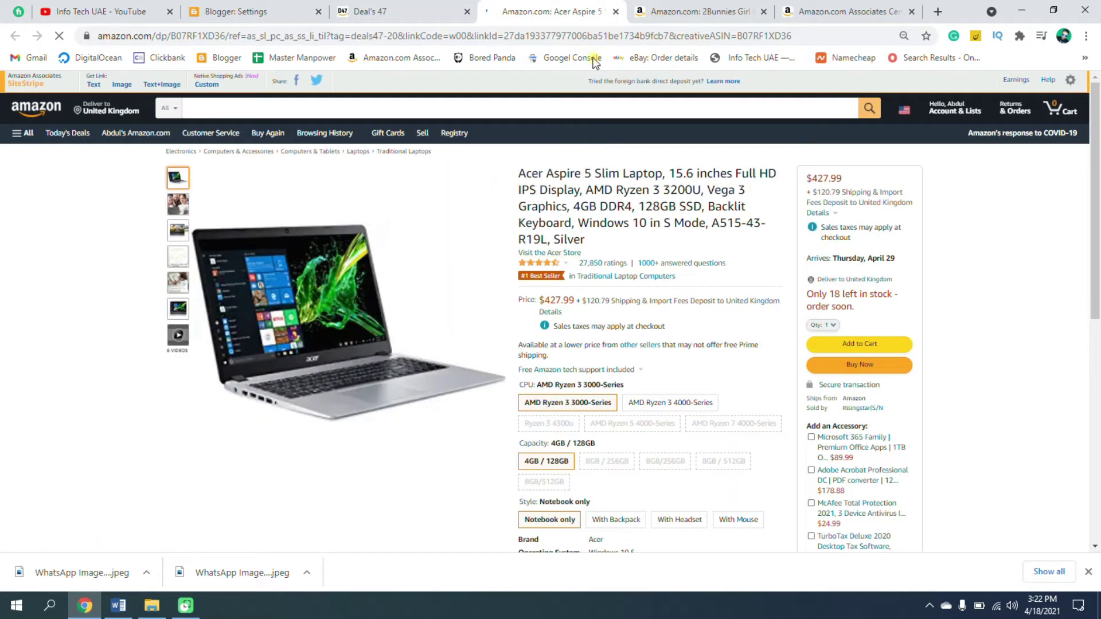
{"action": "left_click", "coordinate": [616, 12]}
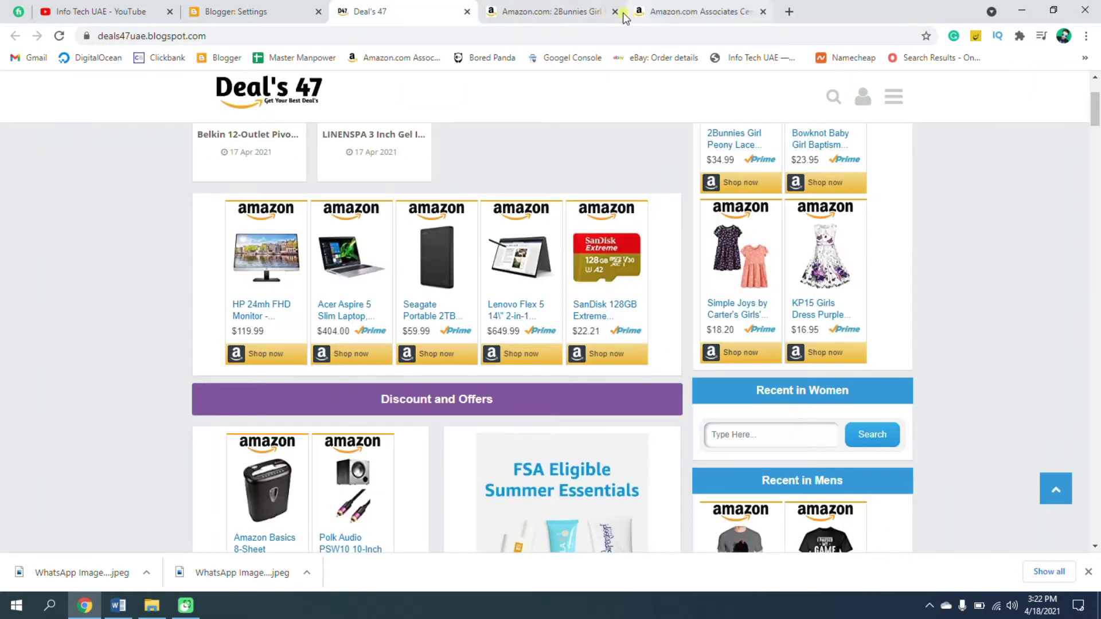
{"action": "left_click", "coordinate": [615, 12]}
{"action": "scroll", "coordinate": [857, 120], "scroll_direction": "up", "scroll_amount": 2}
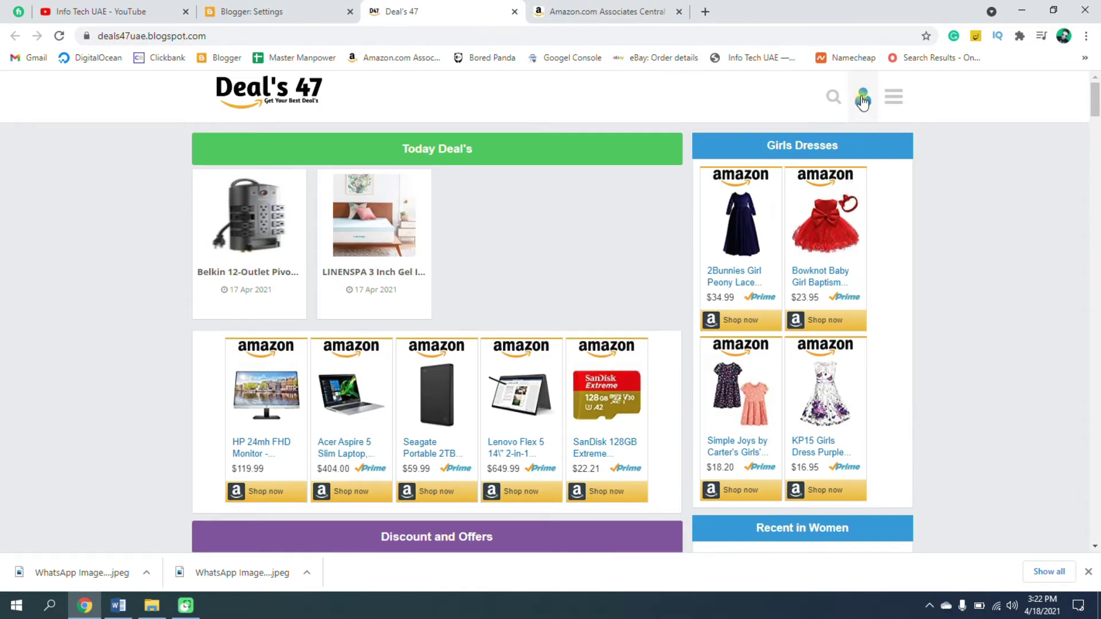
Examine the Deal's 47 header's search box, page links and product category menu
{"action": "left_click", "coordinate": [833, 98]}
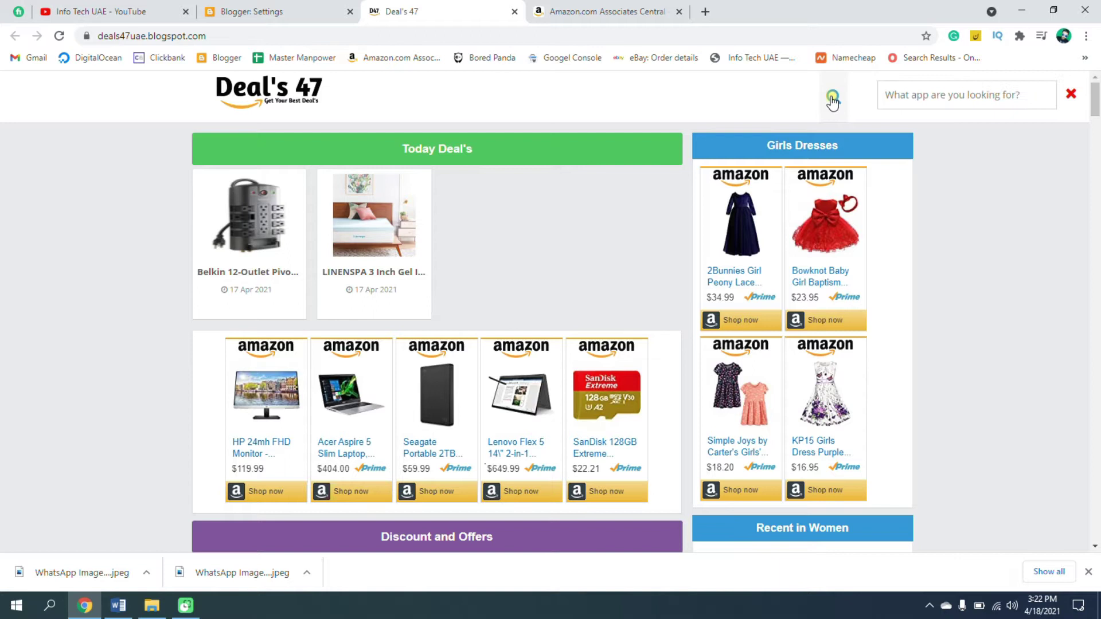
{"action": "left_click", "coordinate": [969, 127]}
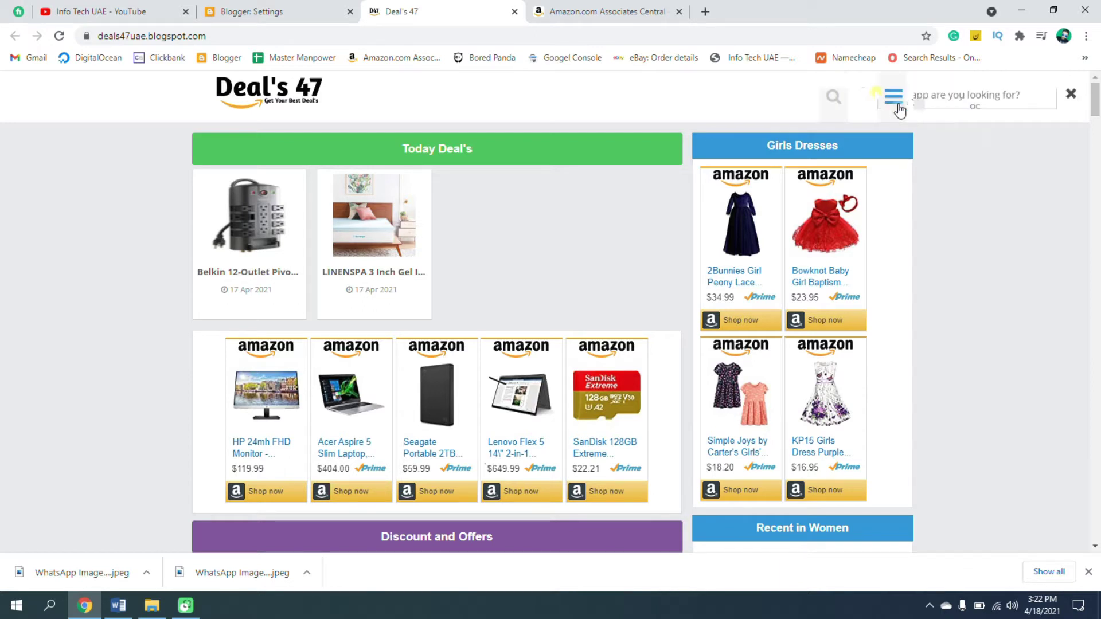
{"action": "left_click", "coordinate": [863, 98]}
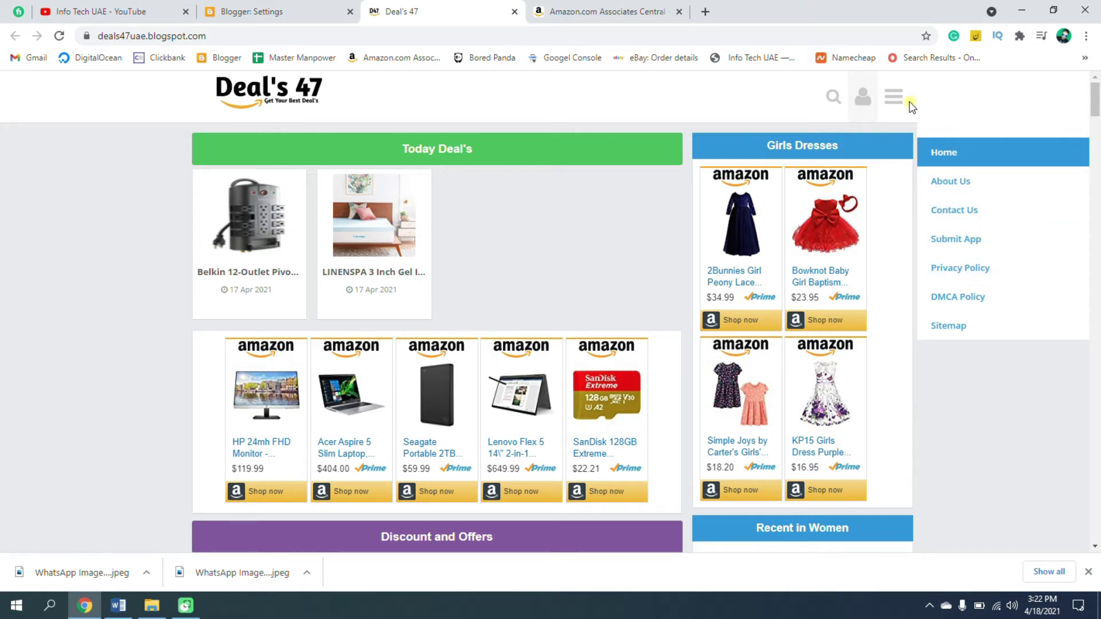
{"action": "left_click", "coordinate": [892, 101]}
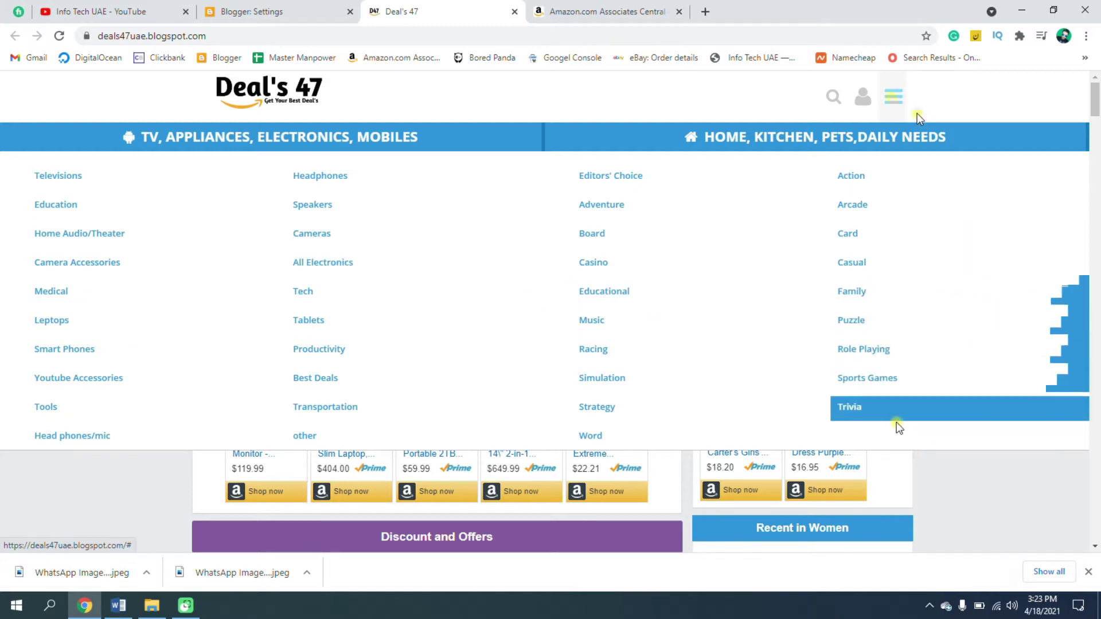
{"action": "left_click", "coordinate": [891, 96]}
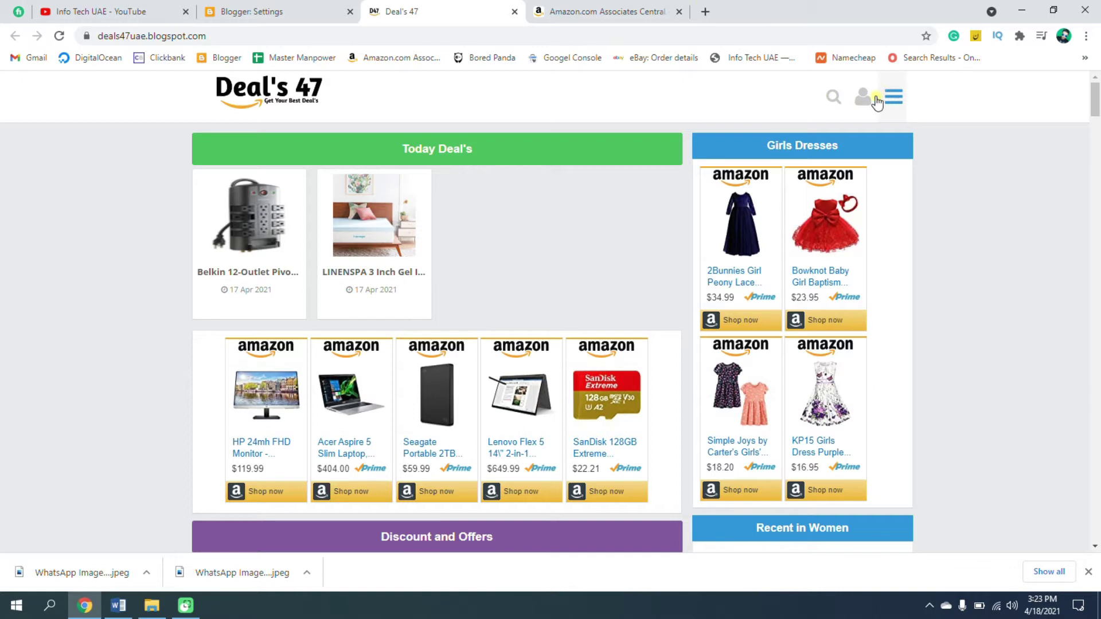
Start a new blog in Blogger and title it Deal's 46
{"action": "left_click", "coordinate": [313, 8]}
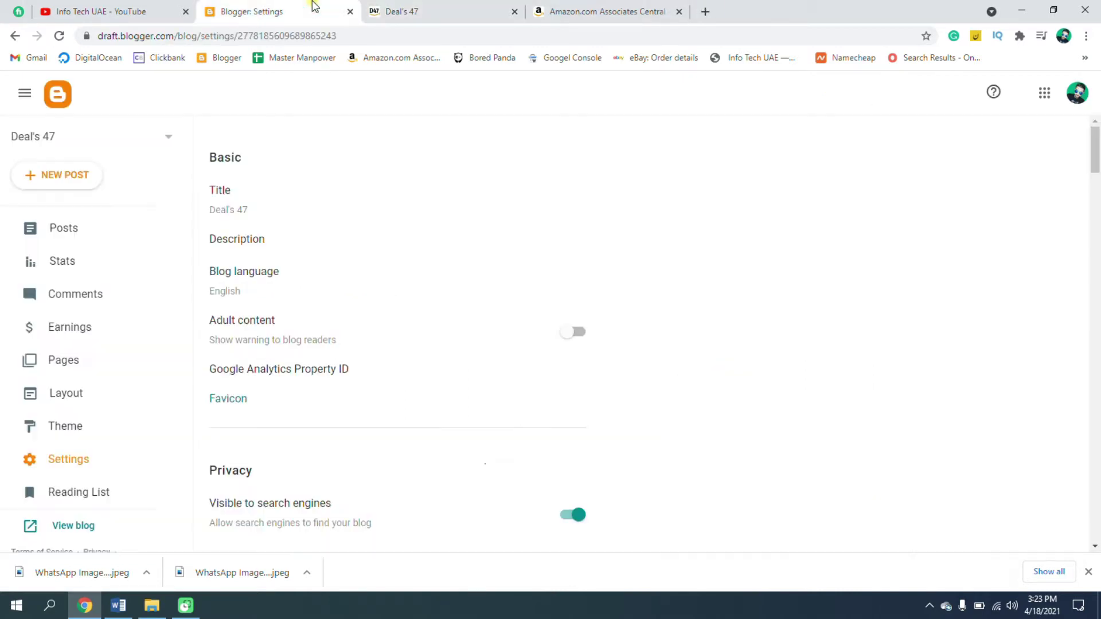
{"action": "left_click", "coordinate": [147, 138]}
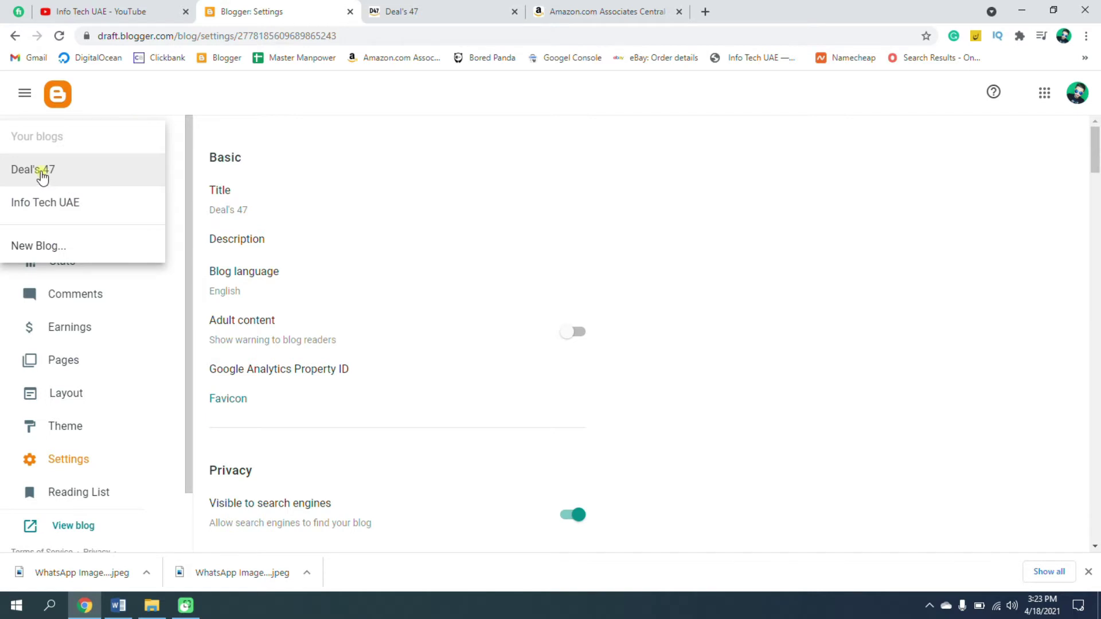
{"action": "left_click", "coordinate": [243, 126]}
{"action": "left_click", "coordinate": [135, 140]}
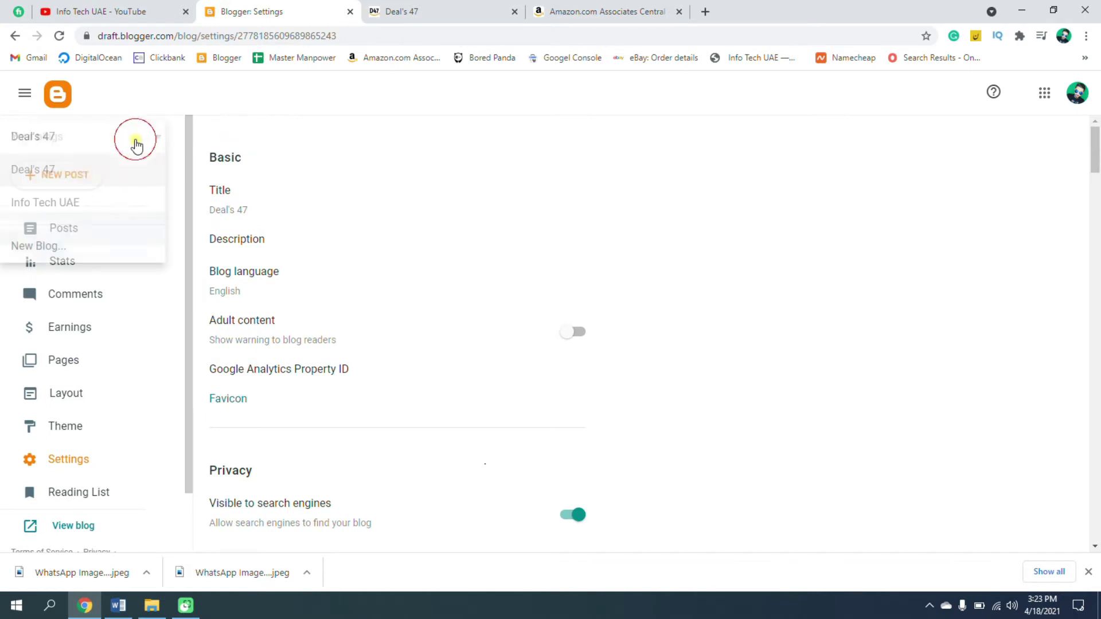
{"action": "left_click", "coordinate": [78, 245]}
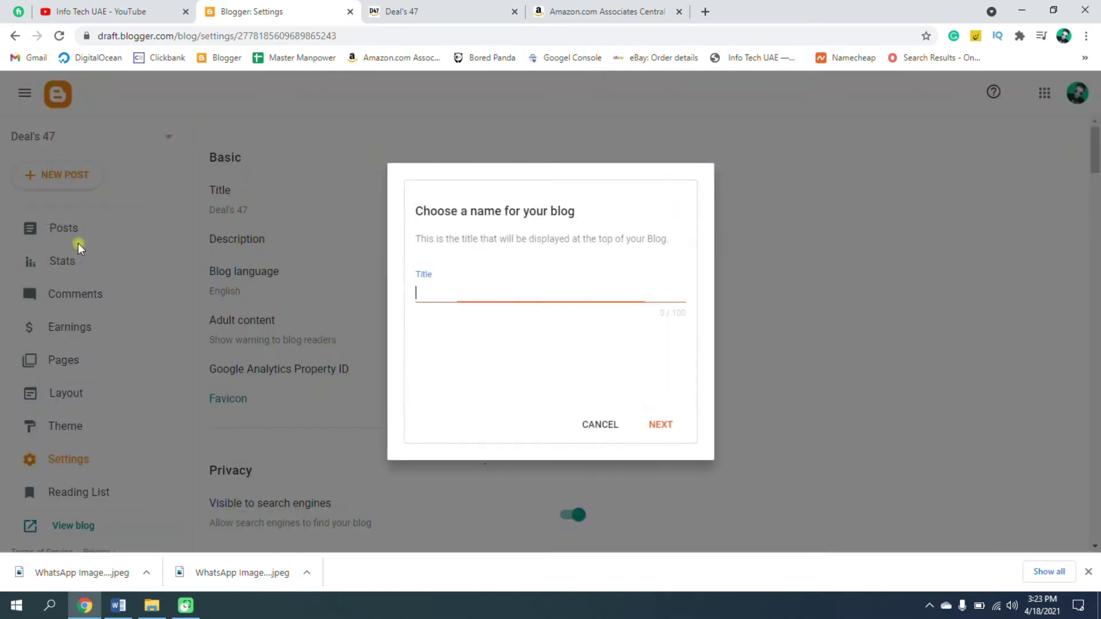
{"action": "left_click", "coordinate": [454, 294]}
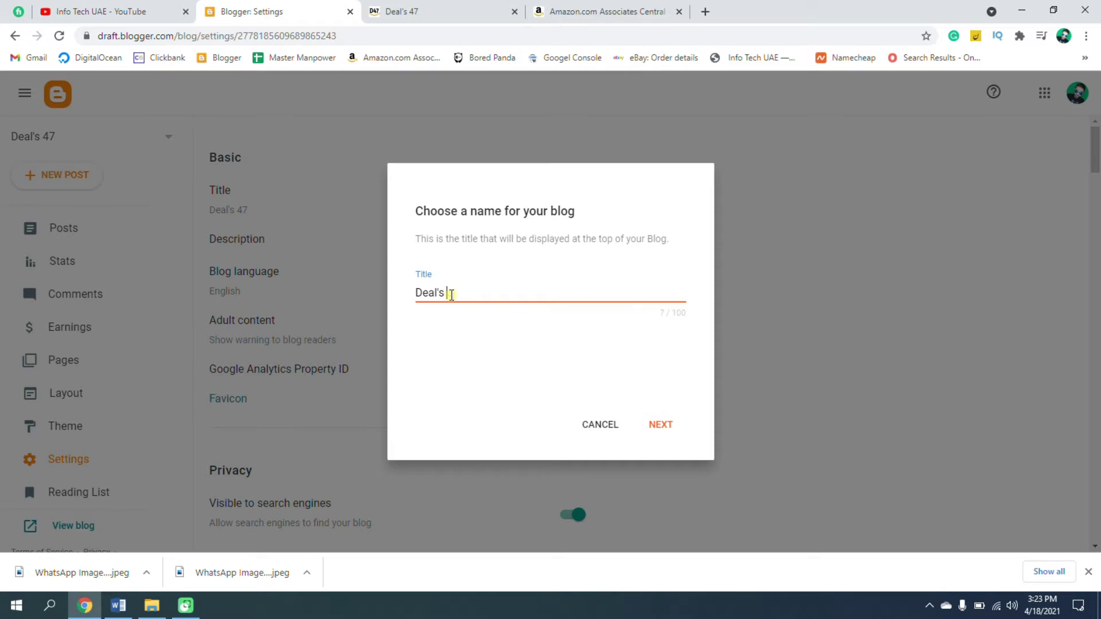
{"action": "left_click", "coordinate": [660, 427]}
Set the new blog's address to dealsuae46.blogspot.com and save the blog
{"action": "left_click", "coordinate": [461, 287]}
{"action": "type", "text": "dealsuae46"}
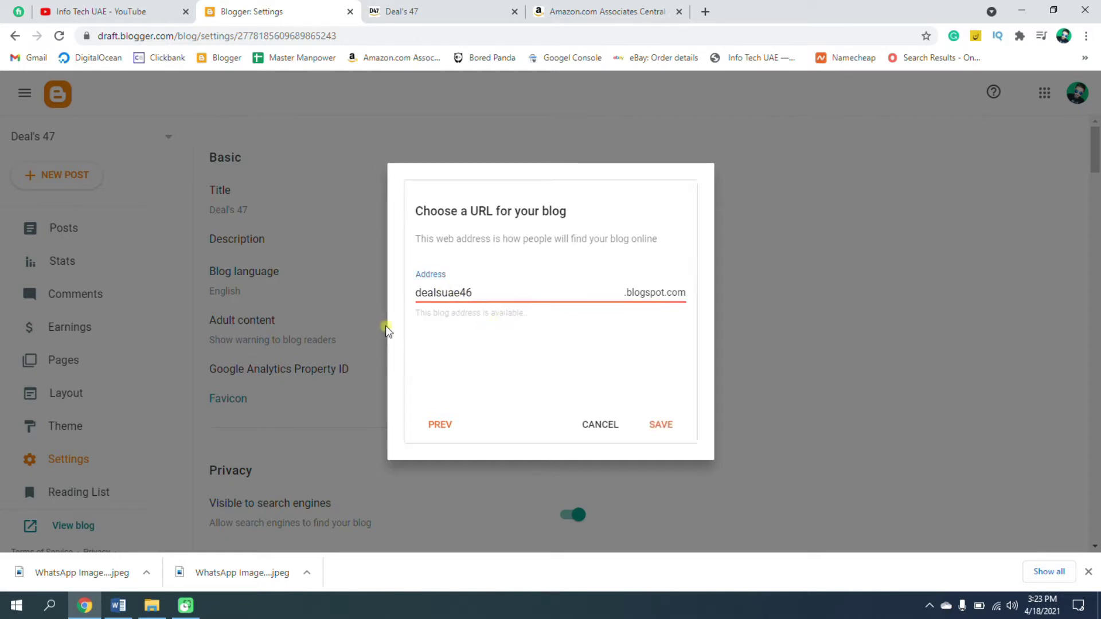
{"action": "left_click", "coordinate": [662, 426]}
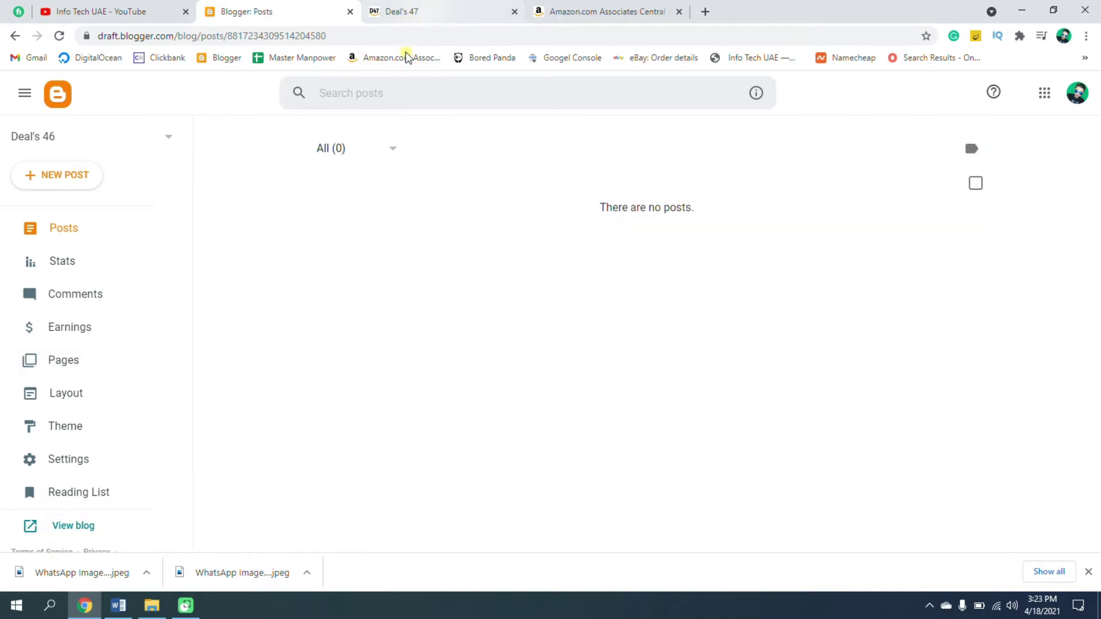
View the new blog's default page and check the Affiliate blogger templat file in the Downloads folder in File Explorer
{"action": "left_click", "coordinate": [75, 525]}
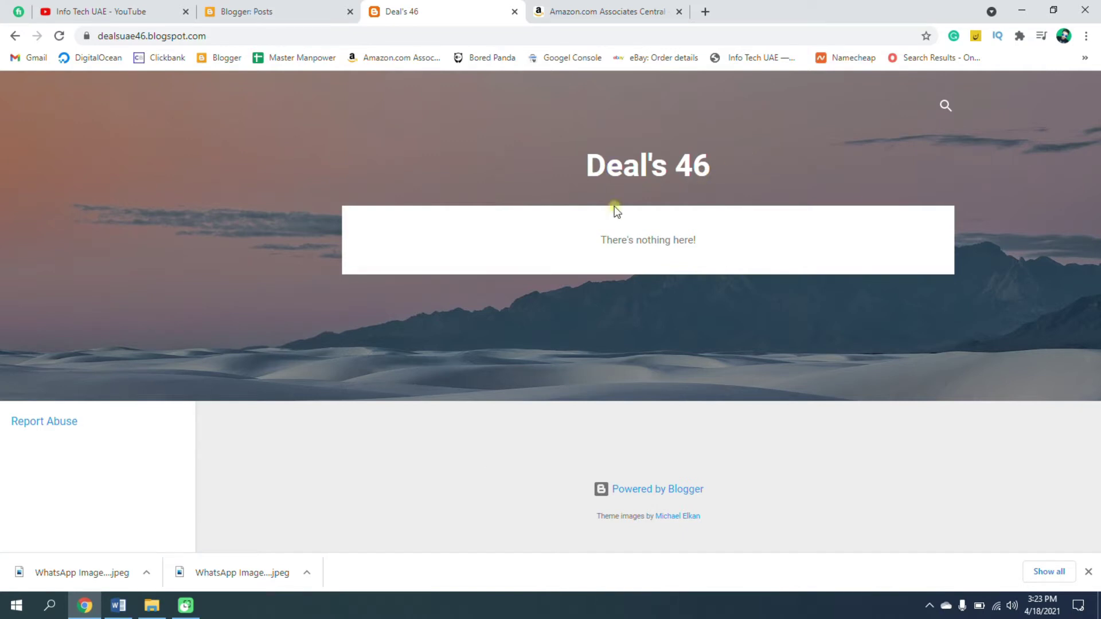
{"action": "left_click", "coordinate": [151, 606]}
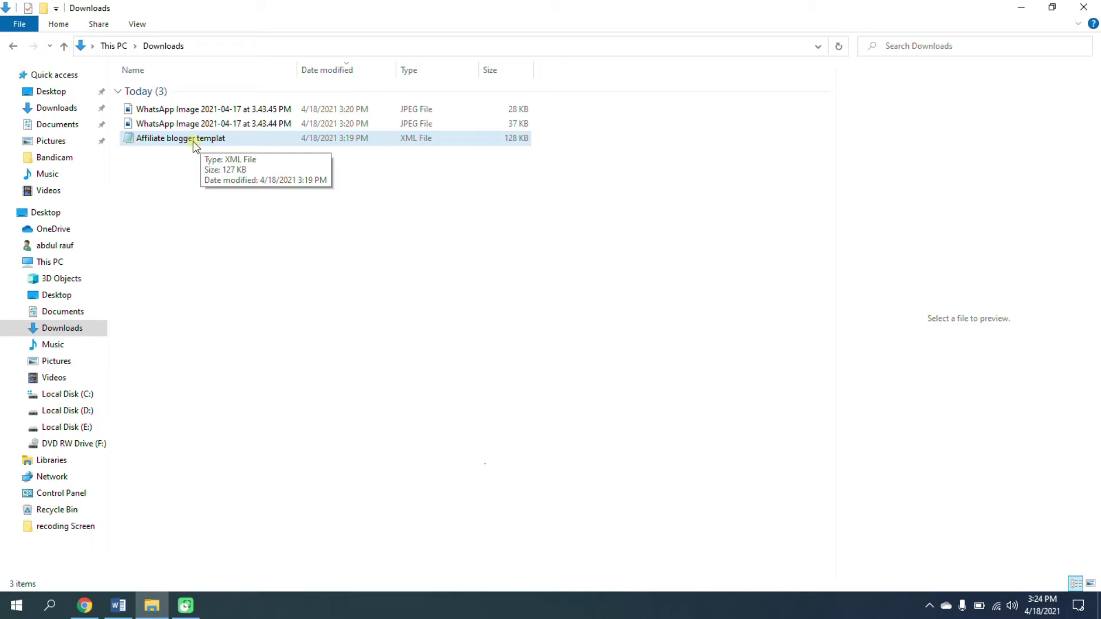
{"action": "left_click", "coordinate": [84, 608]}
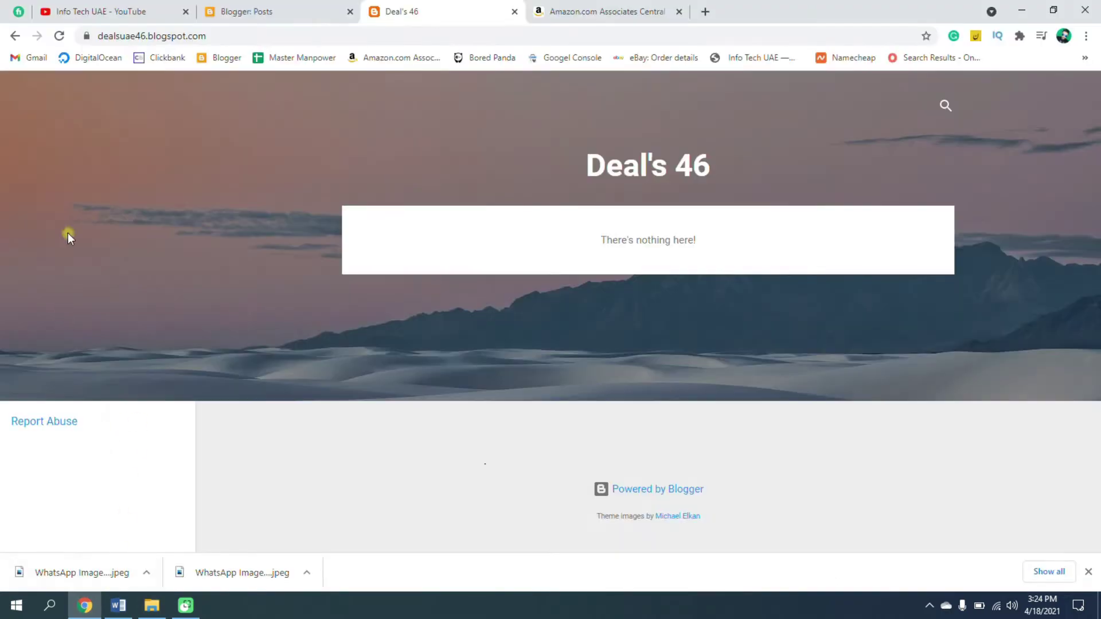
Restore the Deal's 46 blog's theme from the Affiliate blogger templat XML file in Downloads
{"action": "left_click", "coordinate": [238, 10]}
{"action": "left_click", "coordinate": [79, 426]}
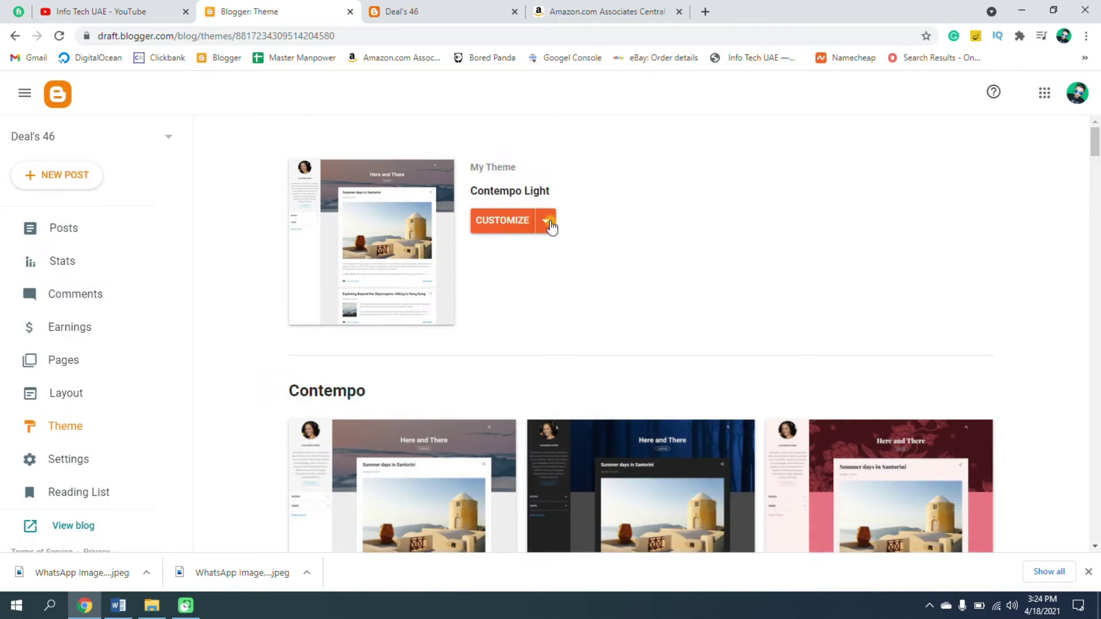
{"action": "left_click", "coordinate": [547, 226]}
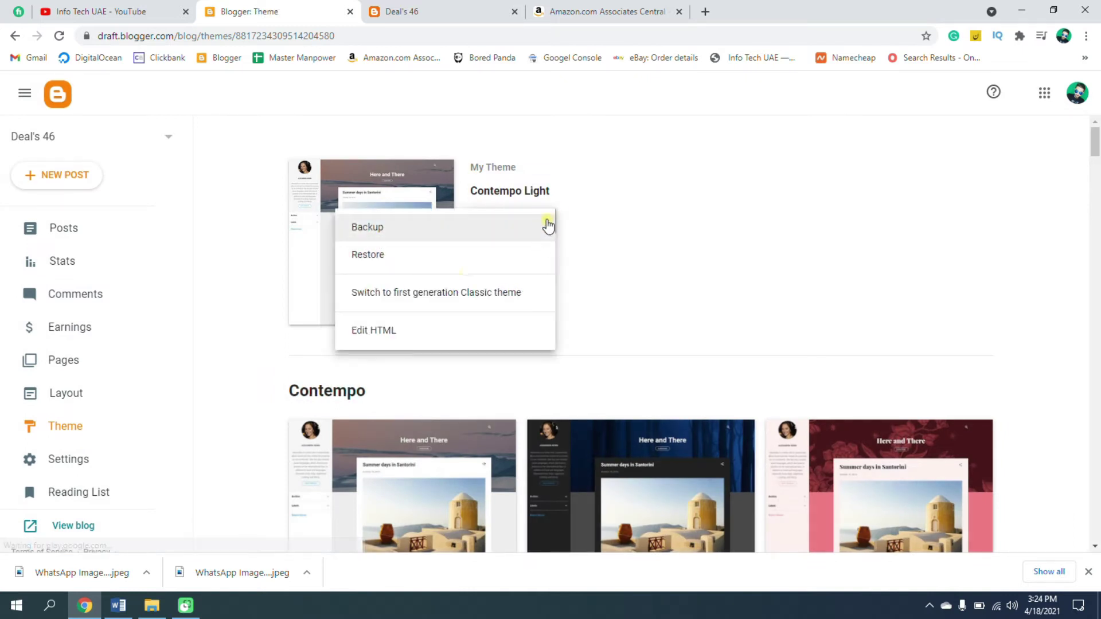
{"action": "left_click", "coordinate": [397, 255]}
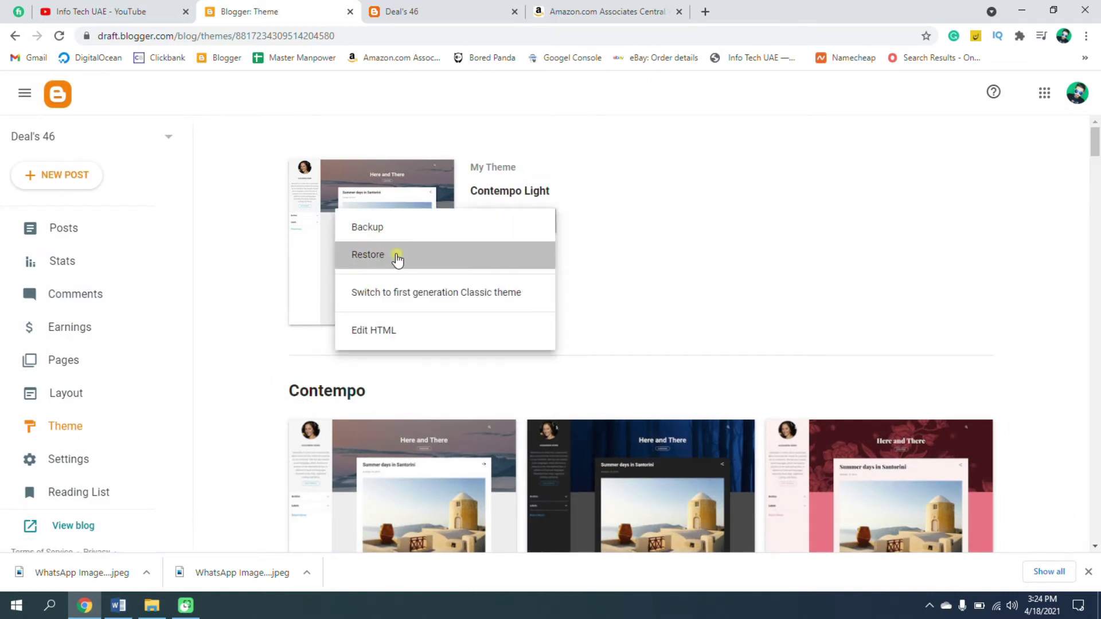
{"action": "left_click", "coordinate": [640, 348]}
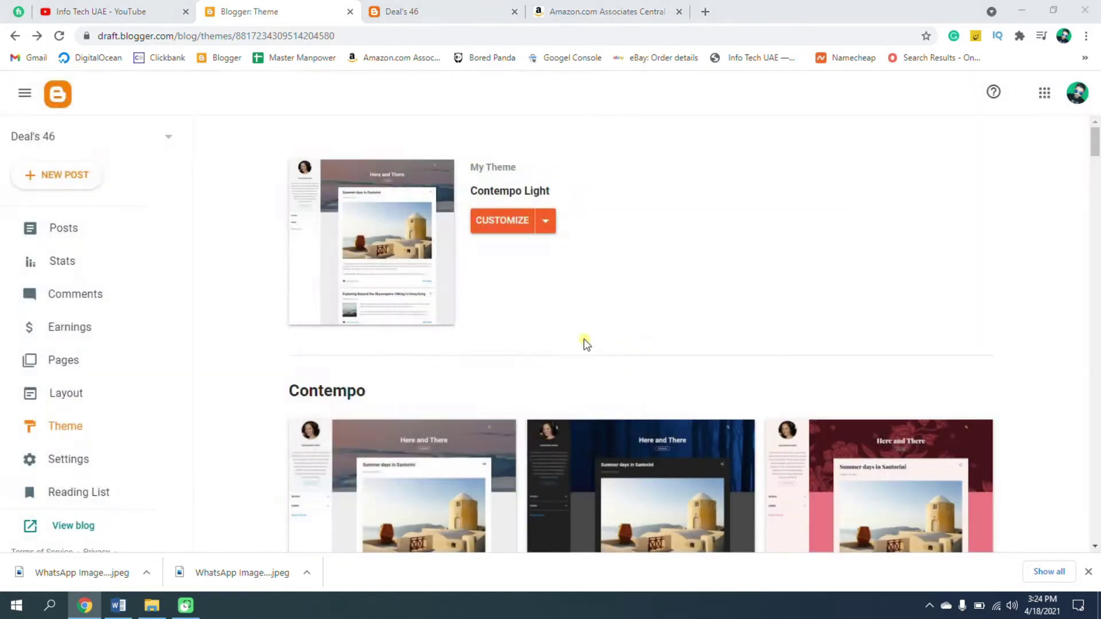
{"action": "left_click", "coordinate": [196, 119]}
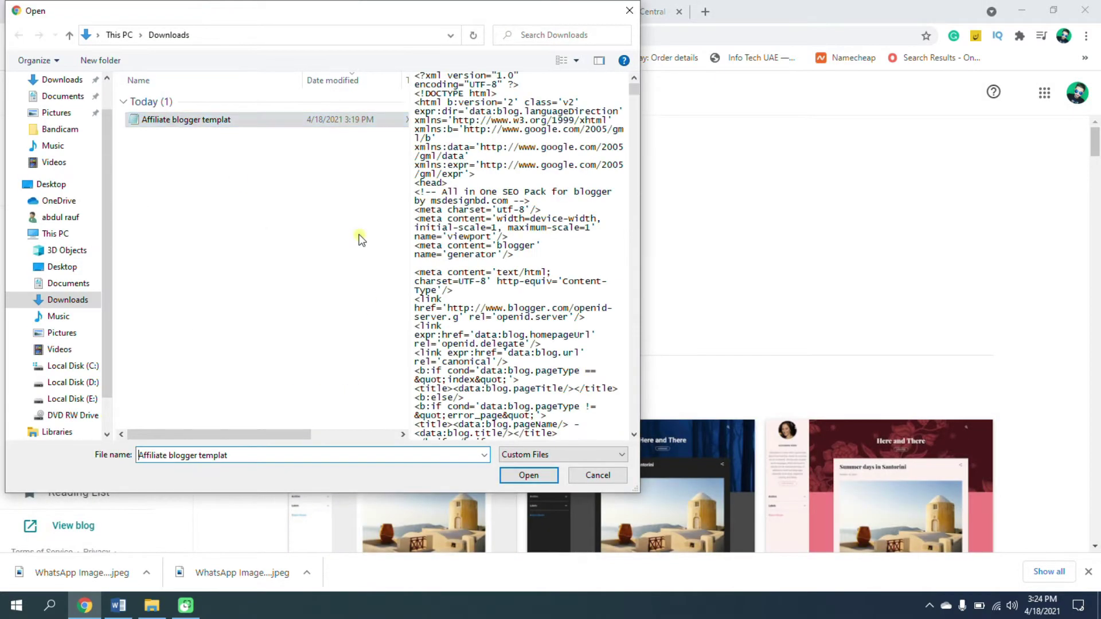
{"action": "left_click", "coordinate": [529, 476]}
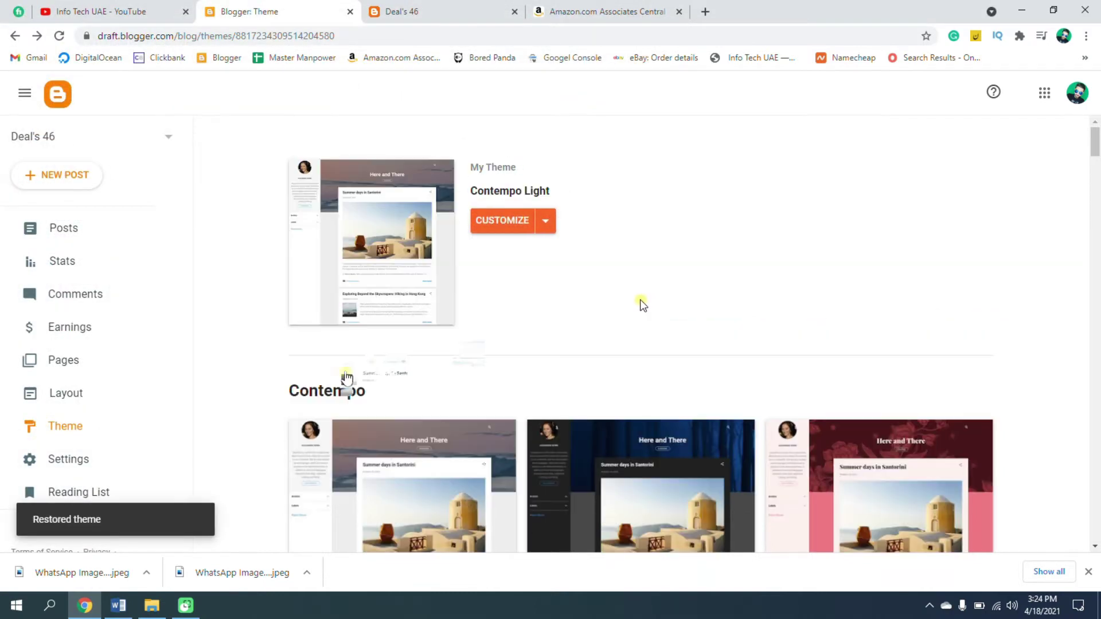
Reload the Deal's 46 blog page and look over the restored template from header to footer
{"action": "left_click", "coordinate": [389, 6]}
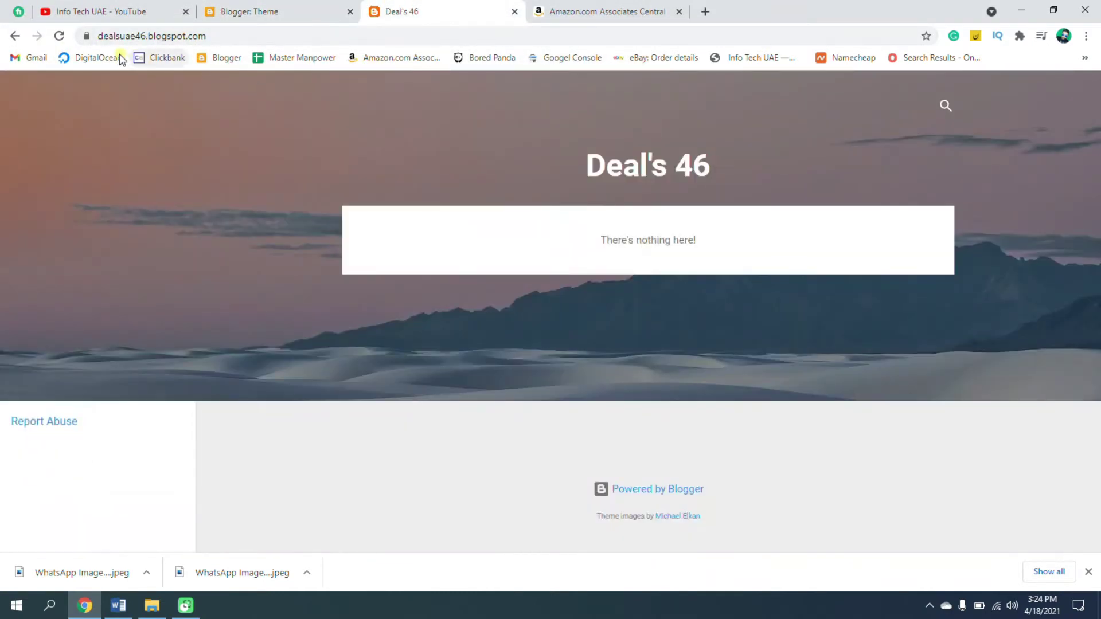
{"action": "left_click", "coordinate": [60, 37]}
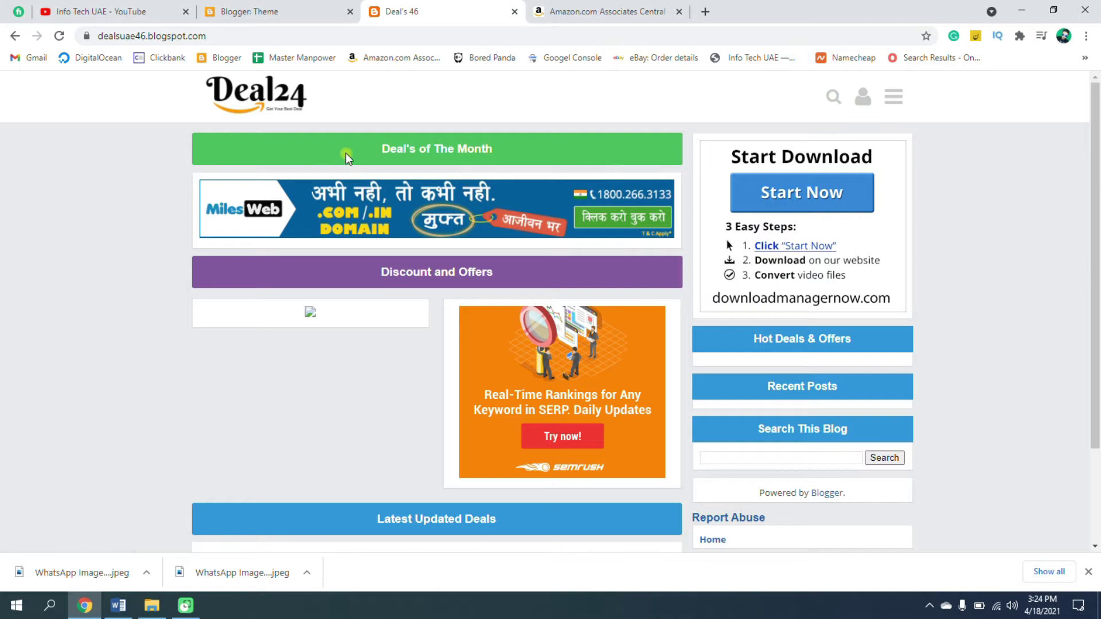
{"action": "scroll", "coordinate": [443, 156], "scroll_direction": "down", "scroll_amount": 3}
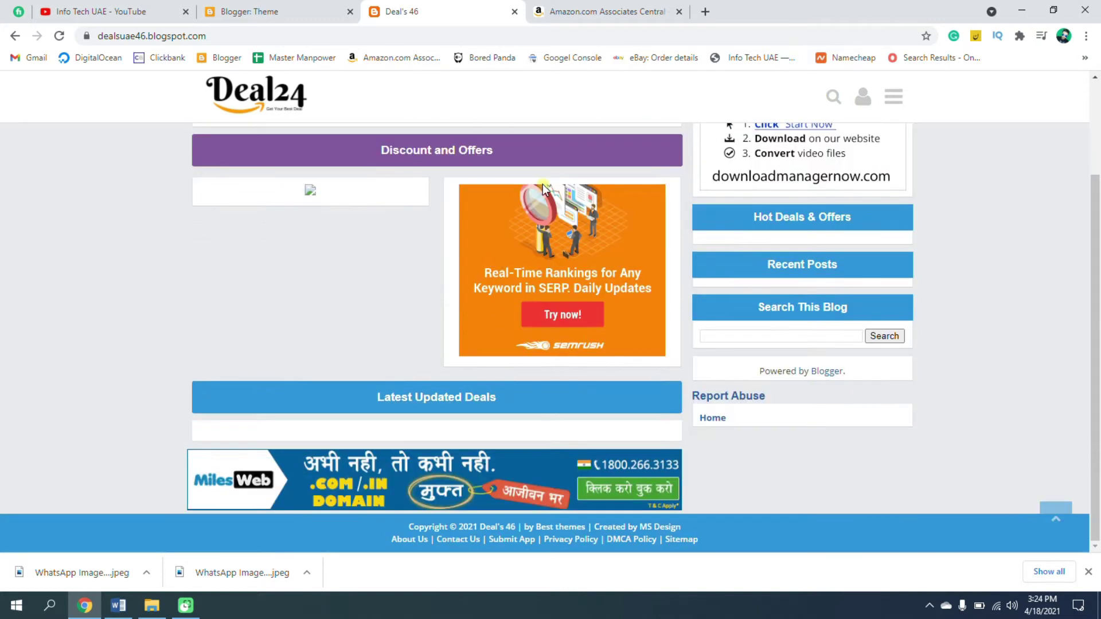
{"action": "scroll", "coordinate": [543, 184], "scroll_direction": "up", "scroll_amount": 3}
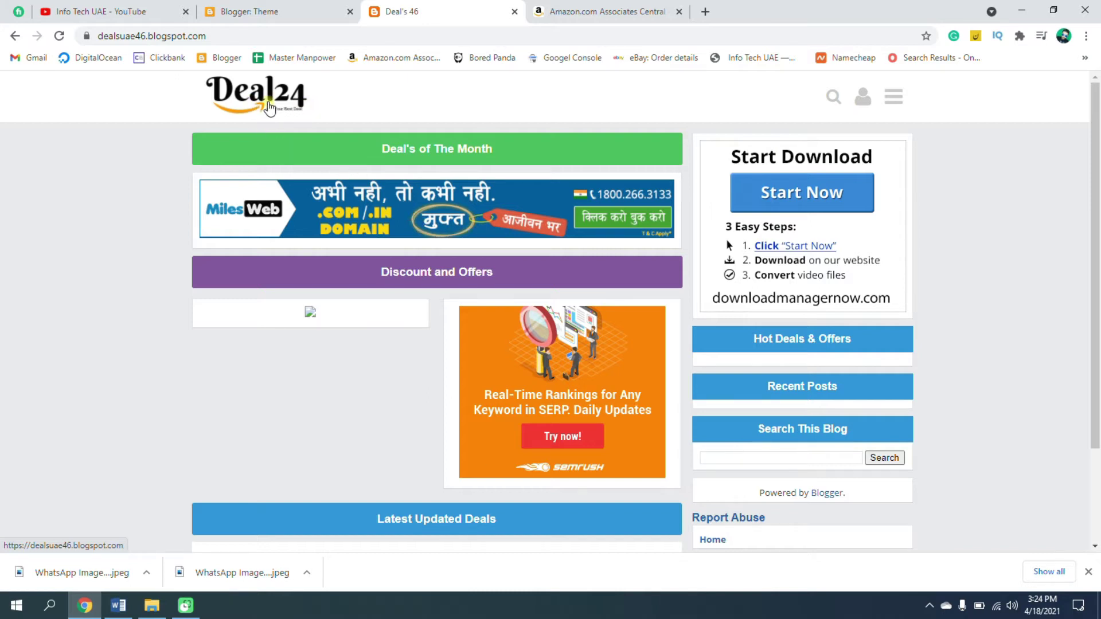
Open the Deal's 46 blog's header gadget from the Blogger layout and remove the Deal24 logo image
{"action": "left_click", "coordinate": [261, 11]}
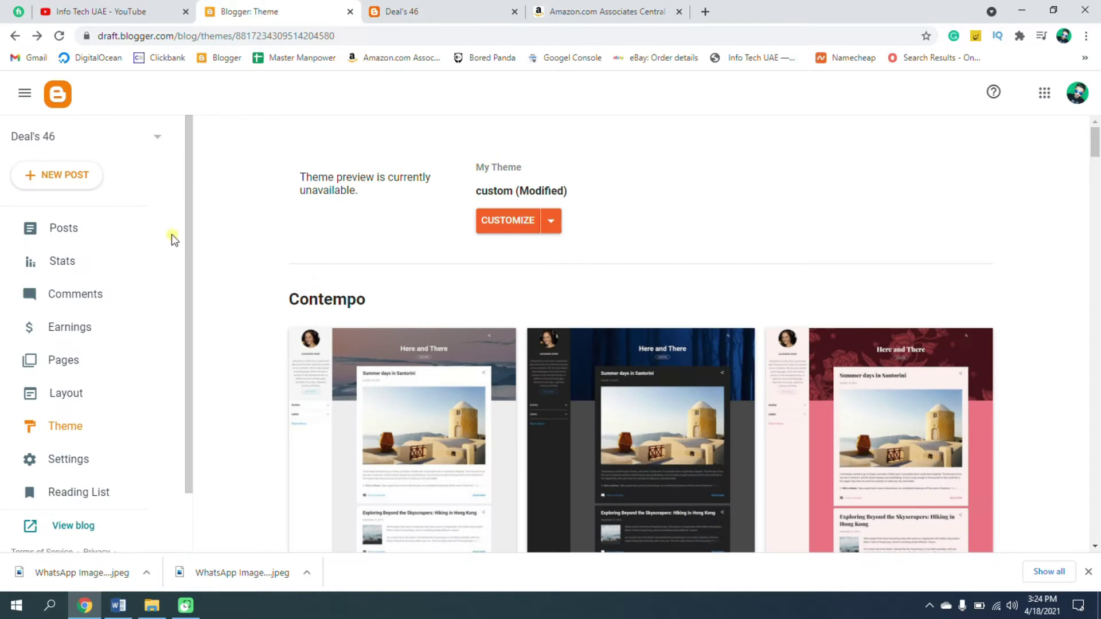
{"action": "left_click", "coordinate": [66, 395]}
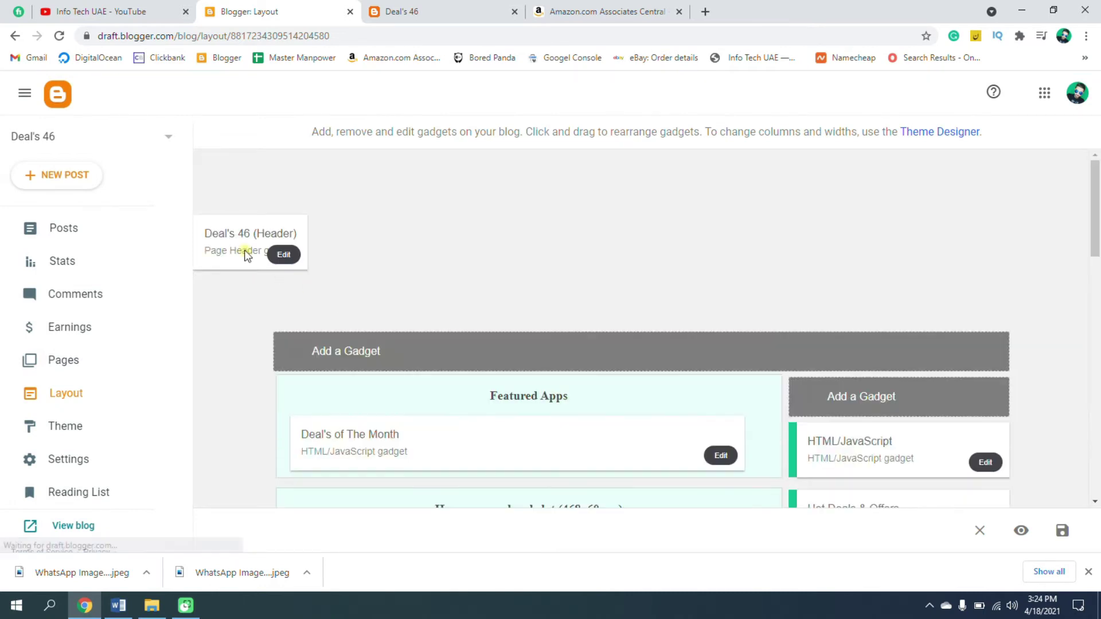
{"action": "left_click_drag", "start_coordinate": [217, 245], "coordinate": [252, 244]}
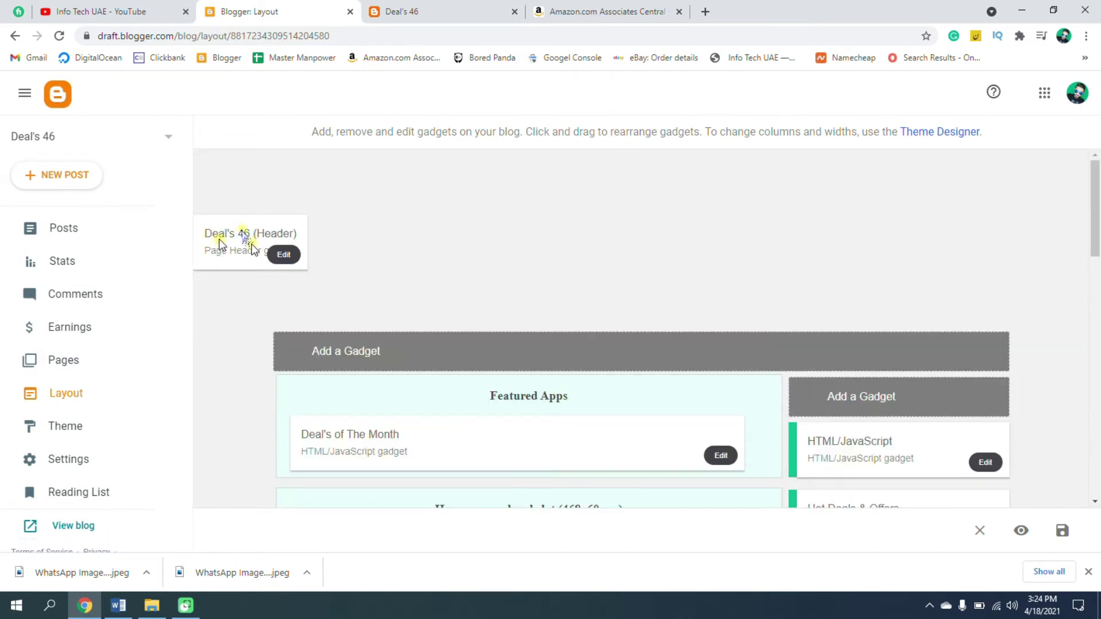
{"action": "left_click", "coordinate": [284, 254]}
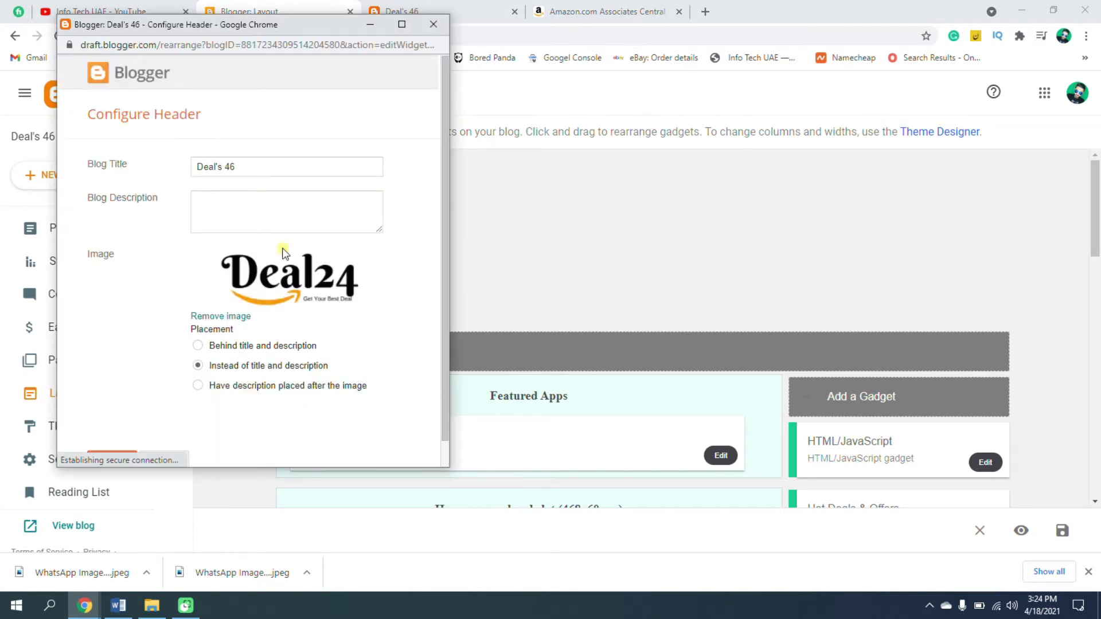
{"action": "scroll", "coordinate": [282, 253], "scroll_direction": "down", "scroll_amount": 1}
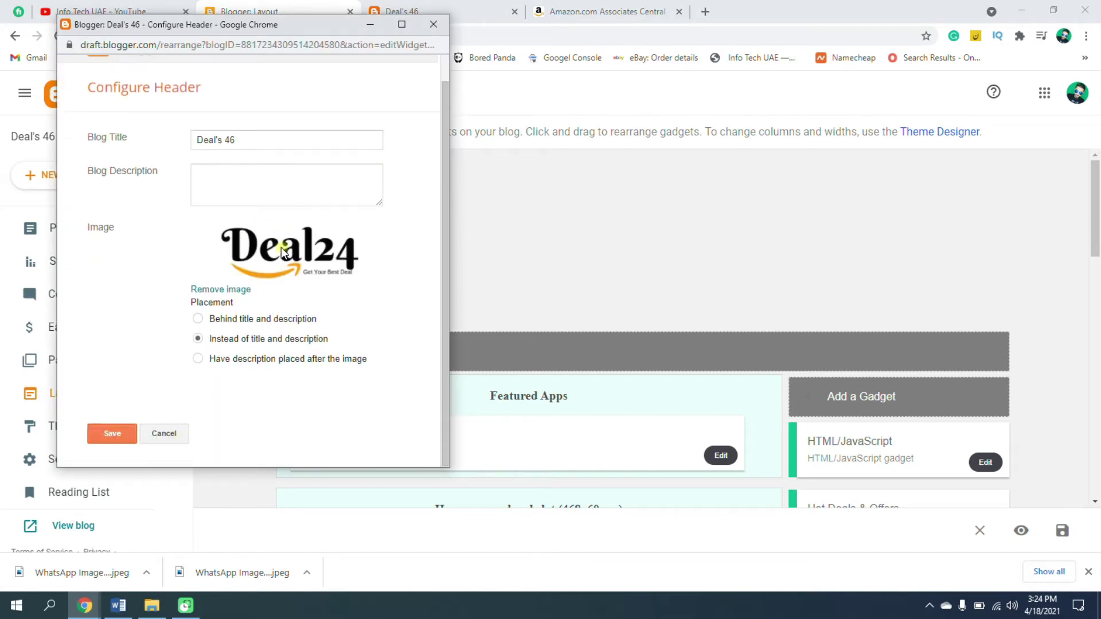
{"action": "left_click", "coordinate": [226, 290]}
Upload WhatsApp Image 2021-04-17 at 3.43.45 PM from Downloads as the header logo, save it and reload the blog page
{"action": "left_click", "coordinate": [239, 245]}
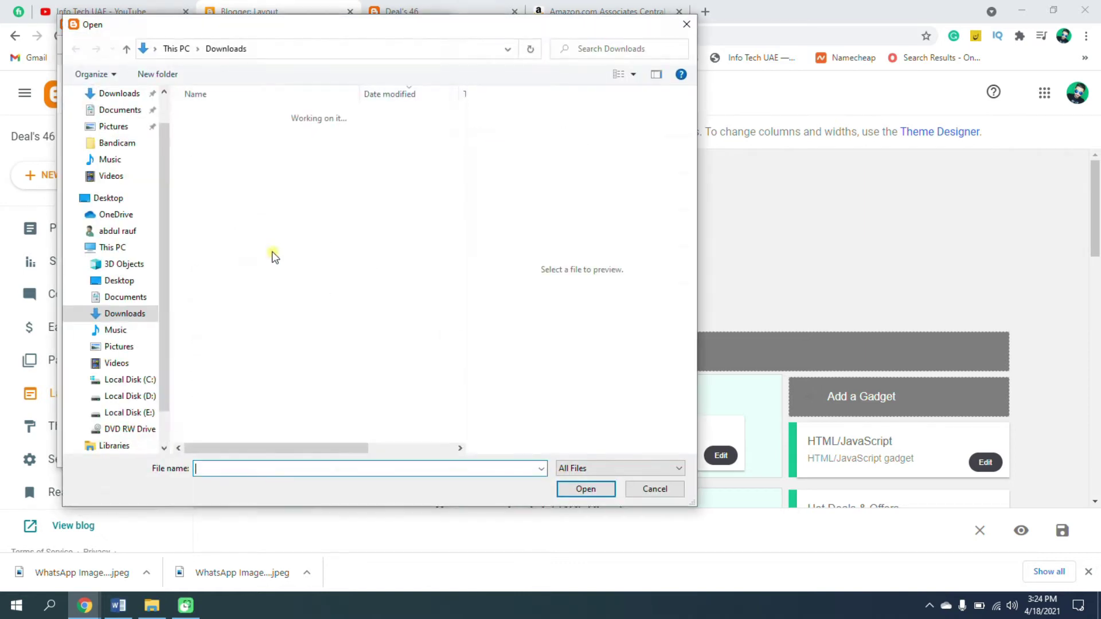
{"action": "left_click", "coordinate": [272, 148]}
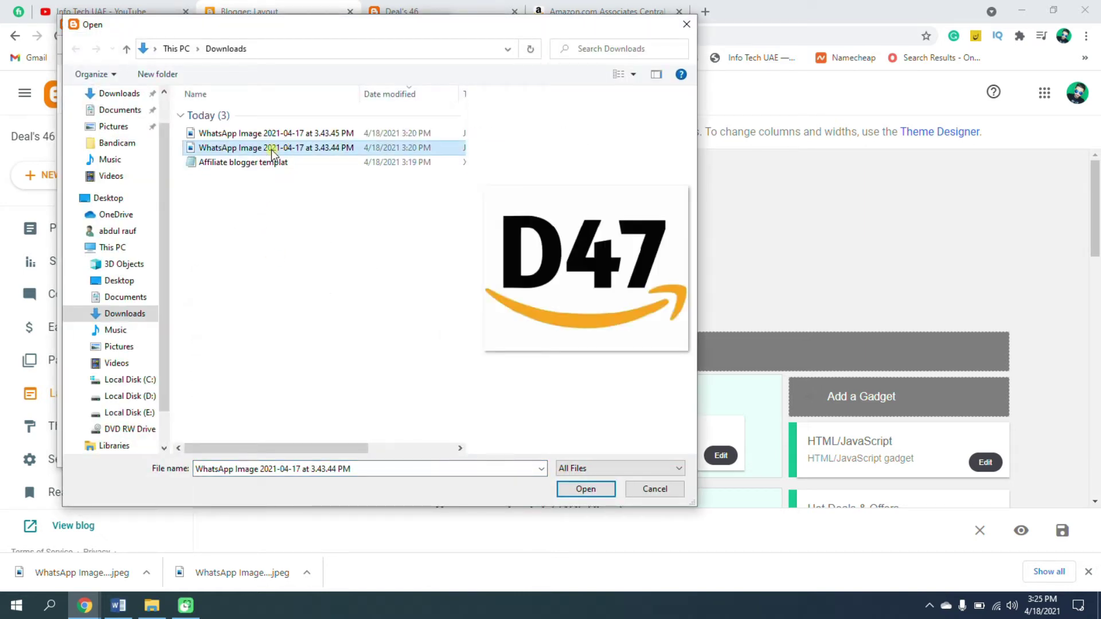
{"action": "left_click", "coordinate": [274, 134]}
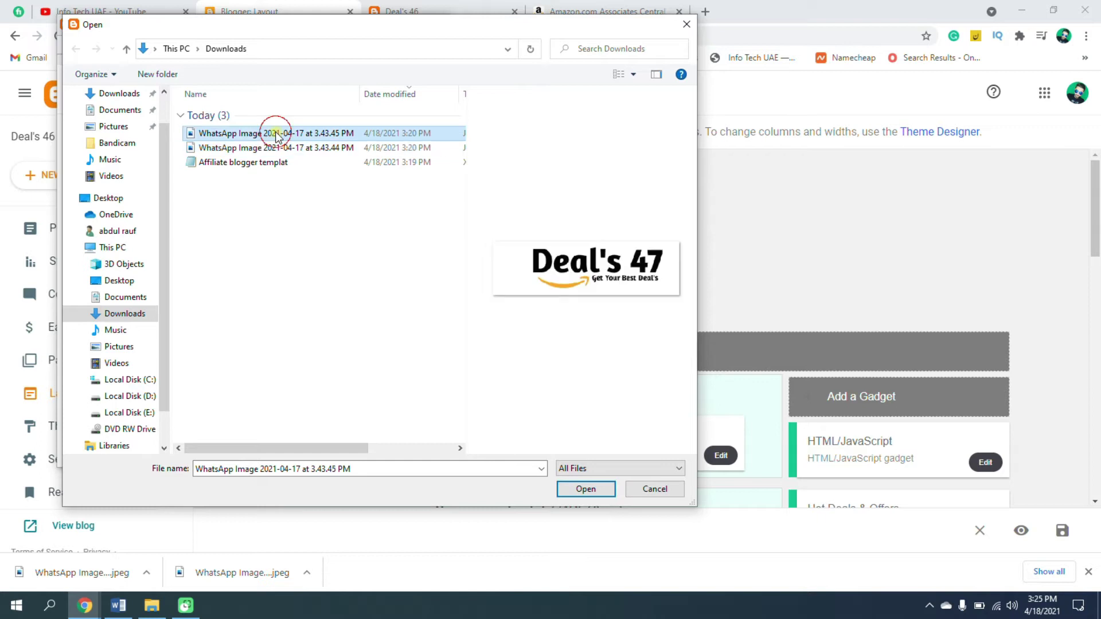
{"action": "left_click", "coordinate": [585, 491]}
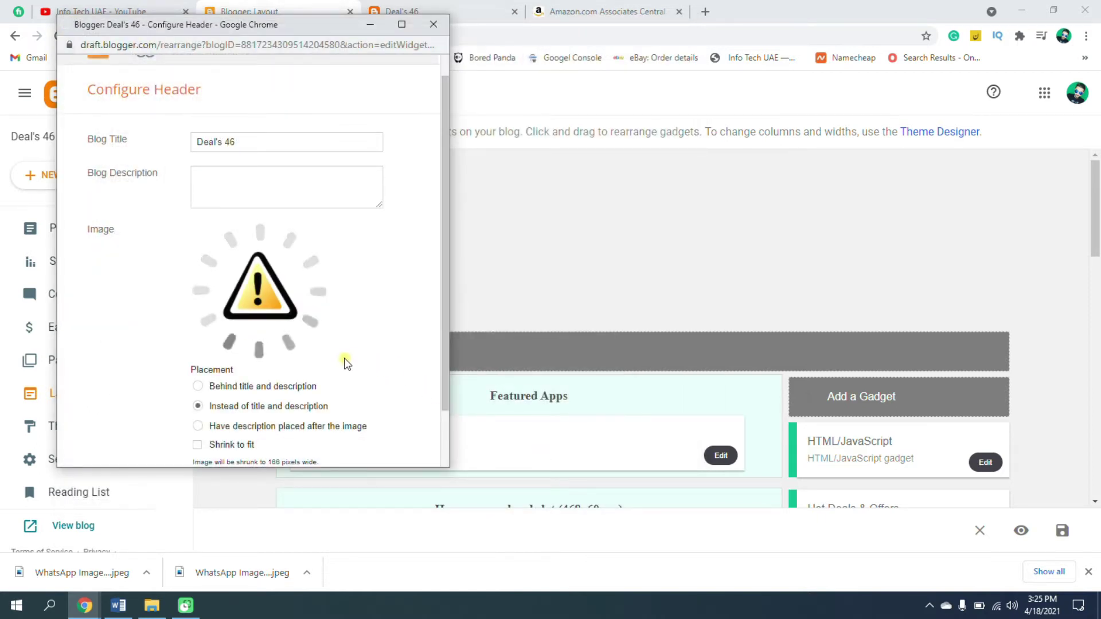
{"action": "left_click", "coordinate": [112, 435]}
{"action": "left_click", "coordinate": [431, 8]}
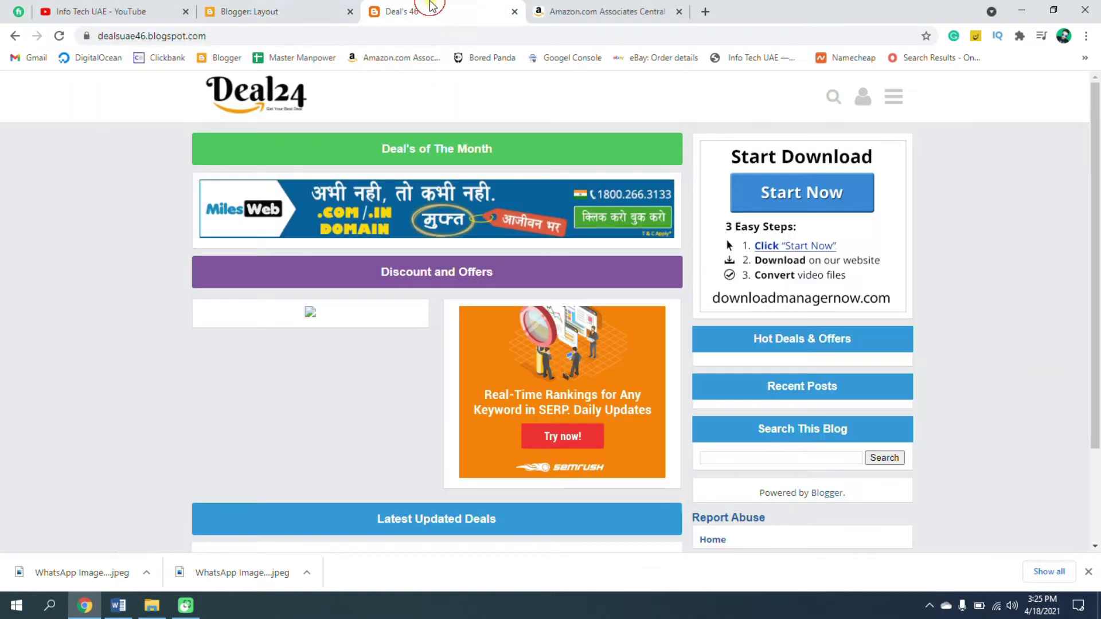
{"action": "left_click", "coordinate": [57, 35]}
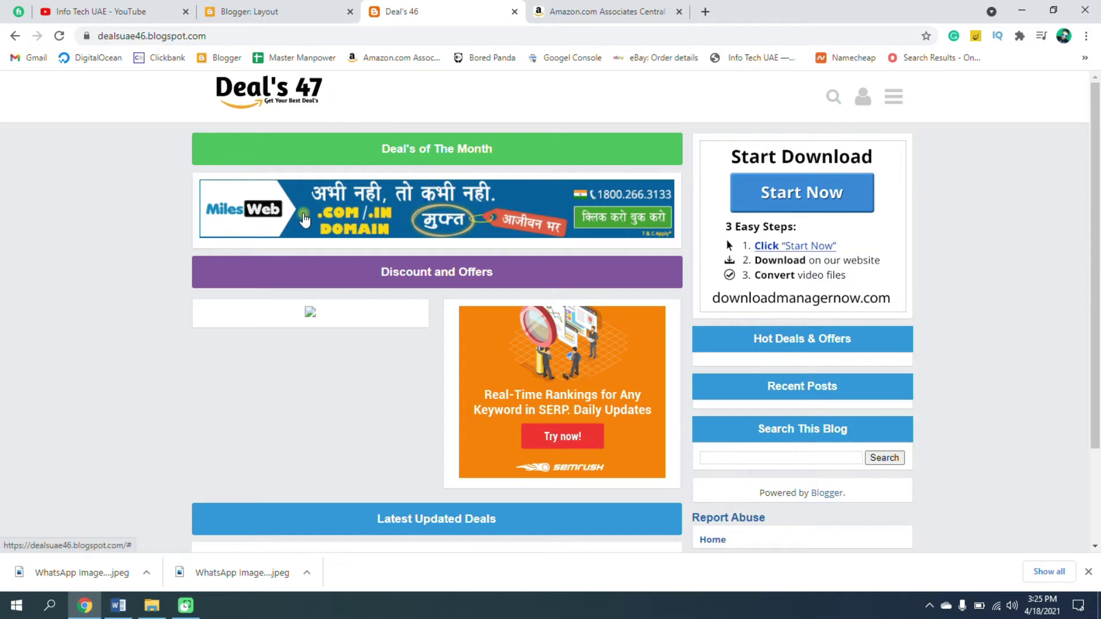
Check the homepage ad slot in the Blogger layout and open the Amazon Fashion banner links in Amazon Associates
{"action": "left_click", "coordinate": [294, 8]}
{"action": "scroll", "coordinate": [450, 168], "scroll_direction": "down", "scroll_amount": 3}
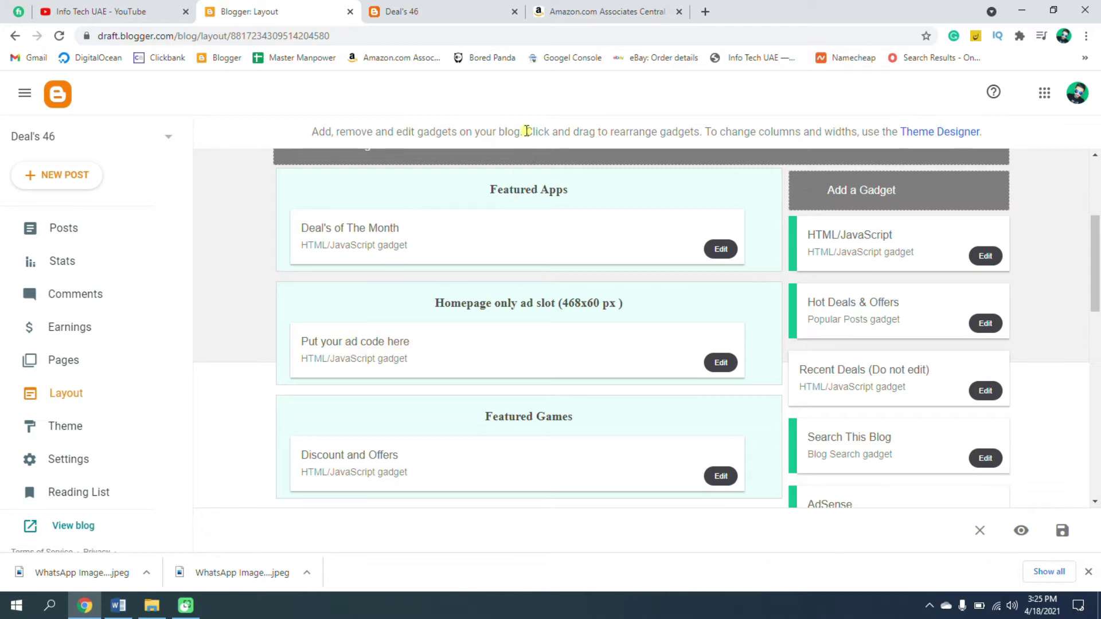
{"action": "left_click", "coordinate": [603, 11]}
{"action": "mouse_move", "coordinate": [281, 172]}
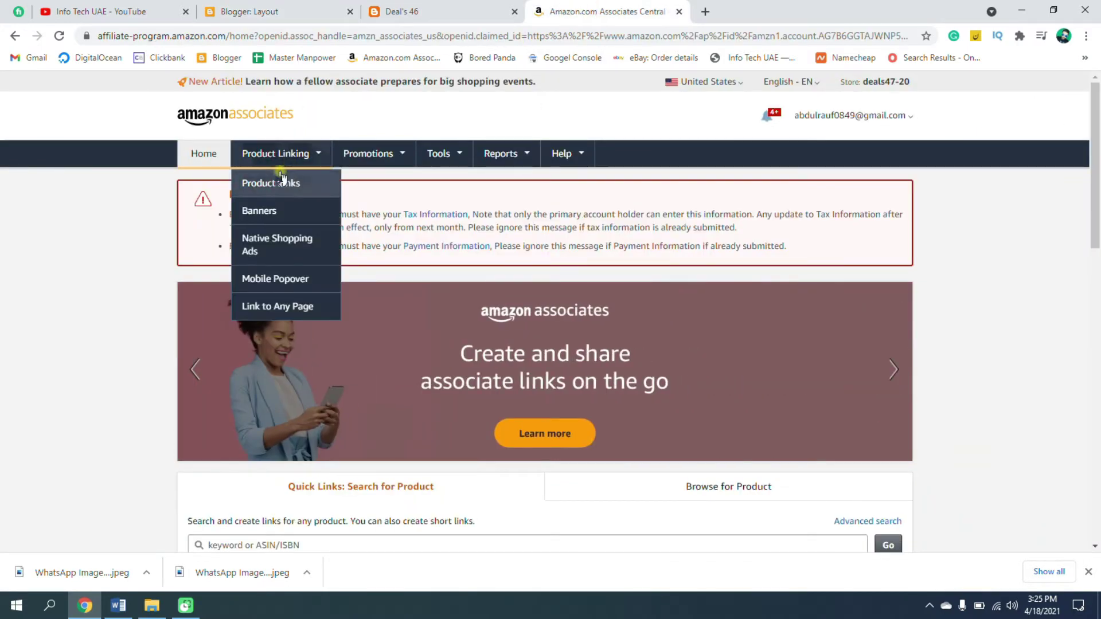
{"action": "left_click", "coordinate": [270, 221]}
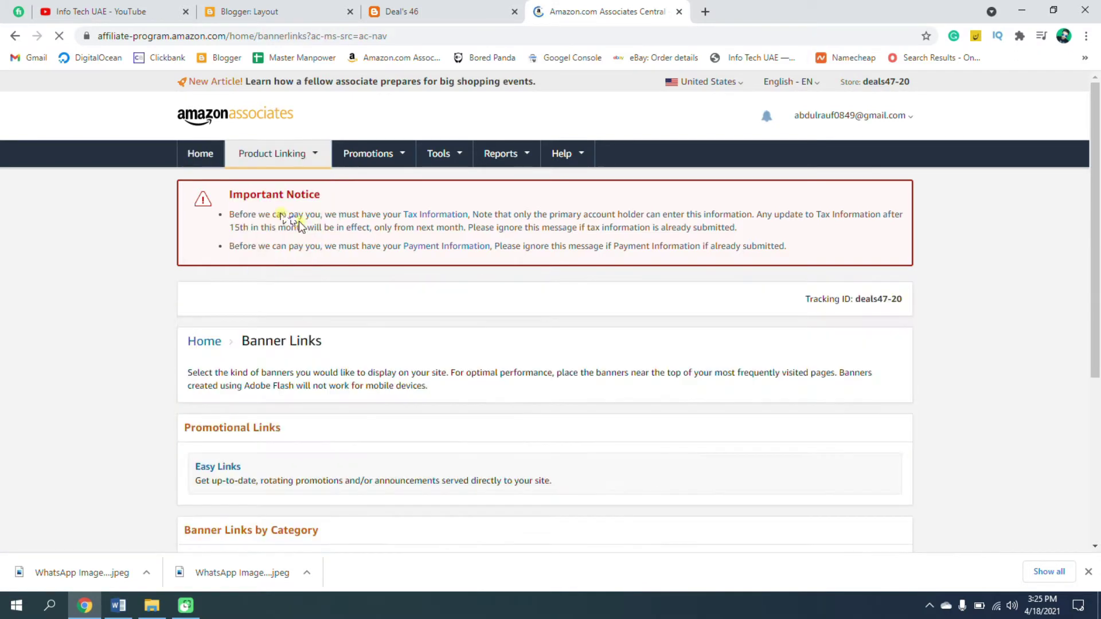
{"action": "scroll", "coordinate": [310, 224], "scroll_direction": "down", "scroll_amount": 4}
{"action": "scroll", "coordinate": [319, 226], "scroll_direction": "down", "scroll_amount": 1}
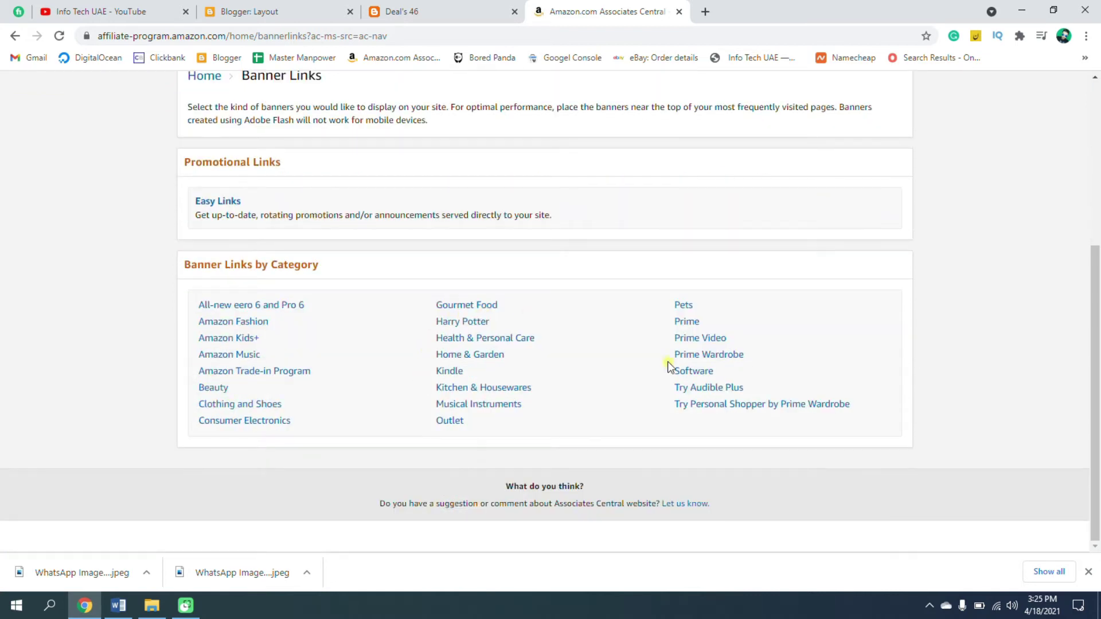
{"action": "left_click", "coordinate": [230, 325]}
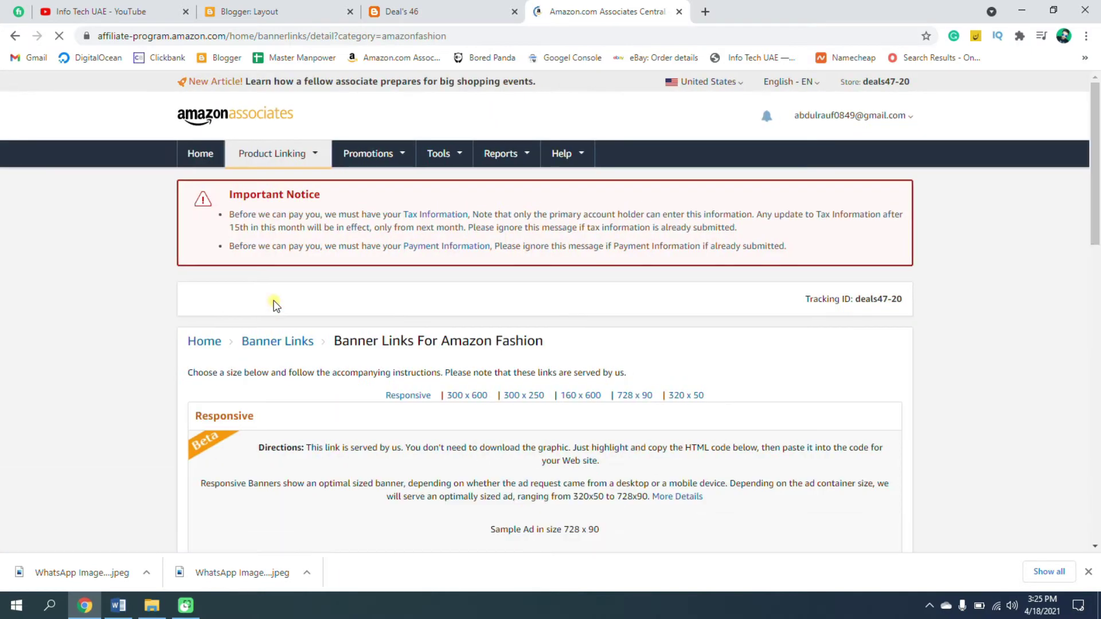
Browse the Amazon Fashion banner sizes and copy the HTML code of the 320 x 50 banner
{"action": "scroll", "coordinate": [374, 295], "scroll_direction": "down", "scroll_amount": 3}
{"action": "scroll", "coordinate": [374, 299], "scroll_direction": "down", "scroll_amount": 1}
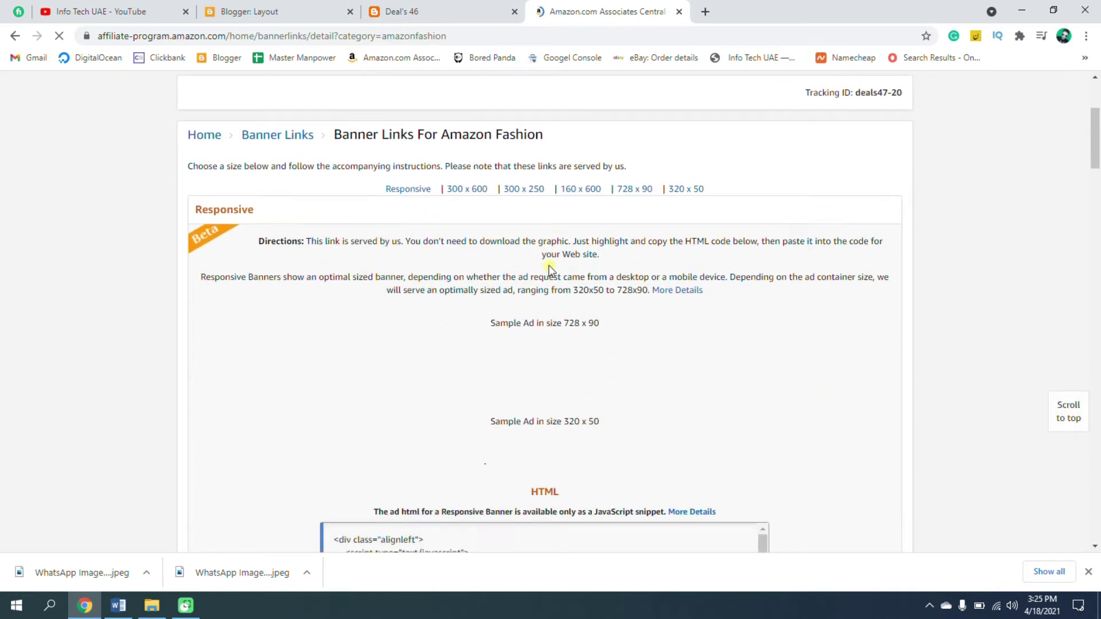
{"action": "left_click", "coordinate": [633, 190]}
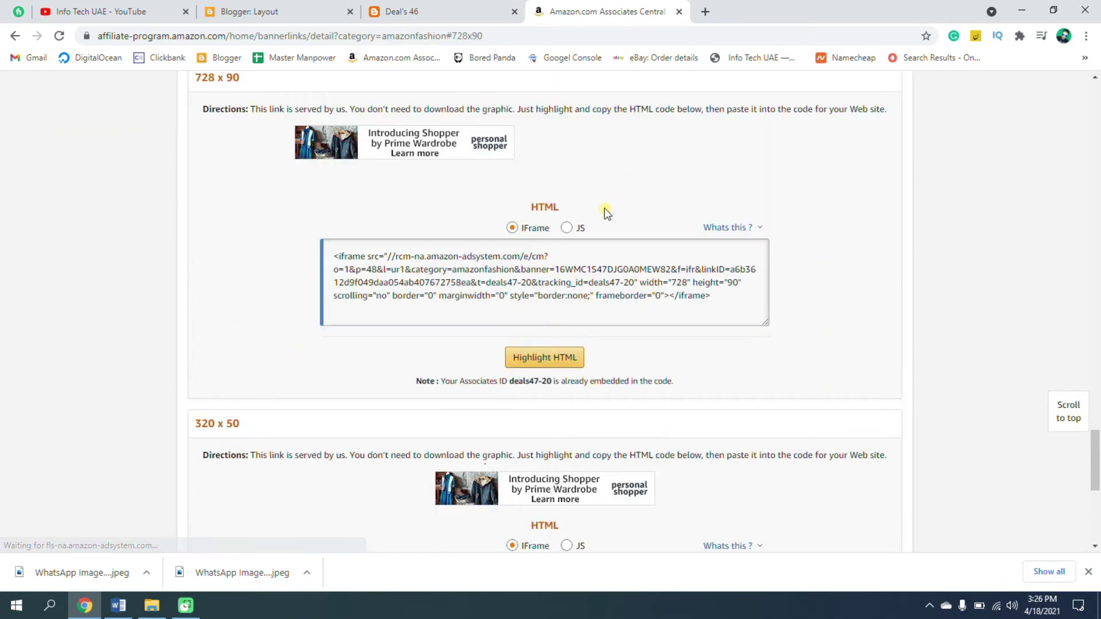
{"action": "scroll", "coordinate": [582, 254], "scroll_direction": "down", "scroll_amount": 2}
{"action": "scroll", "coordinate": [579, 258], "scroll_direction": "up", "scroll_amount": 5}
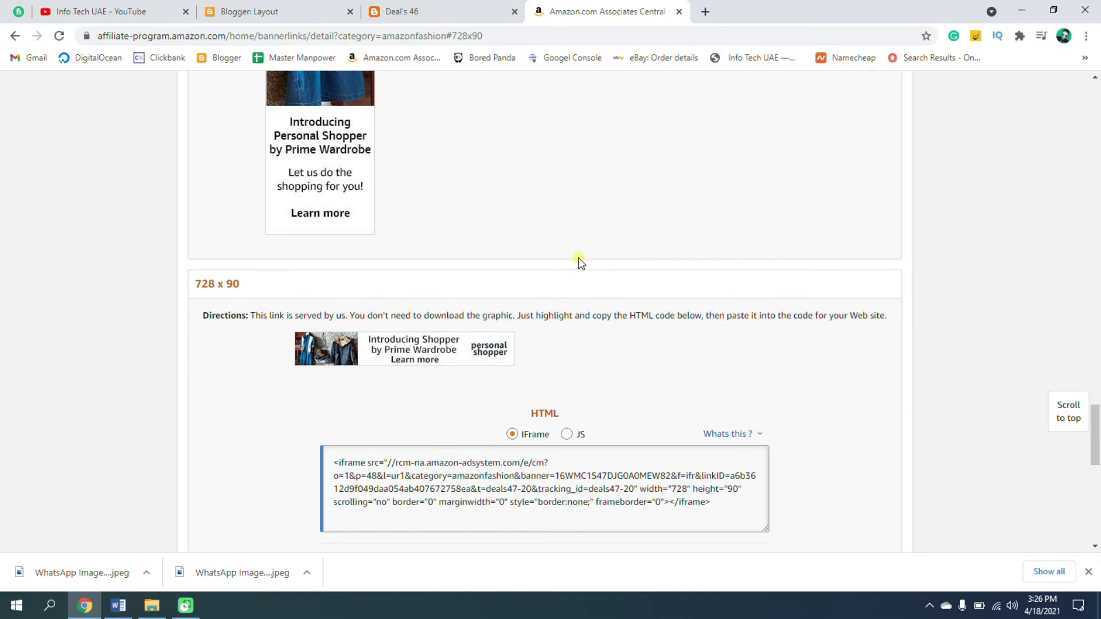
{"action": "scroll", "coordinate": [578, 257], "scroll_direction": "down", "scroll_amount": 9}
{"action": "scroll", "coordinate": [578, 261], "scroll_direction": "up", "scroll_amount": 2}
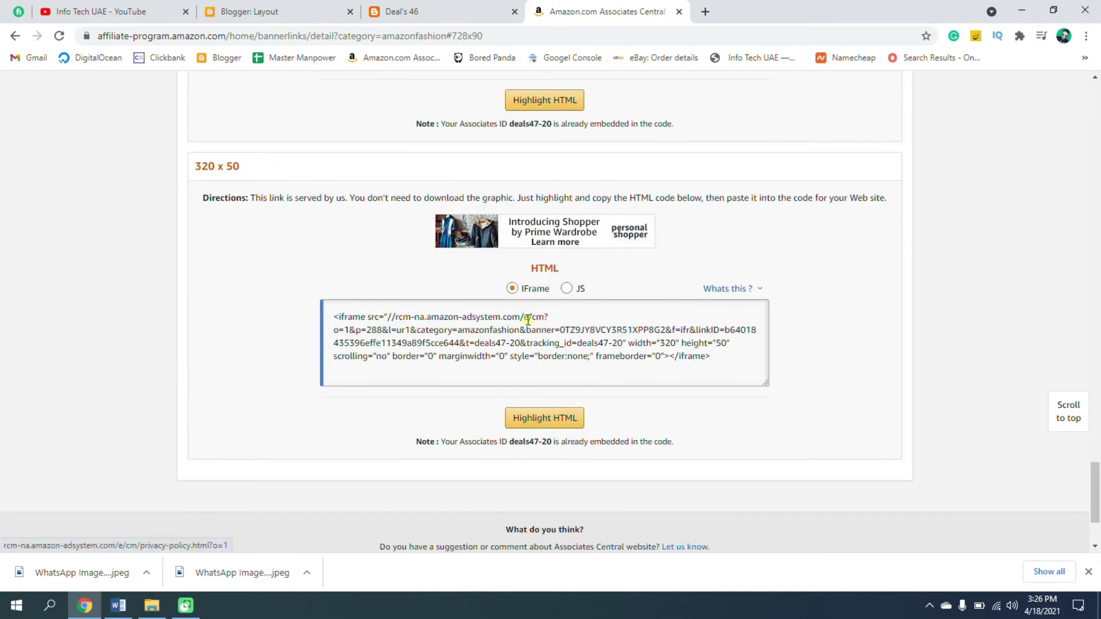
{"action": "left_click", "coordinate": [550, 419]}
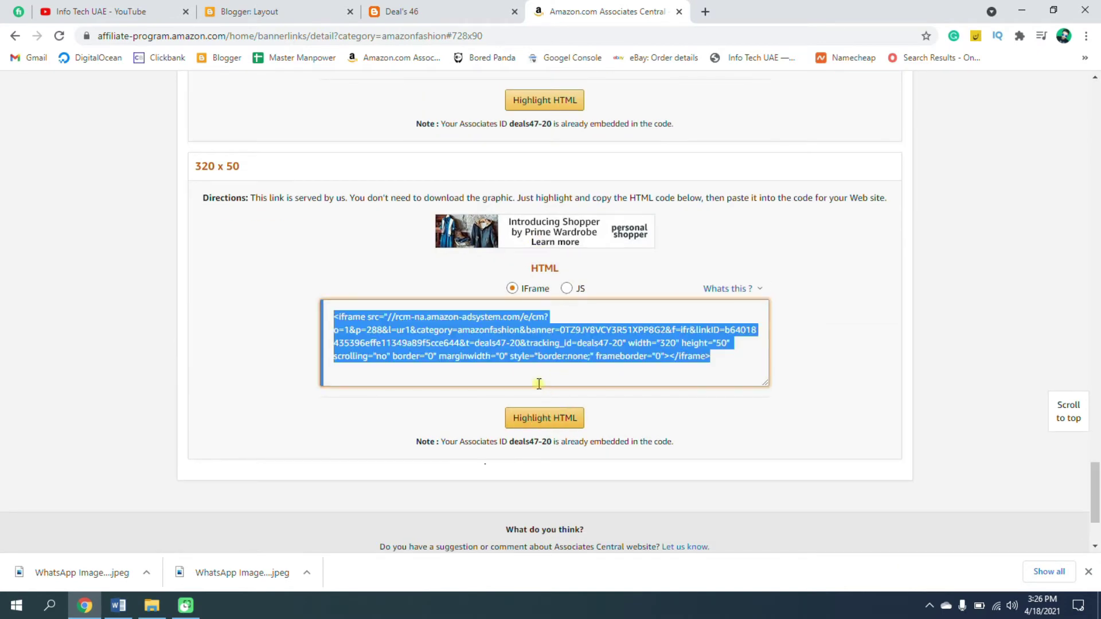
{"action": "scroll", "coordinate": [543, 344], "scroll_direction": "up", "scroll_amount": 15}
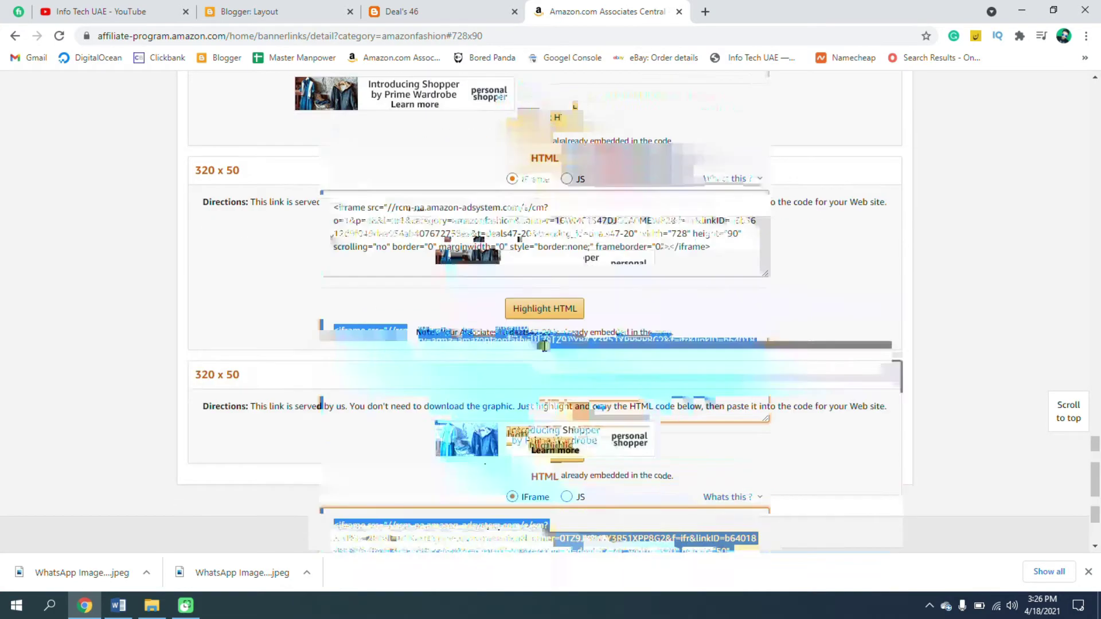
{"action": "scroll", "coordinate": [542, 347], "scroll_direction": "up", "scroll_amount": 15}
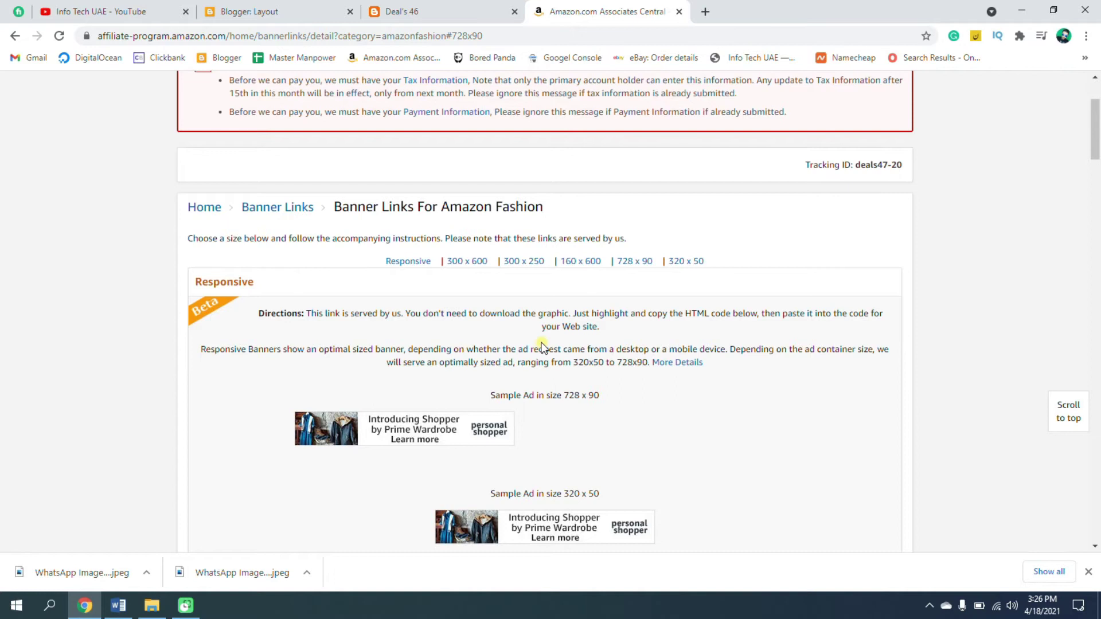
{"action": "scroll", "coordinate": [542, 348], "scroll_direction": "up", "scroll_amount": 3}
Replace the homepage ad slot gadget's content in Blogger with the copied 320 x 50 banner code, save it and reload the blog page
{"action": "left_click", "coordinate": [312, 7]}
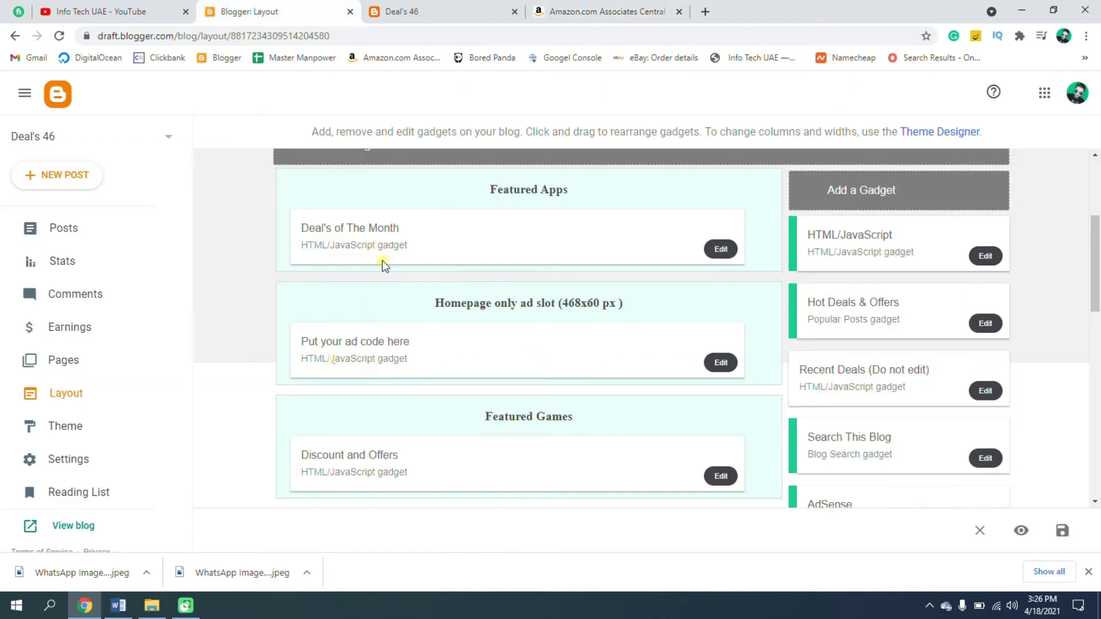
{"action": "left_click", "coordinate": [712, 360]}
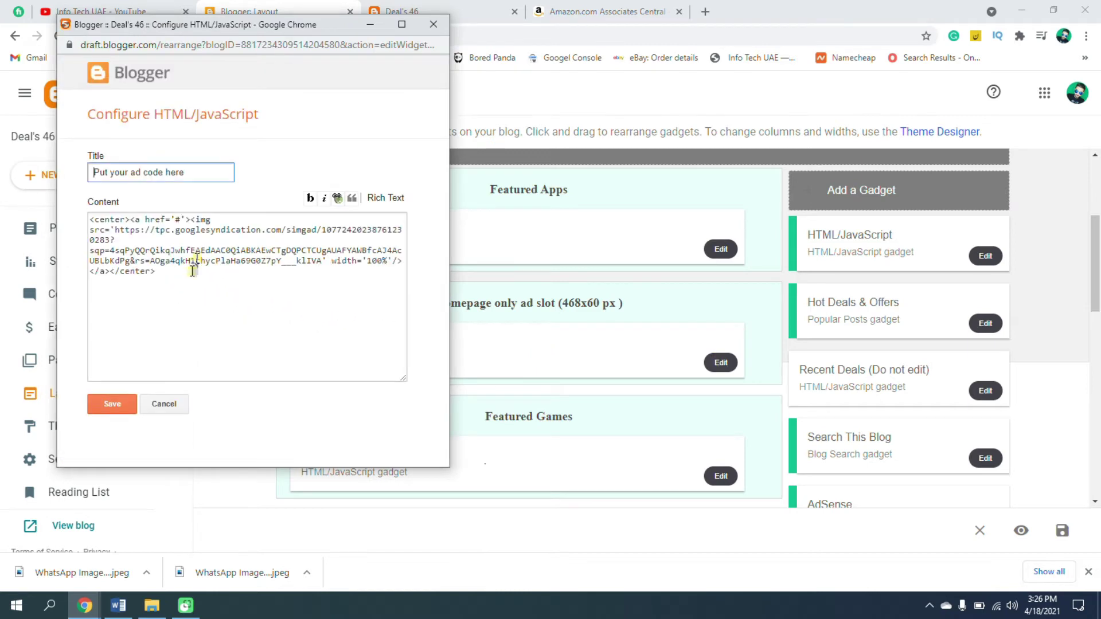
{"action": "left_click_drag", "start_coordinate": [192, 271], "coordinate": [71, 219]}
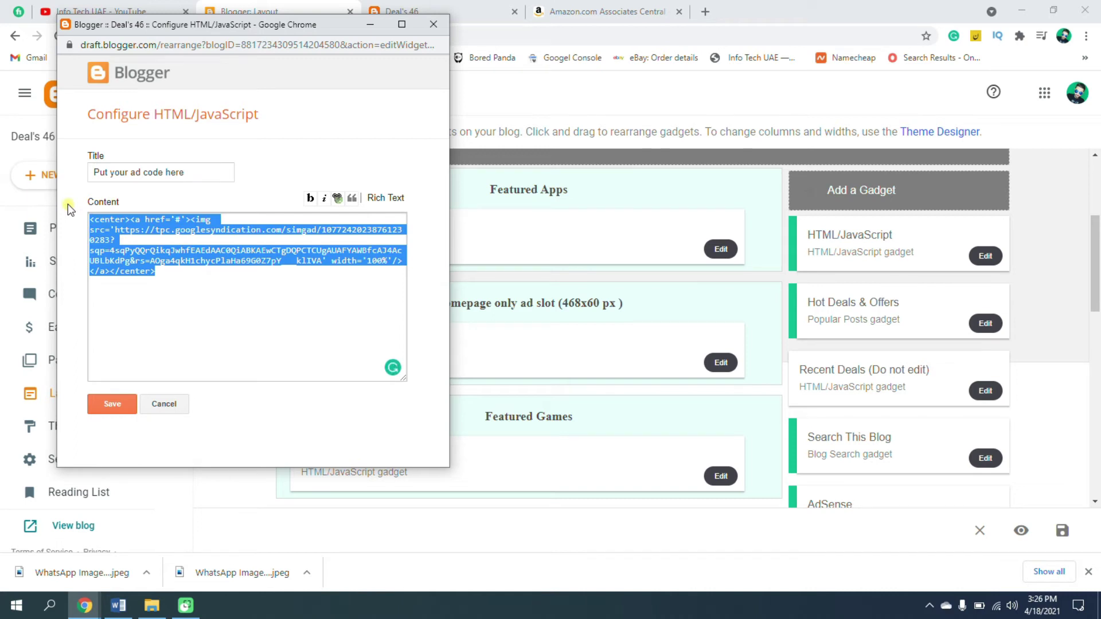
{"action": "key", "text": "ctrl+v"}
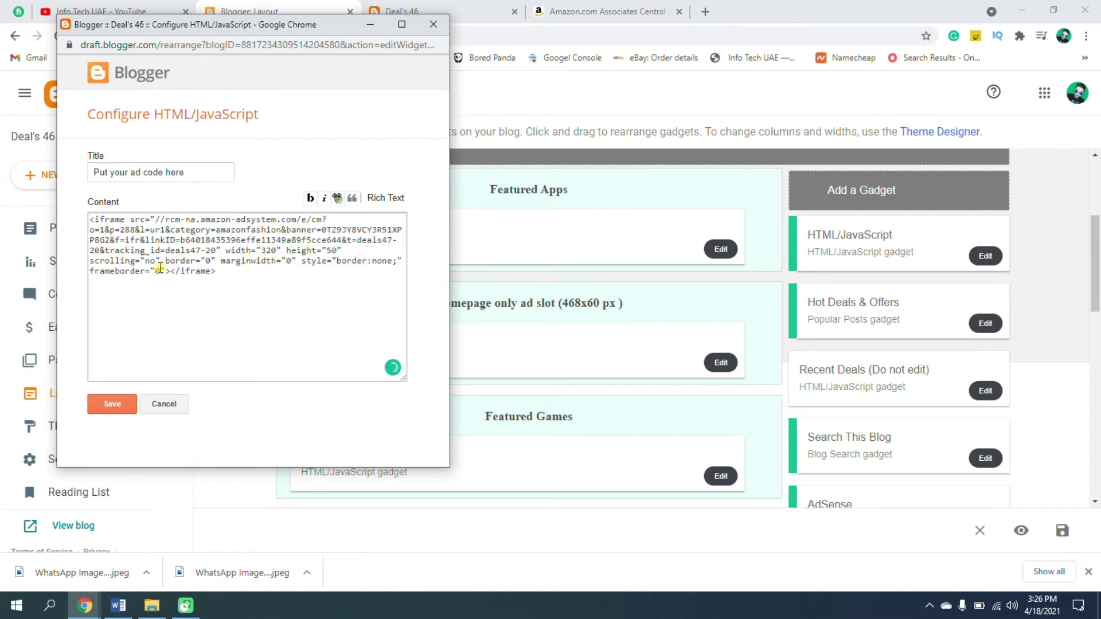
{"action": "left_click", "coordinate": [112, 405]}
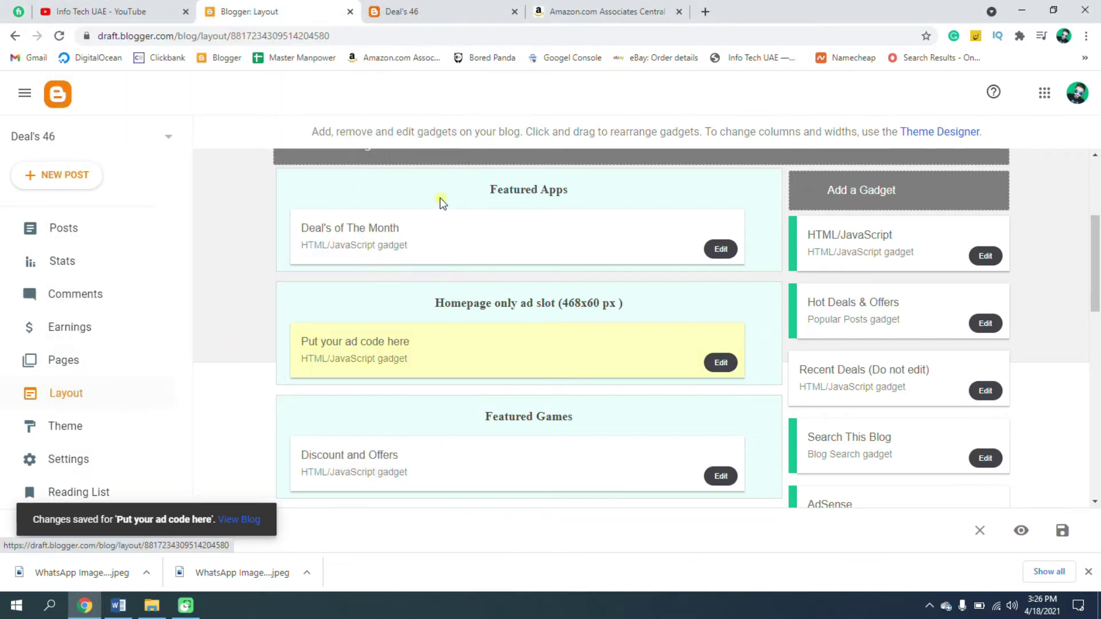
{"action": "left_click", "coordinate": [437, 9]}
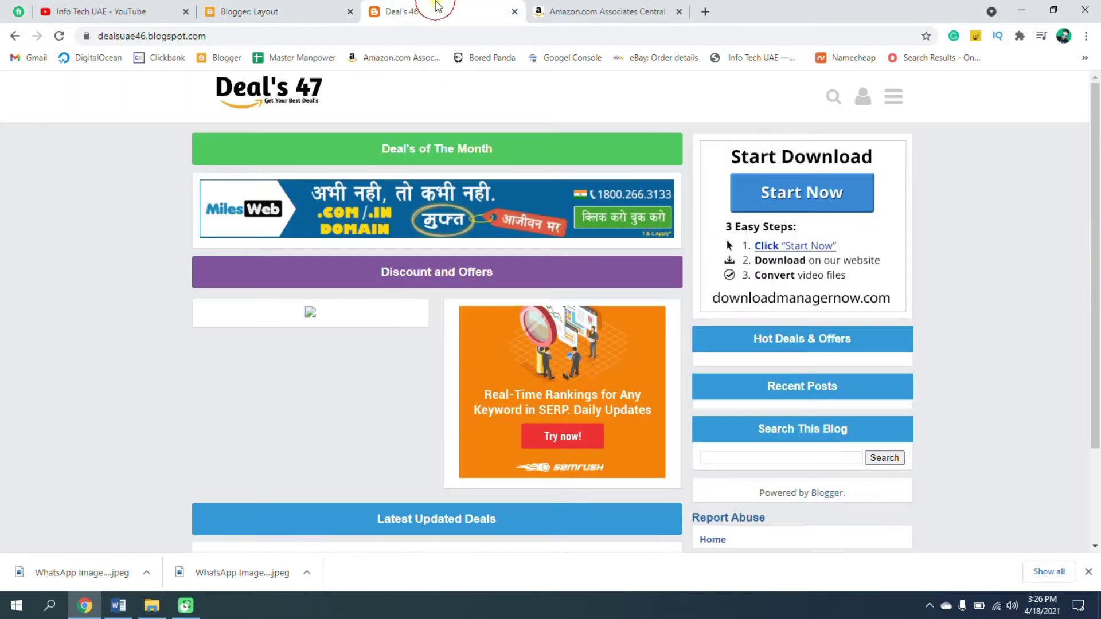
{"action": "left_click", "coordinate": [60, 37]}
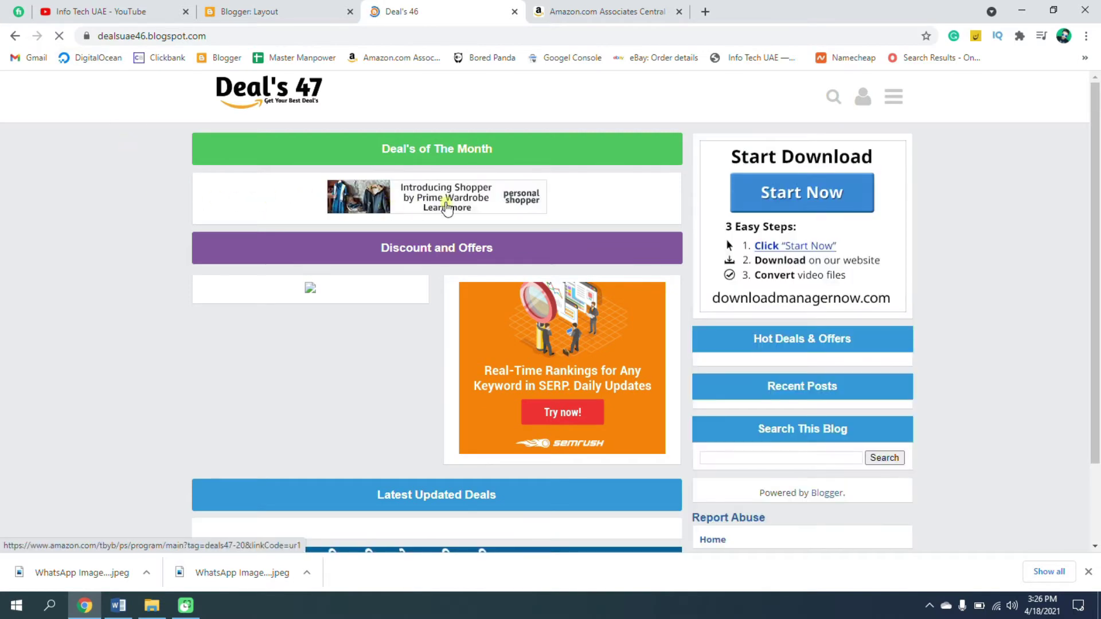
Return to Amazon Associates and copy the HTML code of the 728 x 90 Amazon Fashion banner
{"action": "key", "text": "ctrl+Tab"}
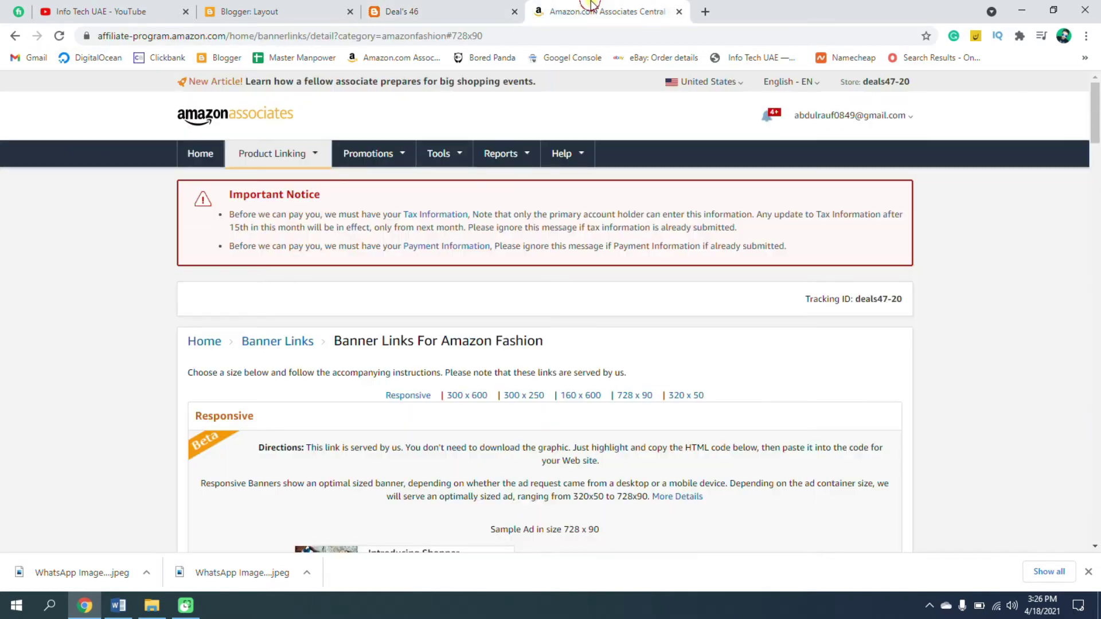
{"action": "scroll", "coordinate": [509, 281], "scroll_direction": "down", "scroll_amount": 2}
{"action": "left_click", "coordinate": [634, 189]}
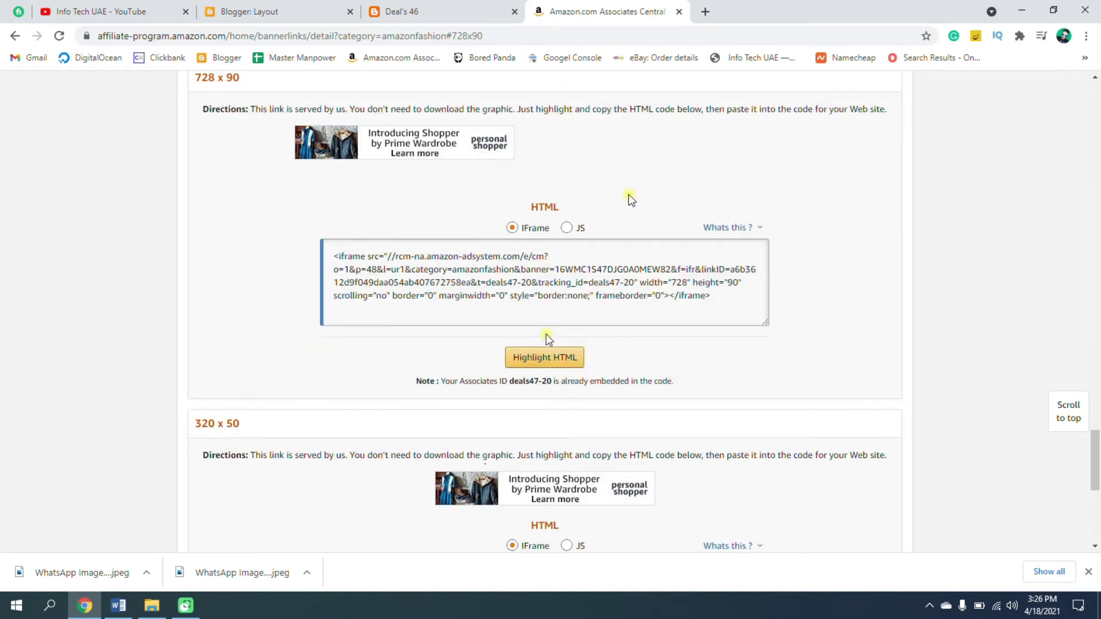
{"action": "left_click", "coordinate": [547, 354]}
{"action": "key", "text": "ctrl+c"}
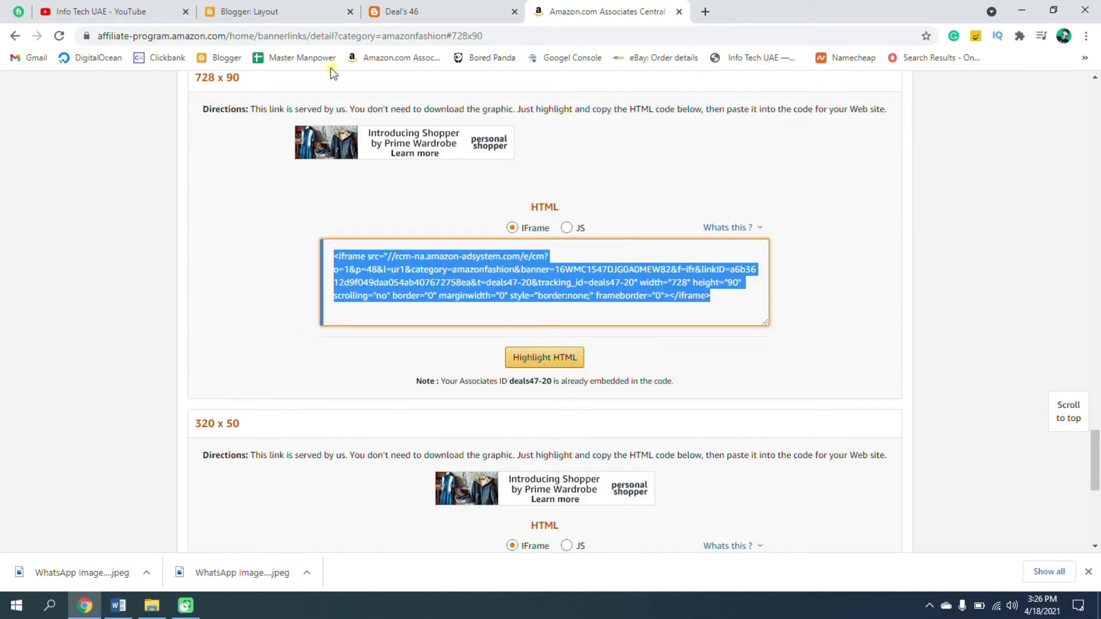
Replace the homepage ad slot gadget's content in the Blogger layout with the copied 728 x 90 banner code and save it
{"action": "left_click", "coordinate": [258, 12]}
{"action": "left_click", "coordinate": [724, 363]}
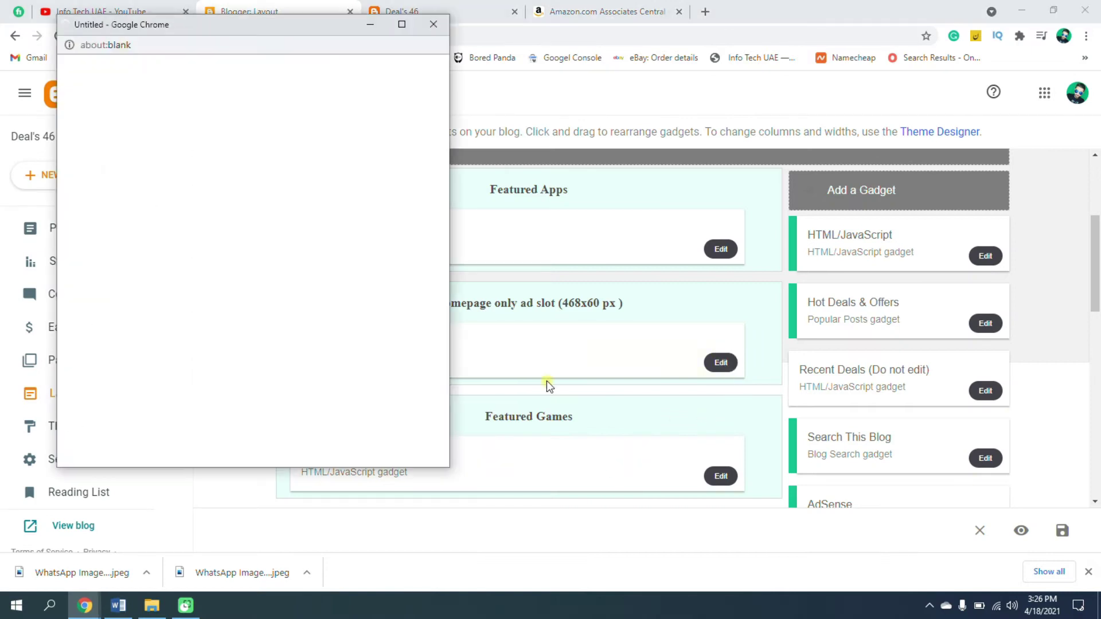
{"action": "left_click", "coordinate": [179, 285]}
{"action": "key", "text": "ctrl+a"}
{"action": "key", "text": "ctrl+v"}
{"action": "left_click", "coordinate": [112, 406]}
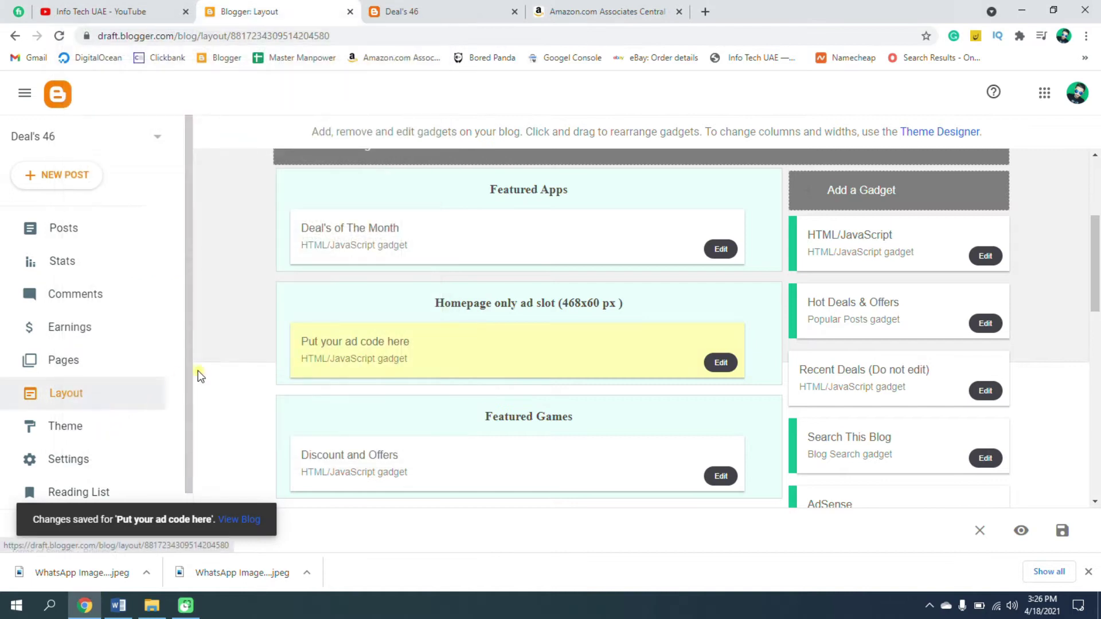
Reload the blog page to check the ad slot and copy the HTML code of the responsive Amazon Fashion banner from Amazon Associates
{"action": "left_click", "coordinate": [404, 12]}
{"action": "left_click", "coordinate": [59, 37]}
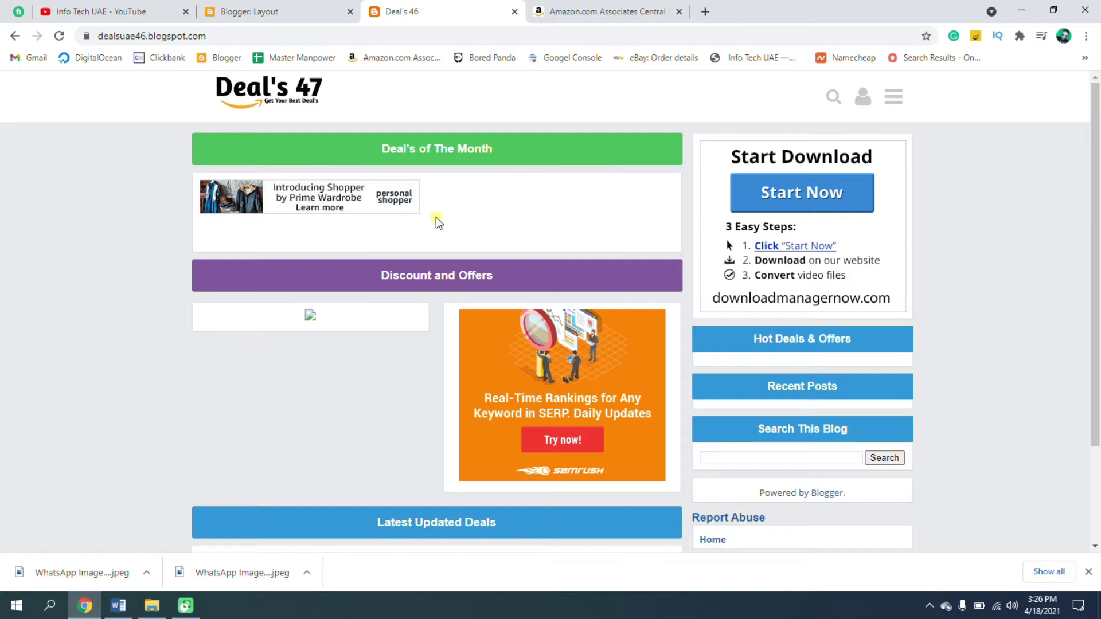
{"action": "left_click", "coordinate": [580, 7]}
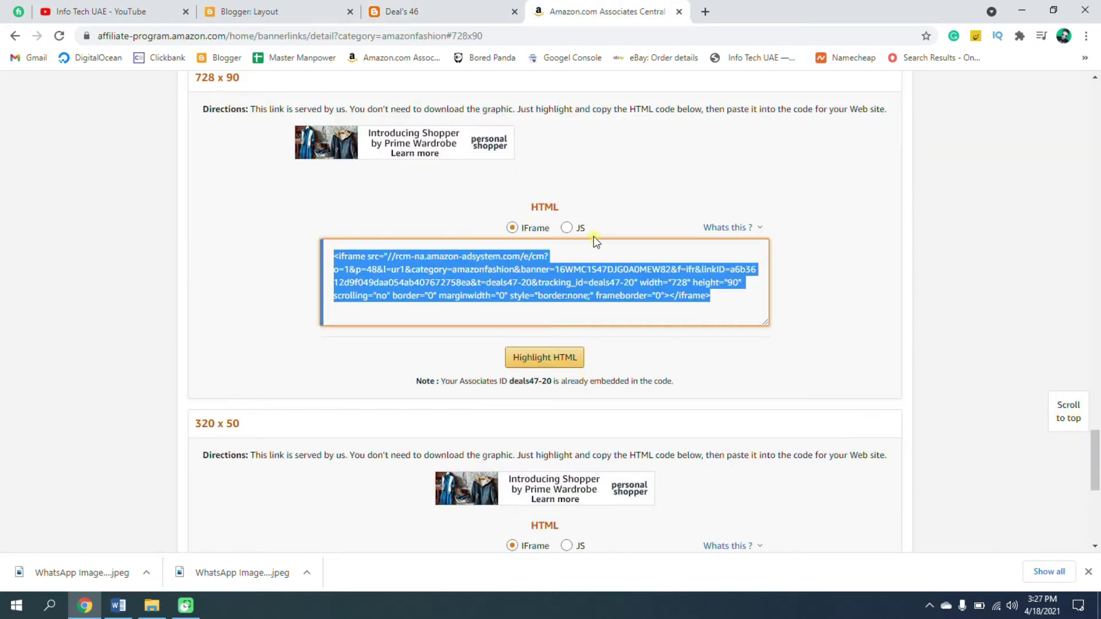
{"action": "scroll", "coordinate": [594, 236], "scroll_direction": "down", "scroll_amount": 3}
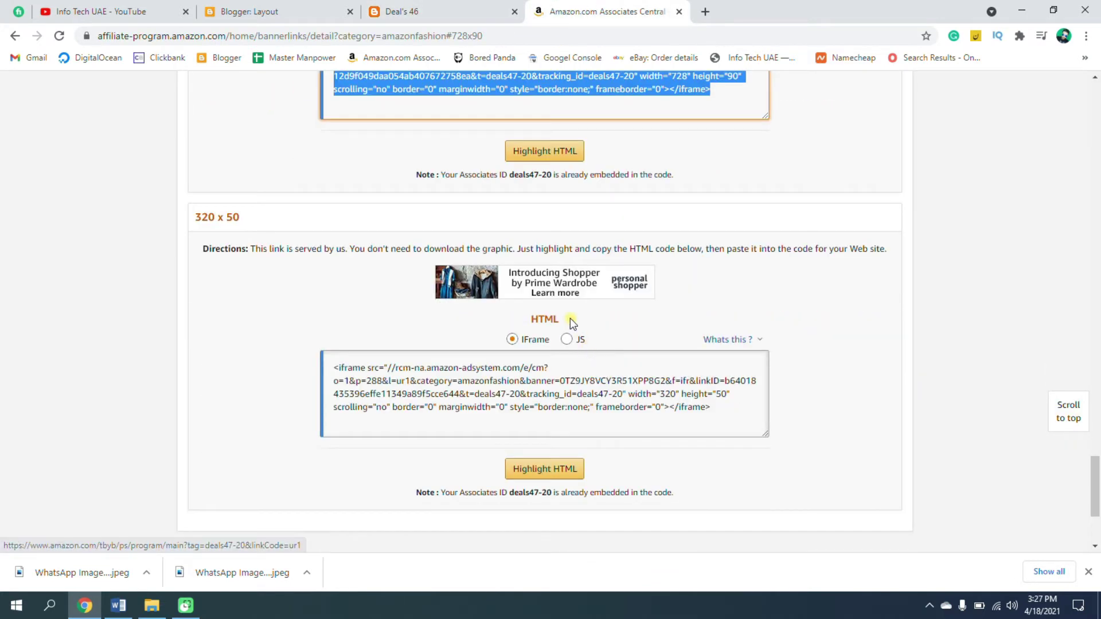
{"action": "scroll", "coordinate": [570, 319], "scroll_direction": "down", "scroll_amount": 3}
{"action": "scroll", "coordinate": [567, 291], "scroll_direction": "up", "scroll_amount": 15}
{"action": "scroll", "coordinate": [566, 287], "scroll_direction": "up", "scroll_amount": 15}
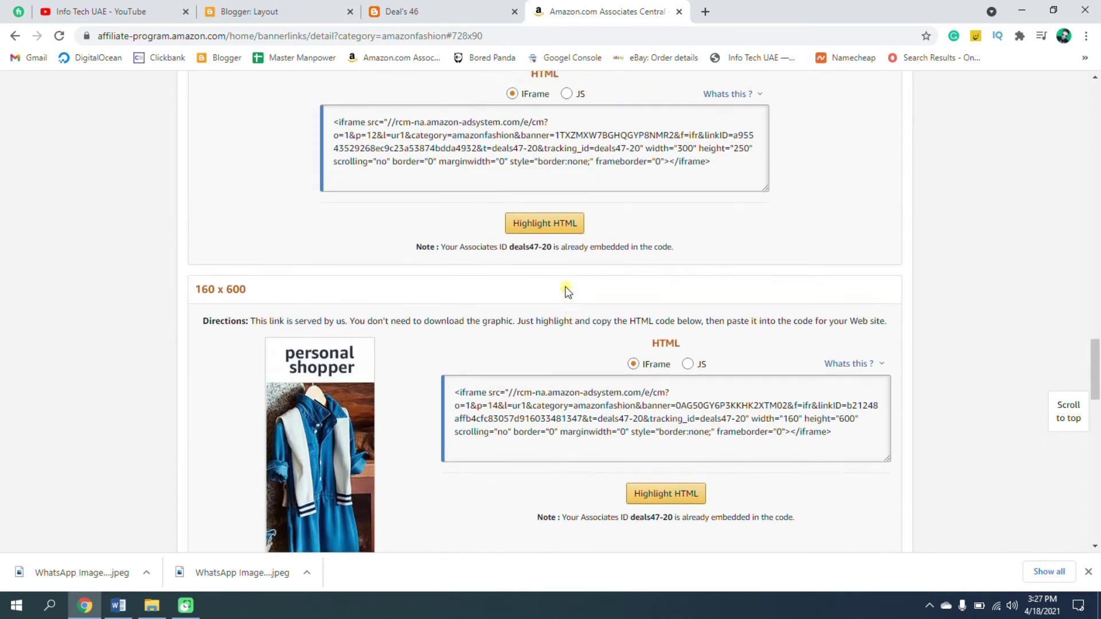
{"action": "scroll", "coordinate": [566, 284], "scroll_direction": "up", "scroll_amount": 15}
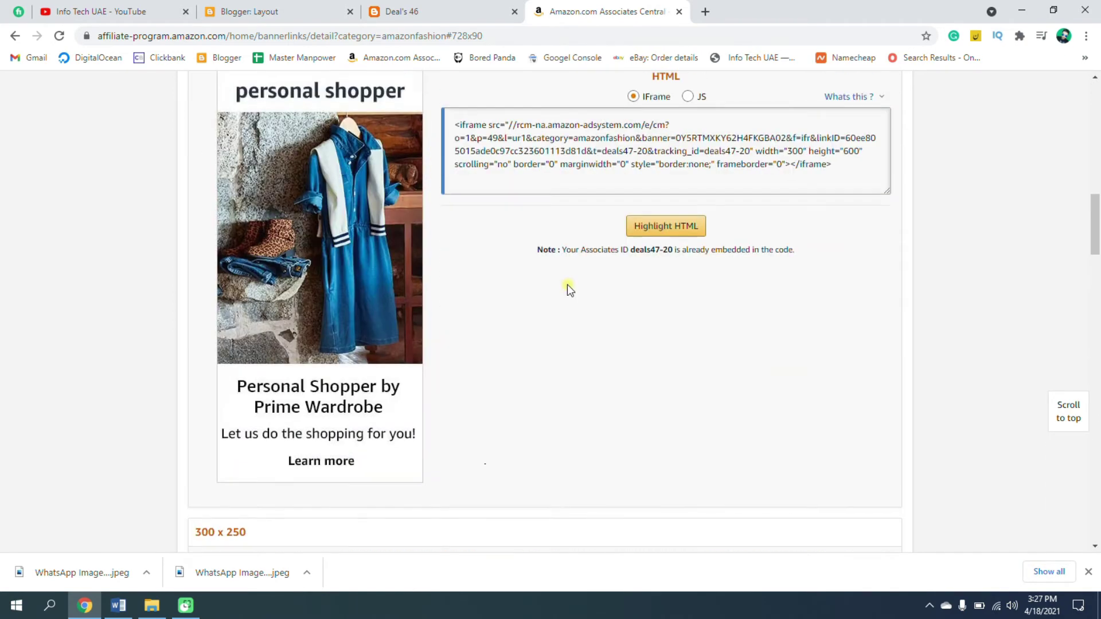
{"action": "scroll", "coordinate": [556, 343], "scroll_direction": "down", "scroll_amount": 3}
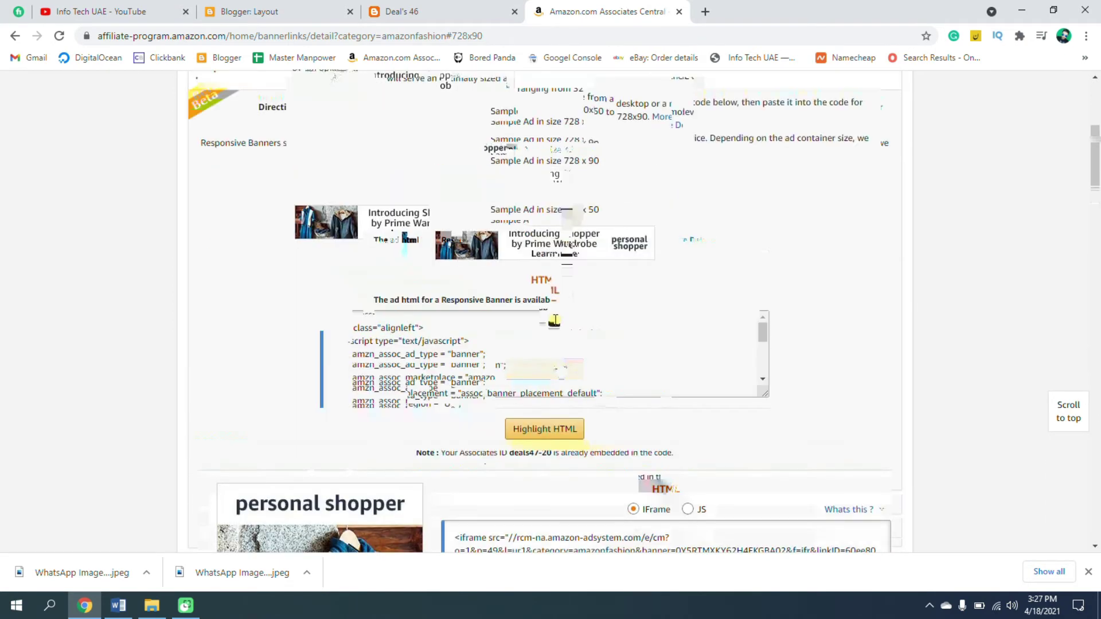
{"action": "left_click", "coordinate": [561, 369]}
{"action": "scroll", "coordinate": [544, 344], "scroll_direction": "up", "scroll_amount": 6}
{"action": "scroll", "coordinate": [536, 373], "scroll_direction": "down", "scroll_amount": 1}
{"action": "scroll", "coordinate": [597, 385], "scroll_direction": "up", "scroll_amount": 1}
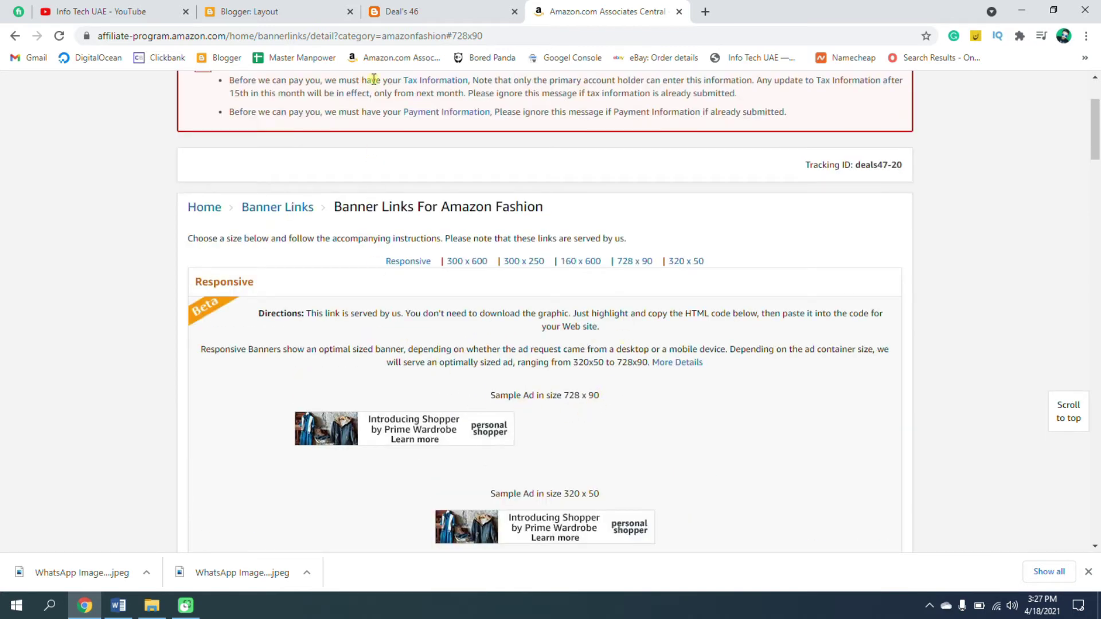
Replace the homepage ad slot gadget's content in the Blogger layout with the copied responsive banner code and save it
{"action": "left_click", "coordinate": [344, 12]}
{"action": "left_click", "coordinate": [717, 366]}
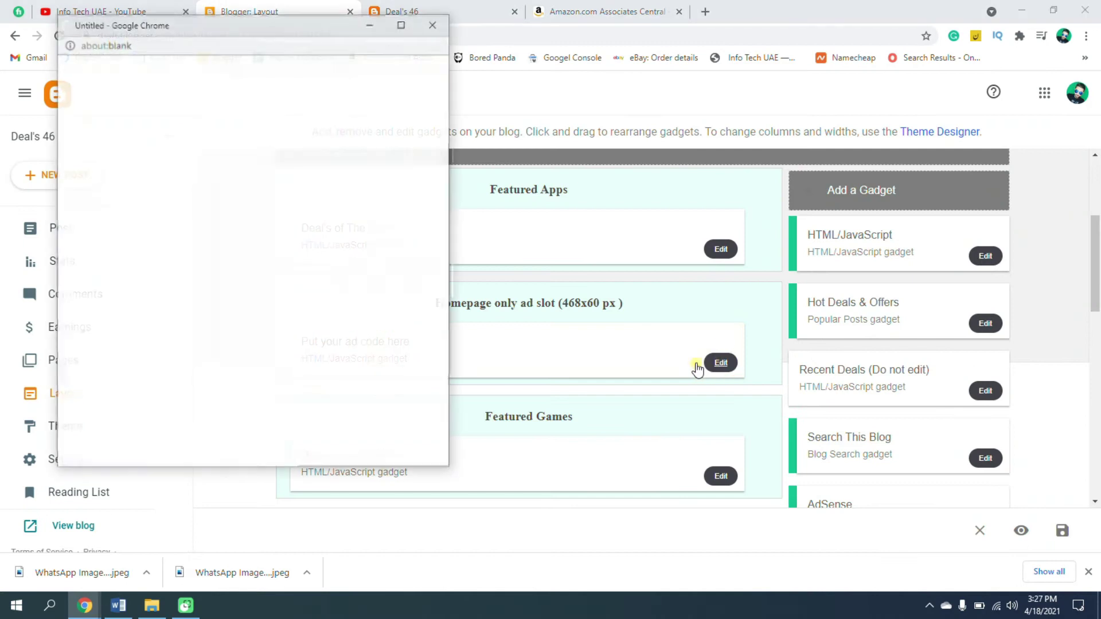
{"action": "key", "text": "ctrl+a"}
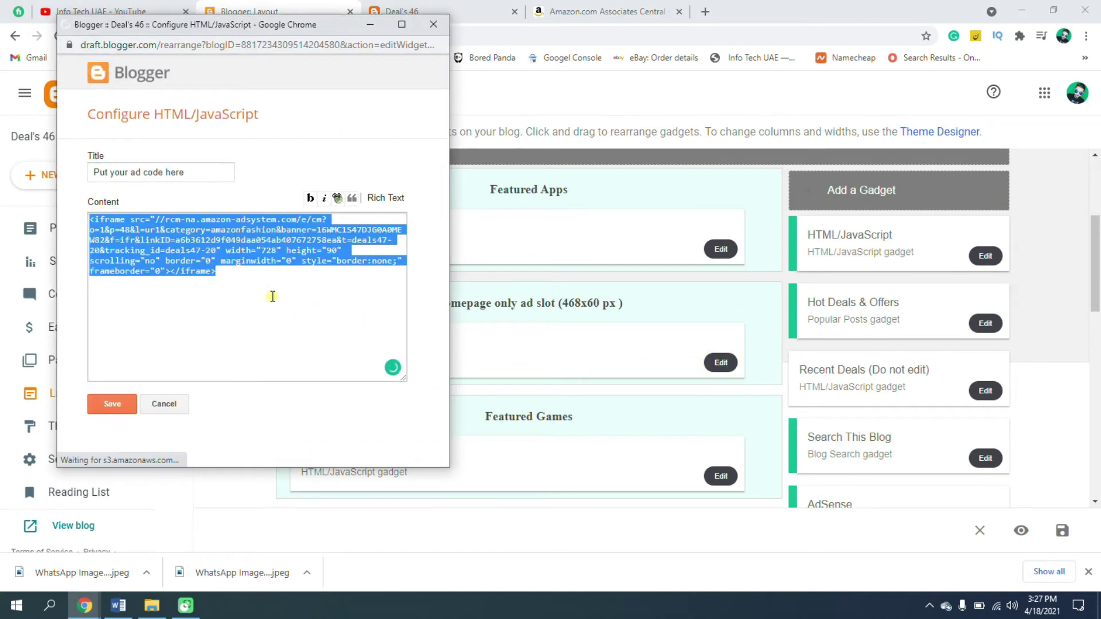
{"action": "key", "text": "ctrl+v"}
{"action": "left_click", "coordinate": [112, 405]}
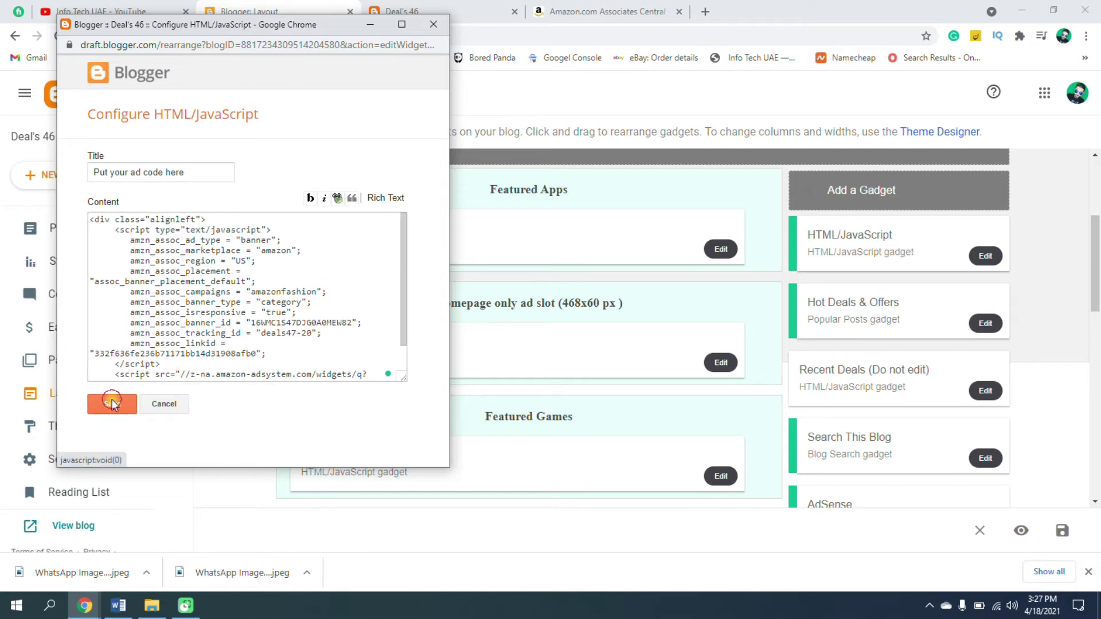
Inspect the blog page to see how the responsive banner fits the Deal's of The Month section
{"action": "left_click", "coordinate": [466, 8]}
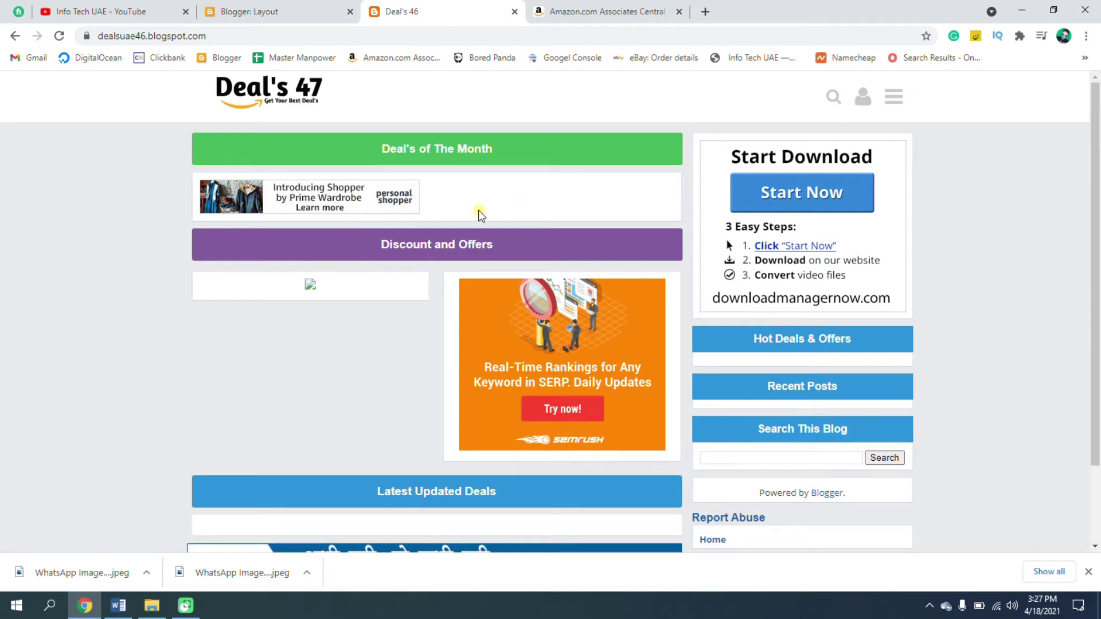
{"action": "scroll", "coordinate": [502, 247], "scroll_direction": "down", "scroll_amount": 2}
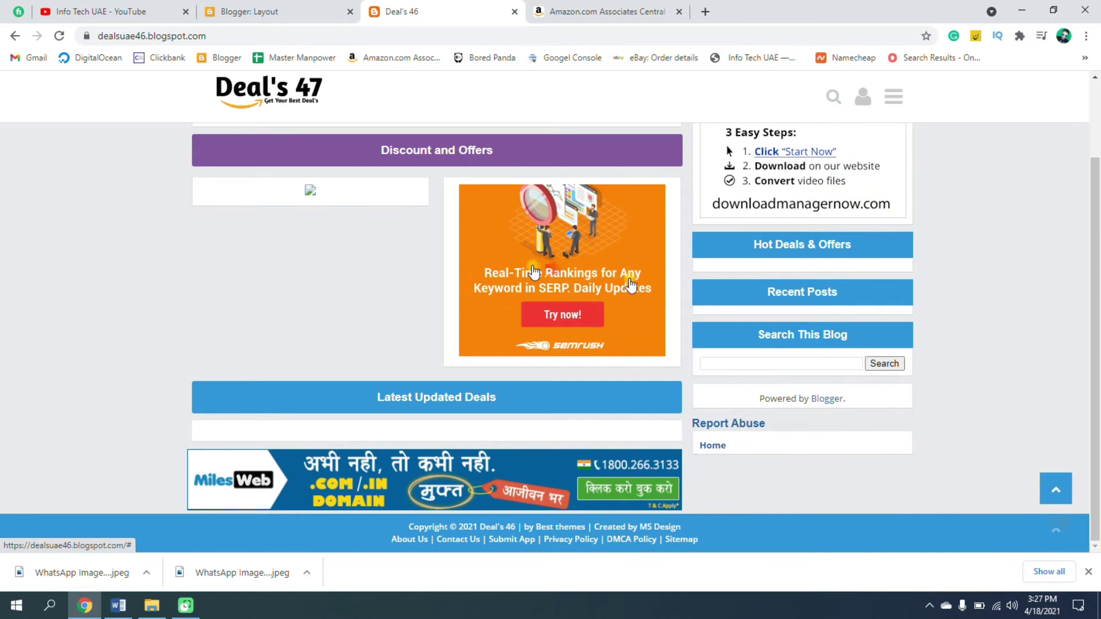
{"action": "scroll", "coordinate": [711, 299], "scroll_direction": "up", "scroll_amount": 2}
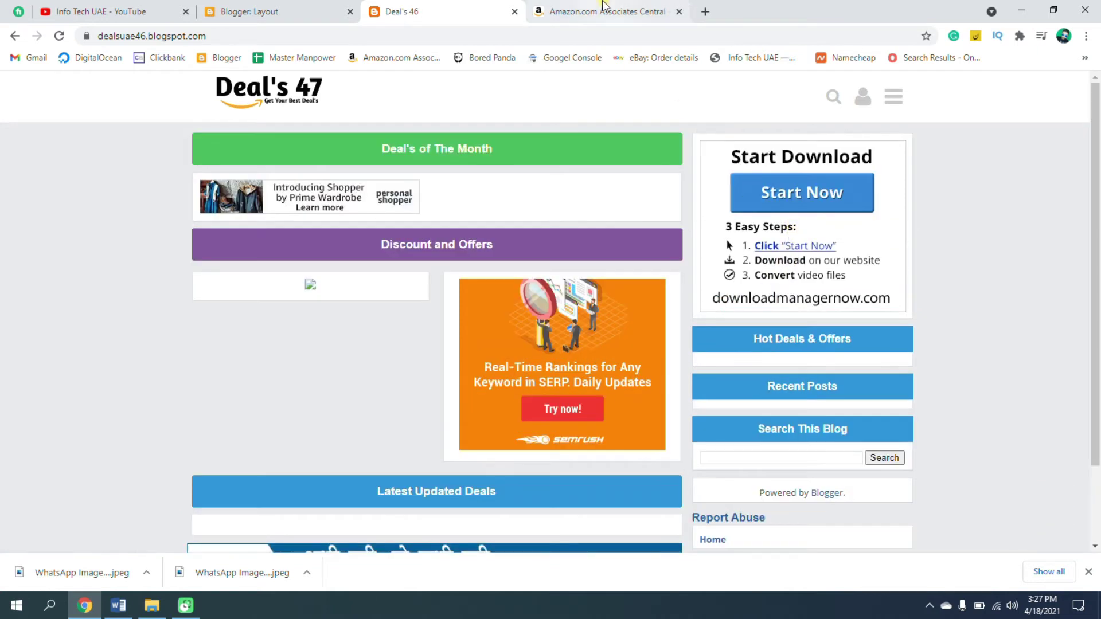
Return to the Banner Links overview in Amazon Associates and open the Beauty banner category
{"action": "left_click", "coordinate": [580, 13]}
{"action": "scroll", "coordinate": [344, 201], "scroll_direction": "up", "scroll_amount": 3}
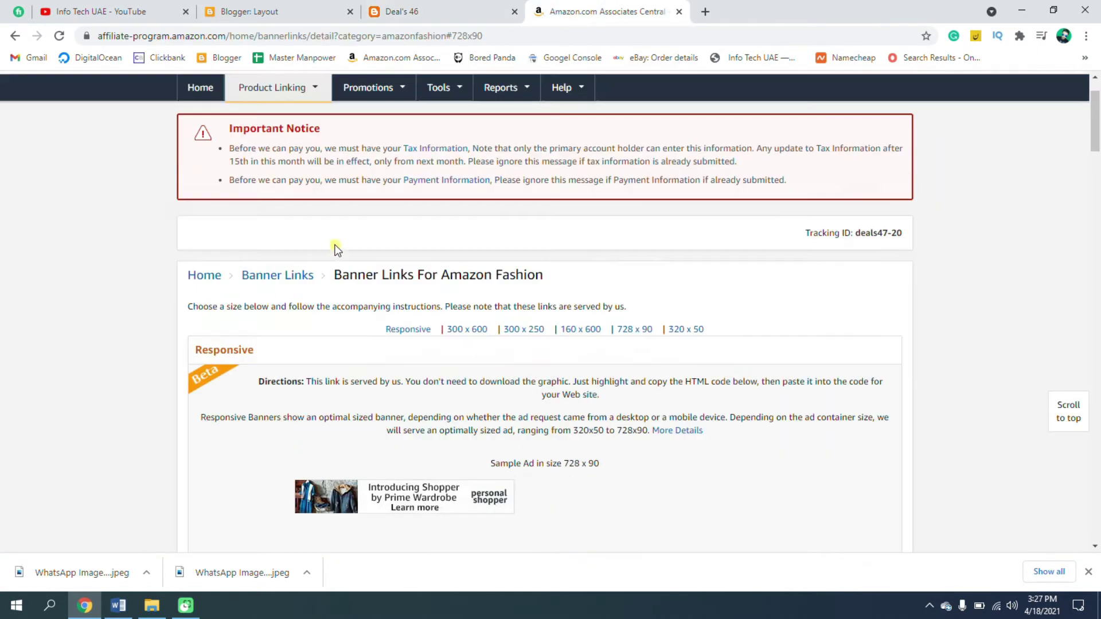
{"action": "left_click", "coordinate": [263, 343]}
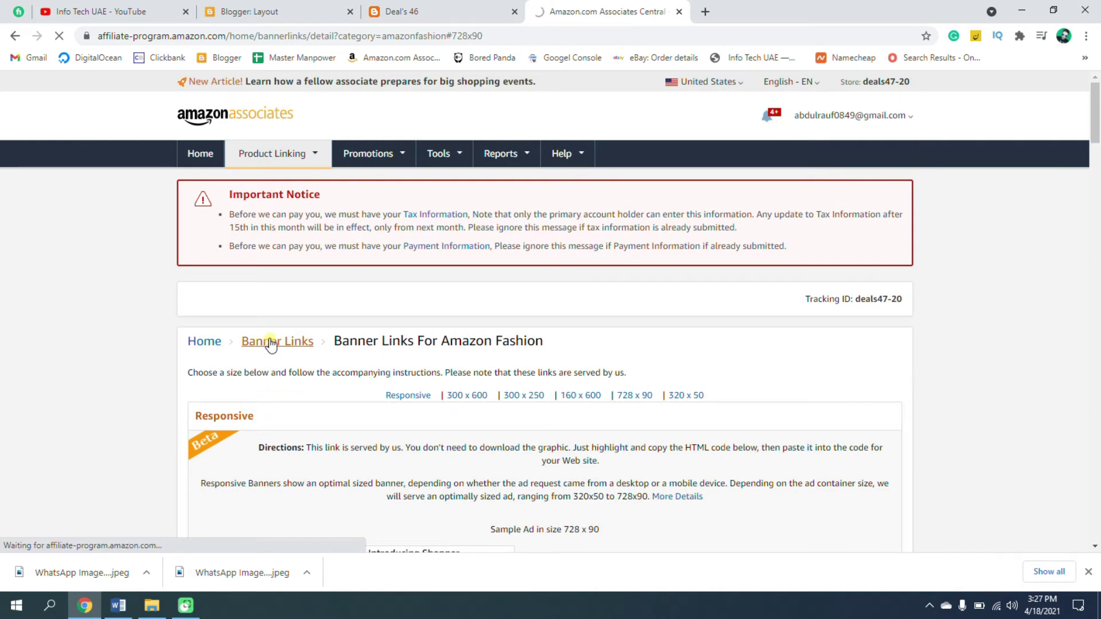
{"action": "left_click", "coordinate": [482, 11]}
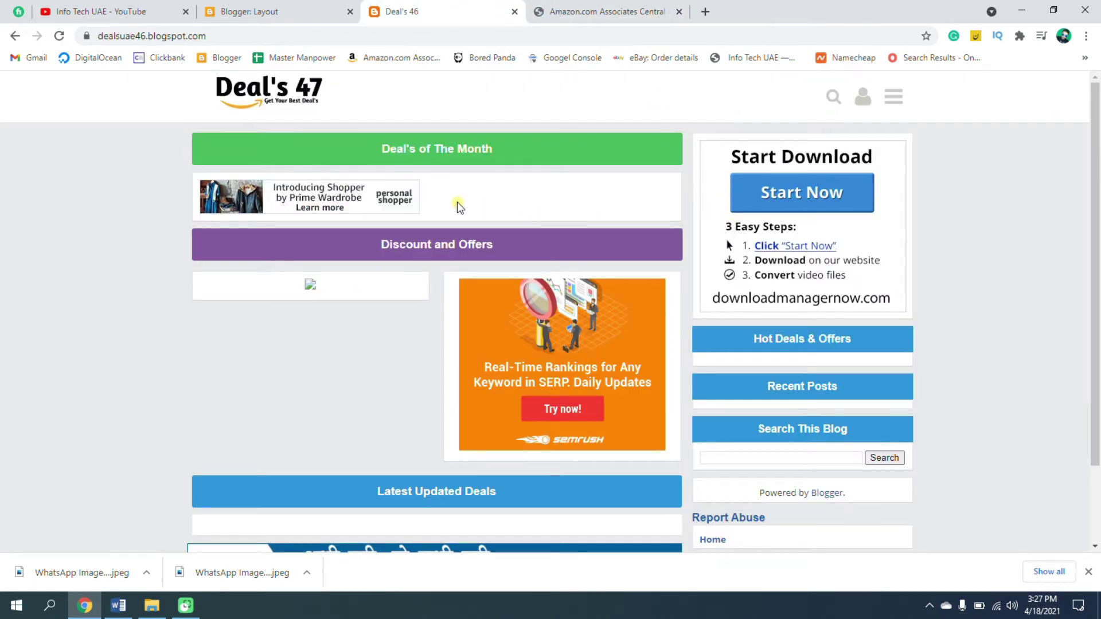
{"action": "left_click", "coordinate": [608, 11]}
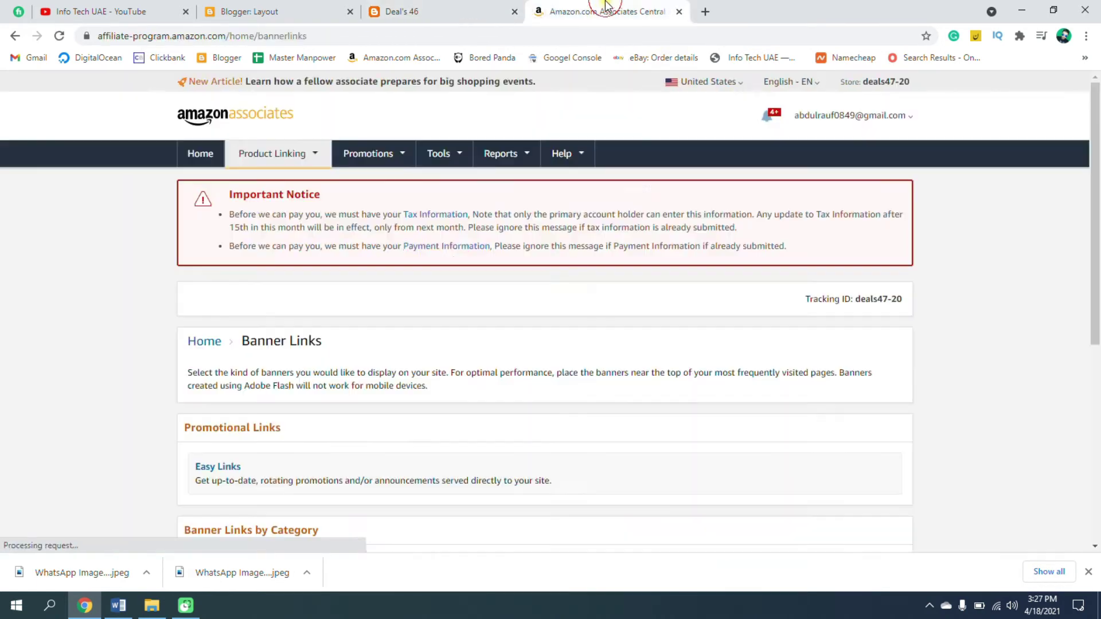
{"action": "scroll", "coordinate": [419, 225], "scroll_direction": "down", "scroll_amount": 5}
{"action": "scroll", "coordinate": [415, 227], "scroll_direction": "down", "scroll_amount": 1}
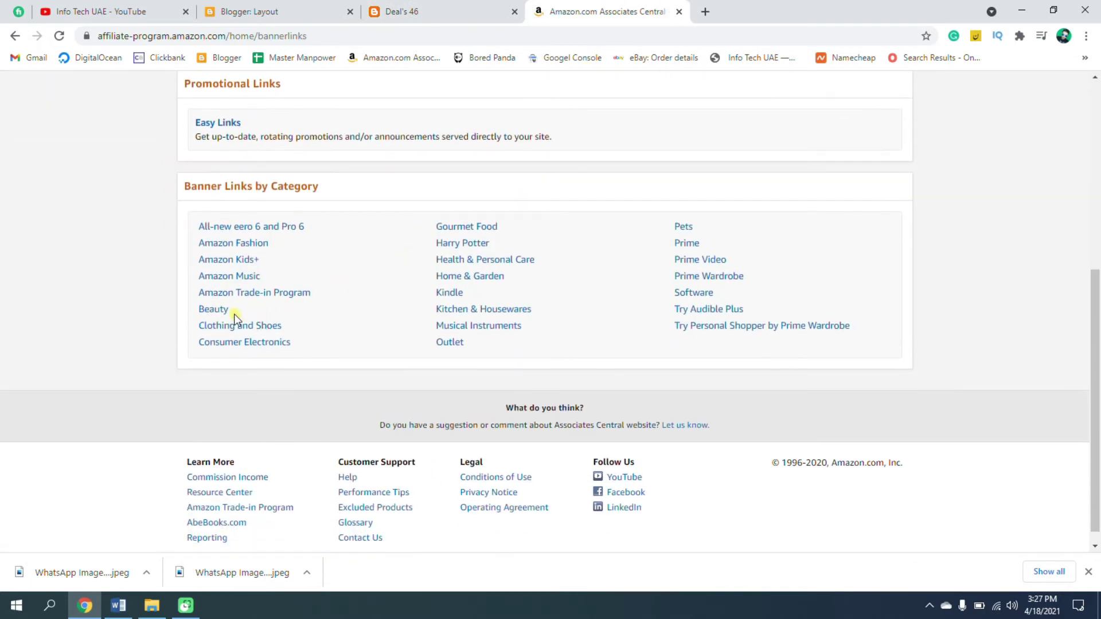
{"action": "left_click", "coordinate": [213, 311]}
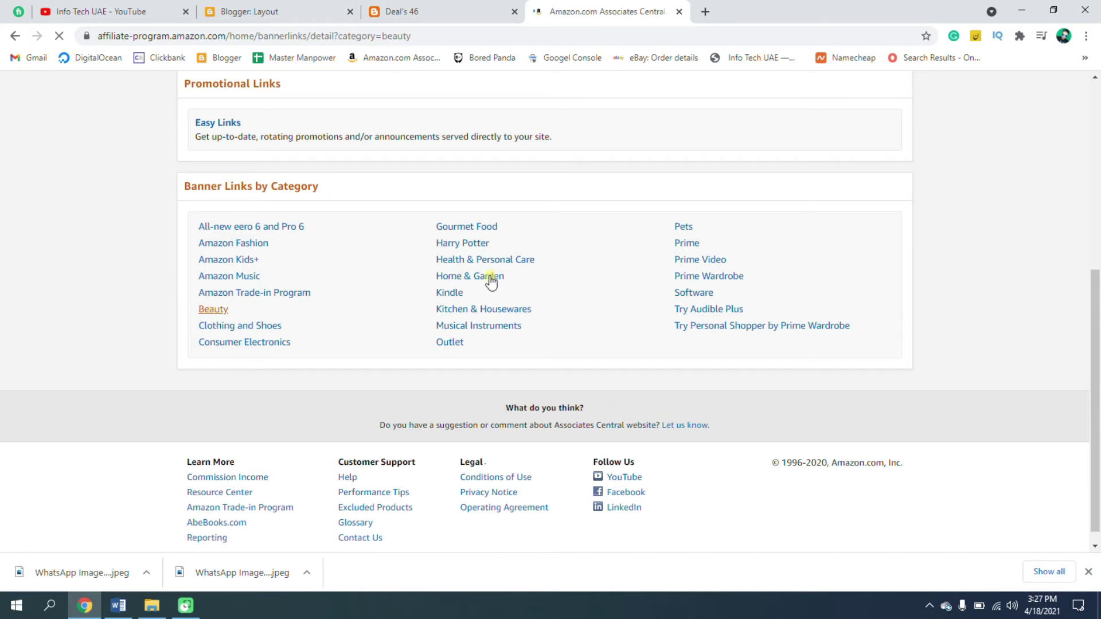
Copy the HTML code of the first 250 x 250 Beauty banner, FSA Eligible Summer Essentials
{"action": "scroll", "coordinate": [538, 282], "scroll_direction": "down", "scroll_amount": 5}
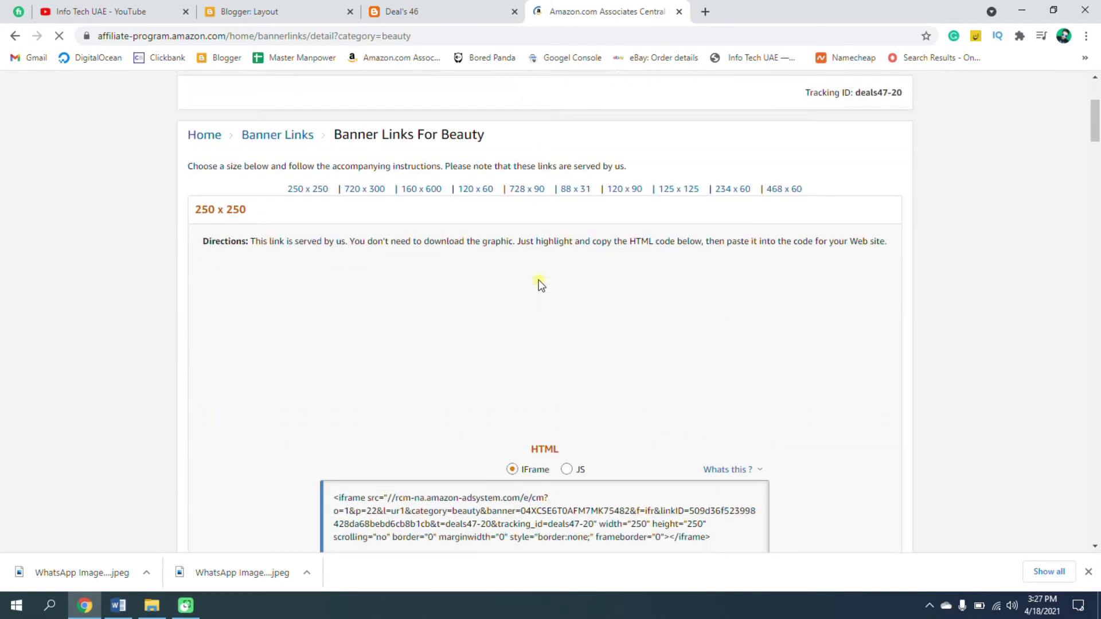
{"action": "scroll", "coordinate": [538, 280], "scroll_direction": "down", "scroll_amount": 1}
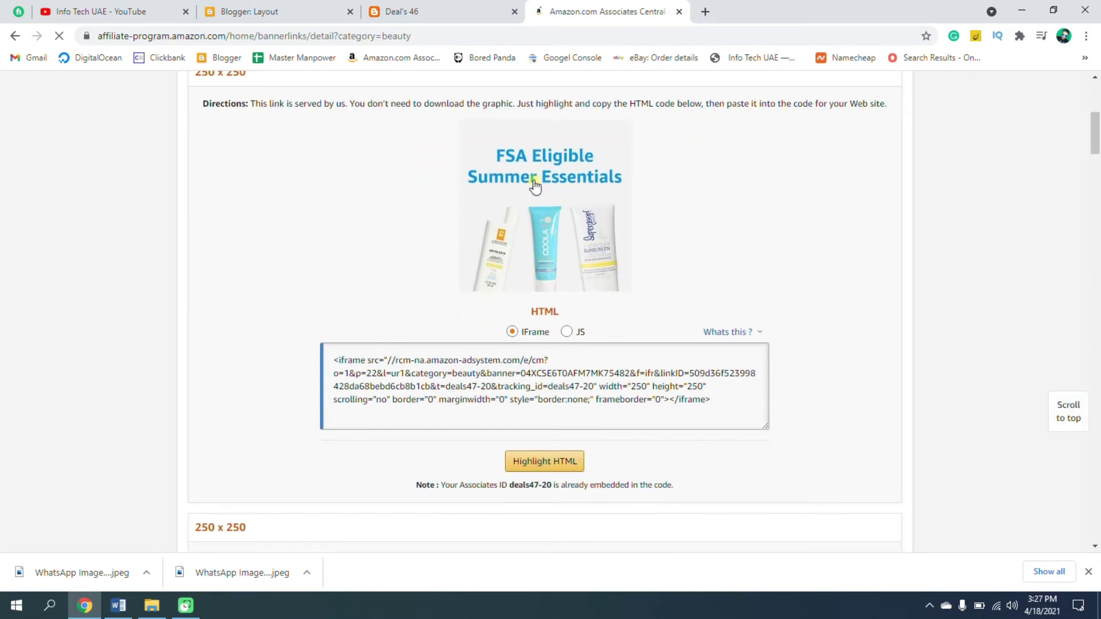
{"action": "left_click", "coordinate": [551, 462]}
{"action": "key", "text": "ctrl+c"}
Replace the sidebar HTML/JavaScript gadget's content in Blogger with the copied 250 x 250 banner code, save it and reload the blog page
{"action": "left_click", "coordinate": [290, 8]}
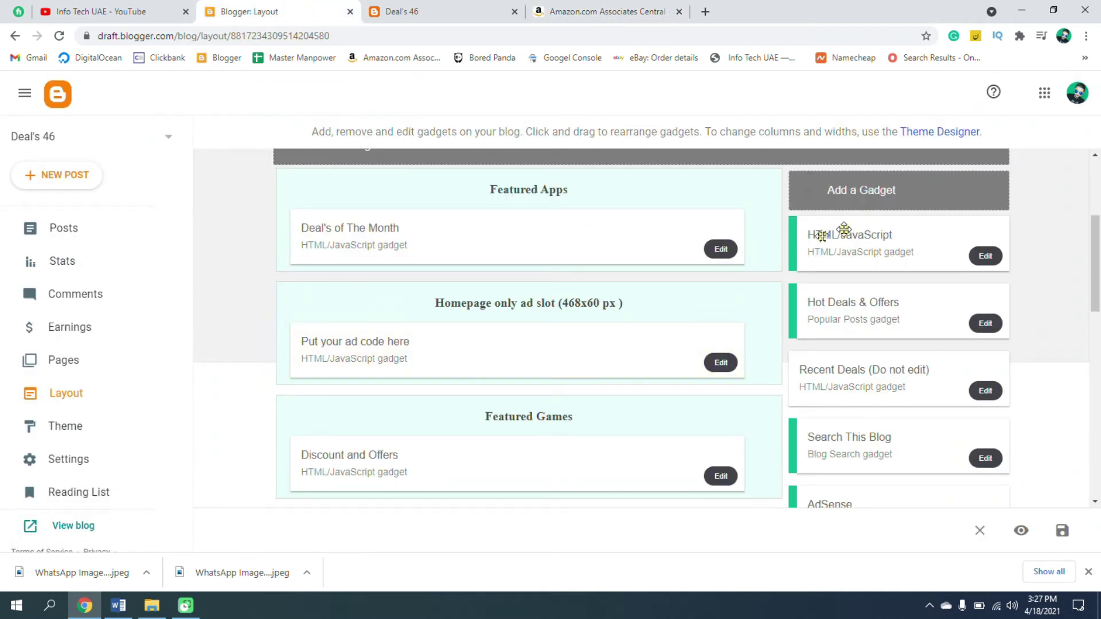
{"action": "scroll", "coordinate": [787, 270], "scroll_direction": "up", "scroll_amount": 1}
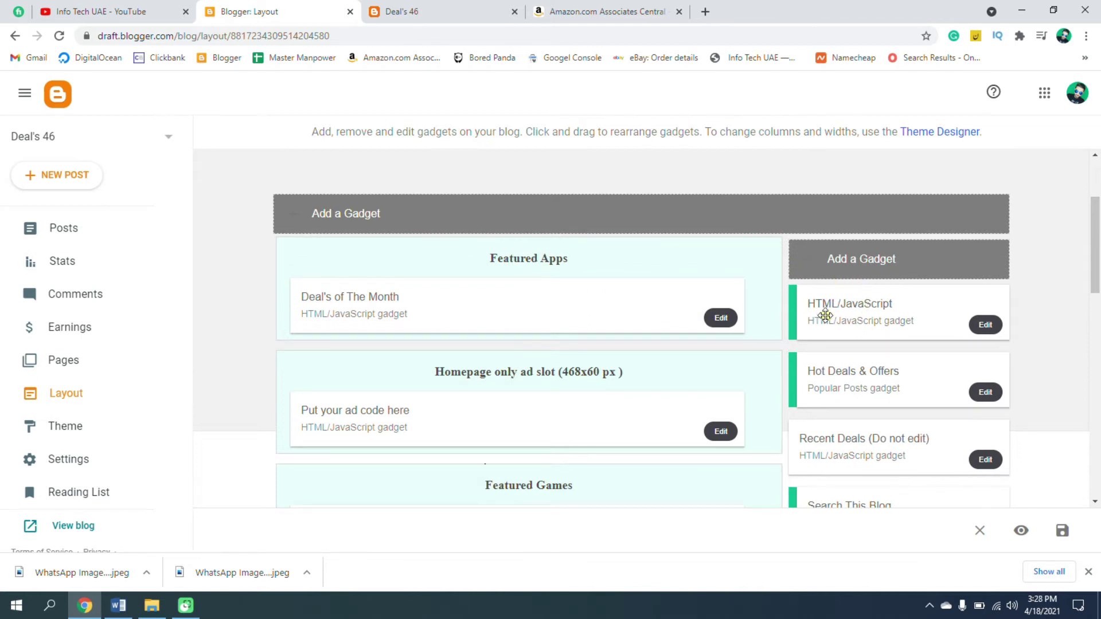
{"action": "left_click", "coordinate": [985, 323]}
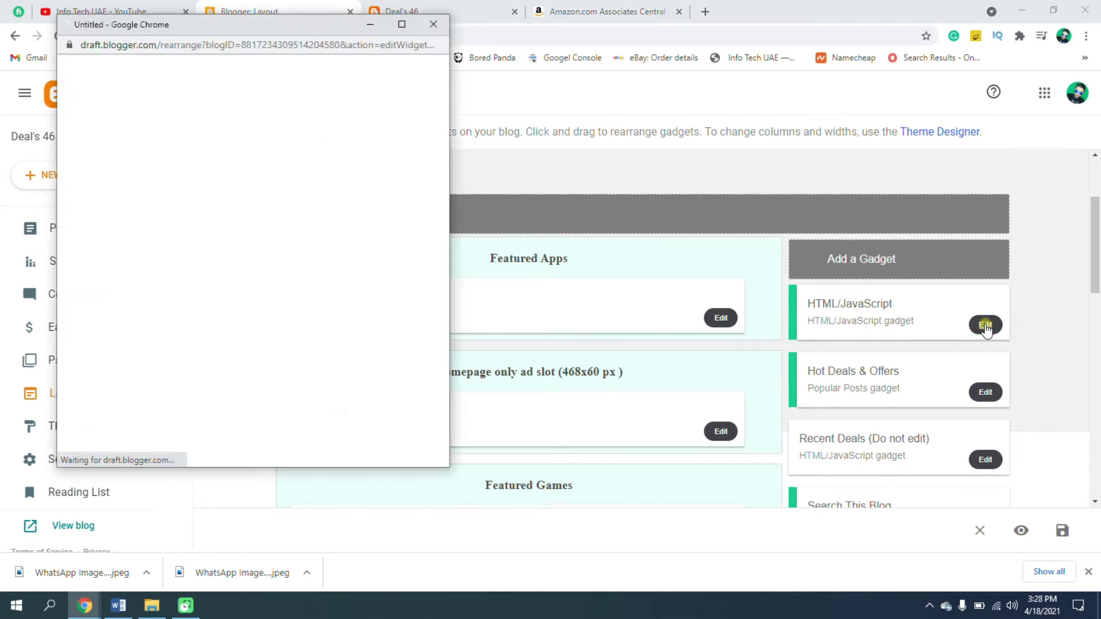
{"action": "left_click", "coordinate": [236, 290]}
{"action": "key", "text": "ctrl+a"}
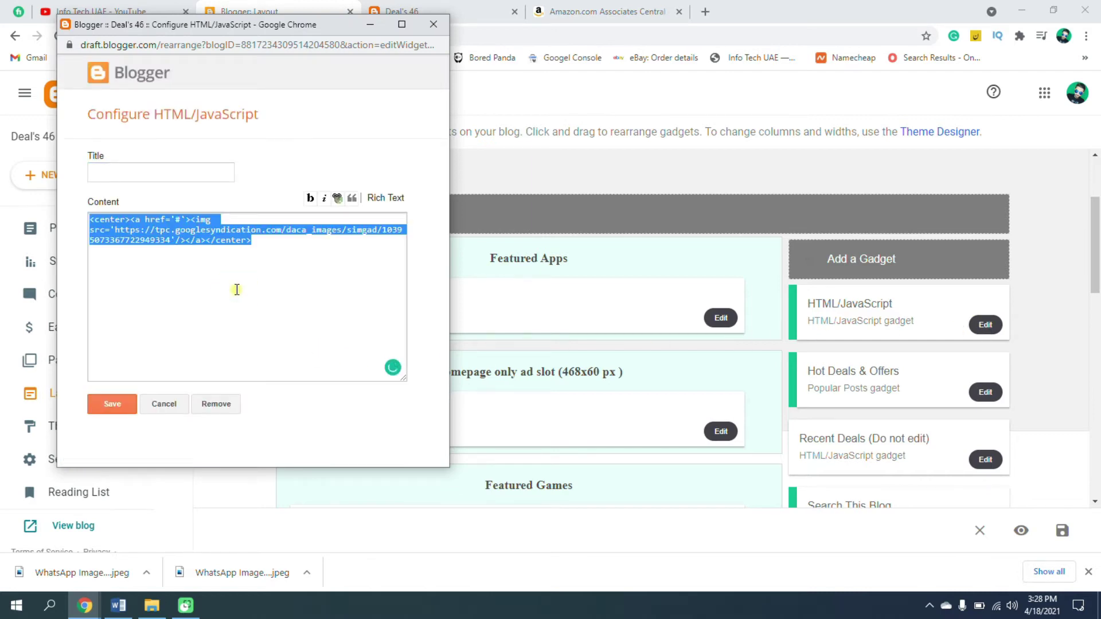
{"action": "key", "text": "BackSpace"}
{"action": "key", "text": "ctrl+v"}
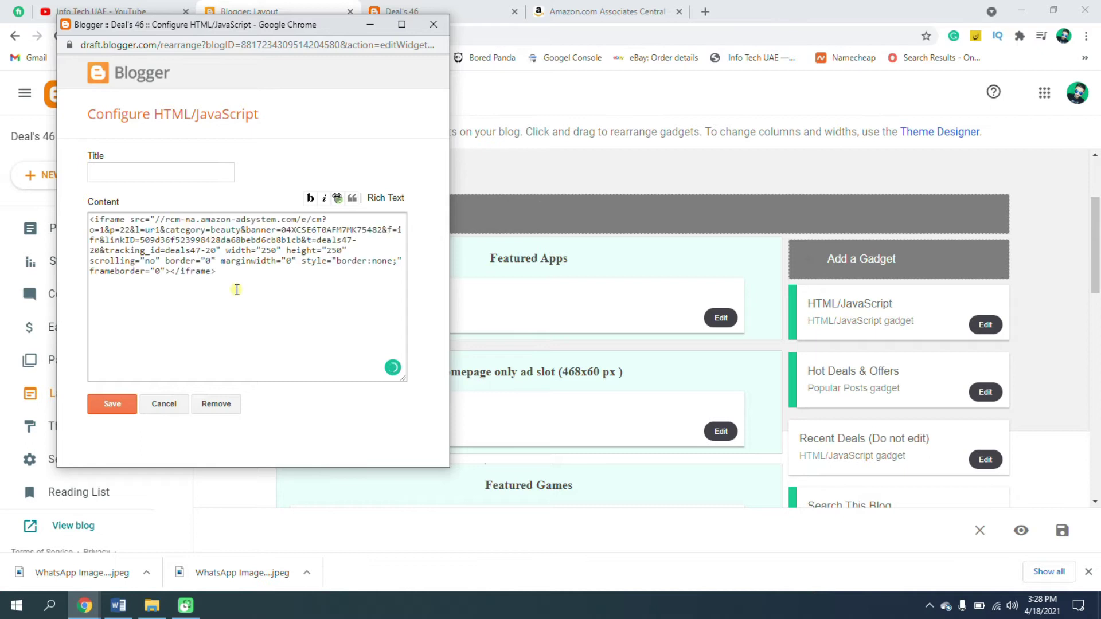
{"action": "left_click", "coordinate": [111, 404]}
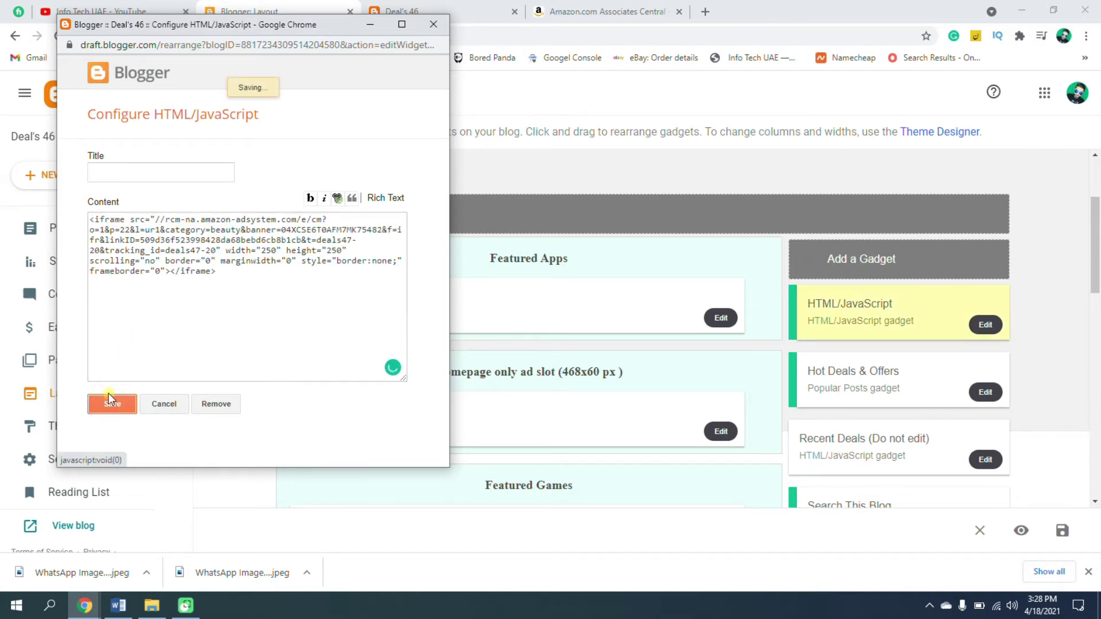
{"action": "left_click", "coordinate": [438, 10]}
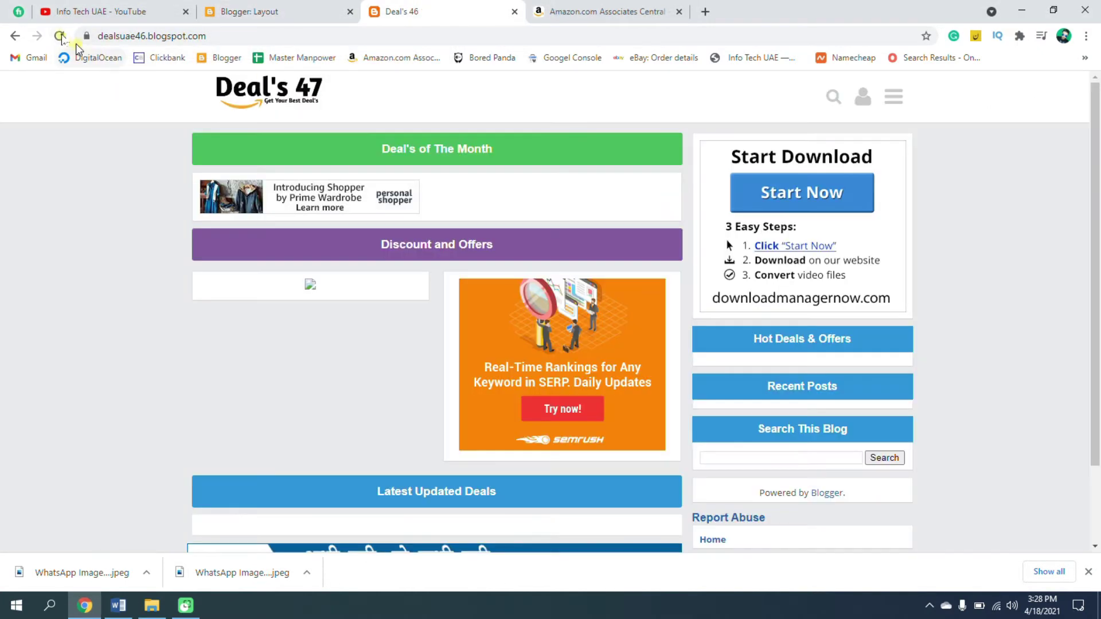
{"action": "left_click", "coordinate": [59, 36]}
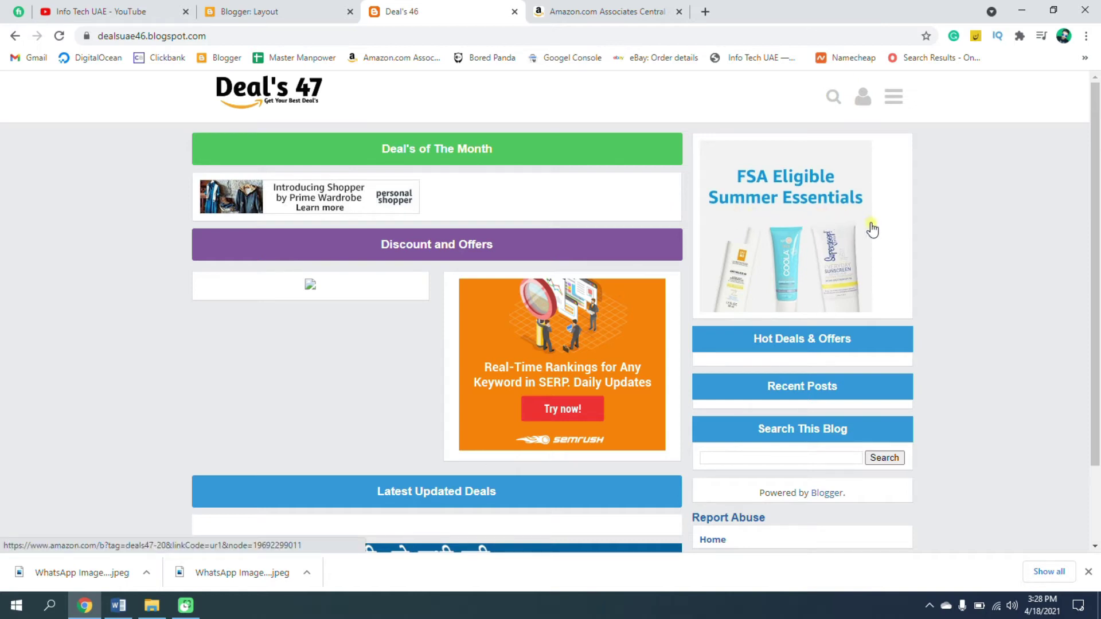
Examine the other Beauty banner sizes and designs offered in Amazon Associates
{"action": "left_click", "coordinate": [608, 11]}
{"action": "scroll", "coordinate": [659, 281], "scroll_direction": "down", "scroll_amount": 8}
{"action": "scroll", "coordinate": [664, 282], "scroll_direction": "down", "scroll_amount": 6}
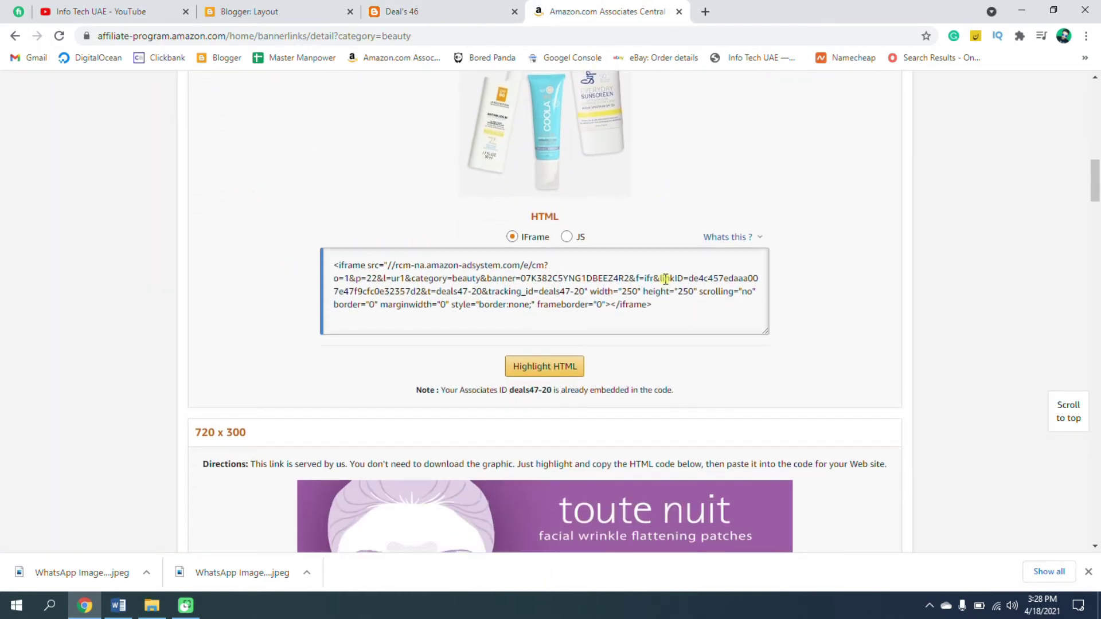
{"action": "scroll", "coordinate": [664, 279], "scroll_direction": "down", "scroll_amount": 10}
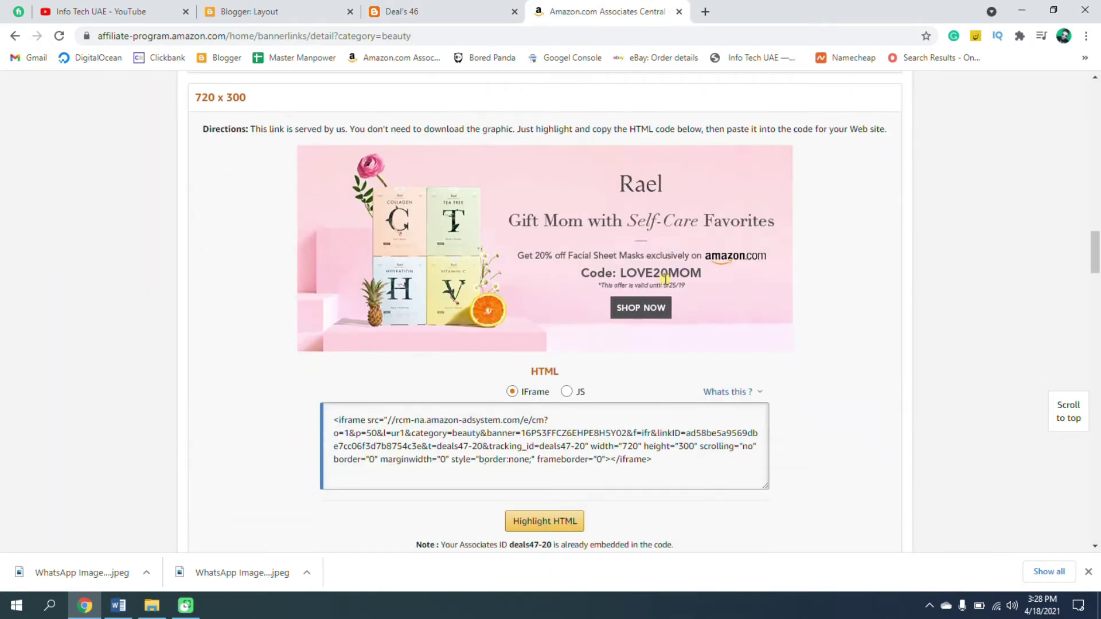
{"action": "scroll", "coordinate": [667, 282], "scroll_direction": "down", "scroll_amount": 2}
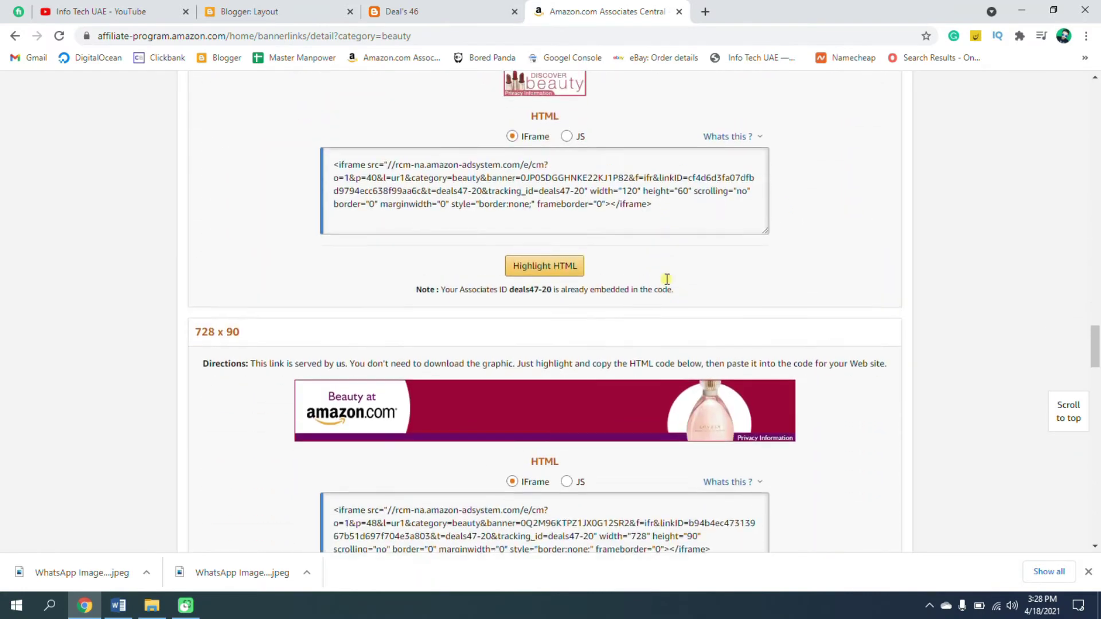
{"action": "scroll", "coordinate": [667, 277], "scroll_direction": "up", "scroll_amount": 8}
{"action": "scroll", "coordinate": [666, 277], "scroll_direction": "down", "scroll_amount": 7}
{"action": "scroll", "coordinate": [666, 278], "scroll_direction": "up", "scroll_amount": 8}
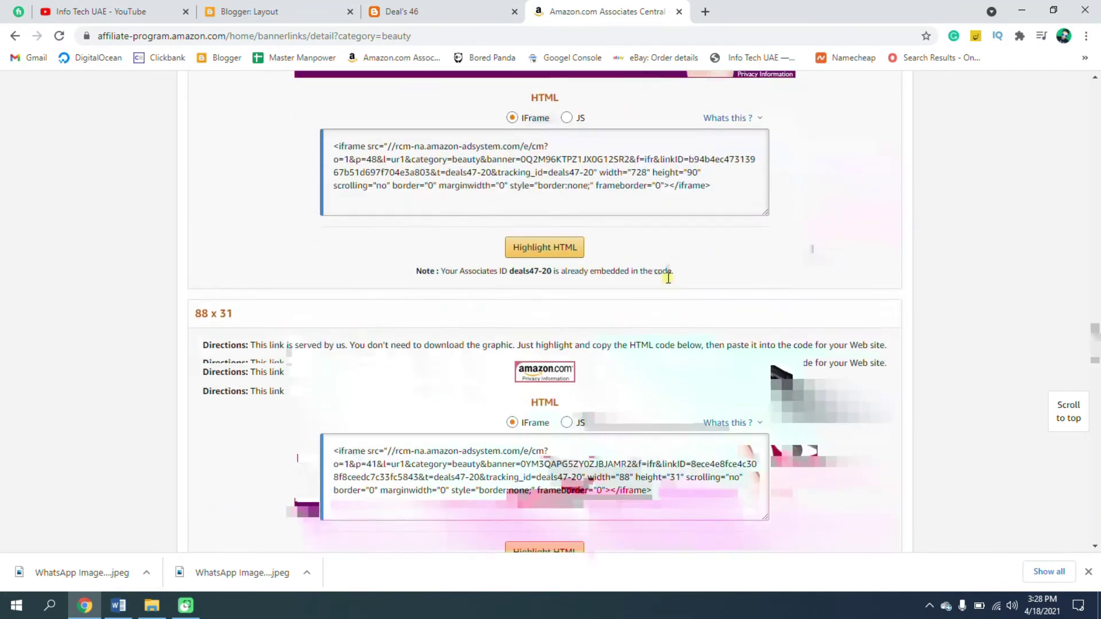
{"action": "scroll", "coordinate": [669, 279], "scroll_direction": "up", "scroll_amount": 10}
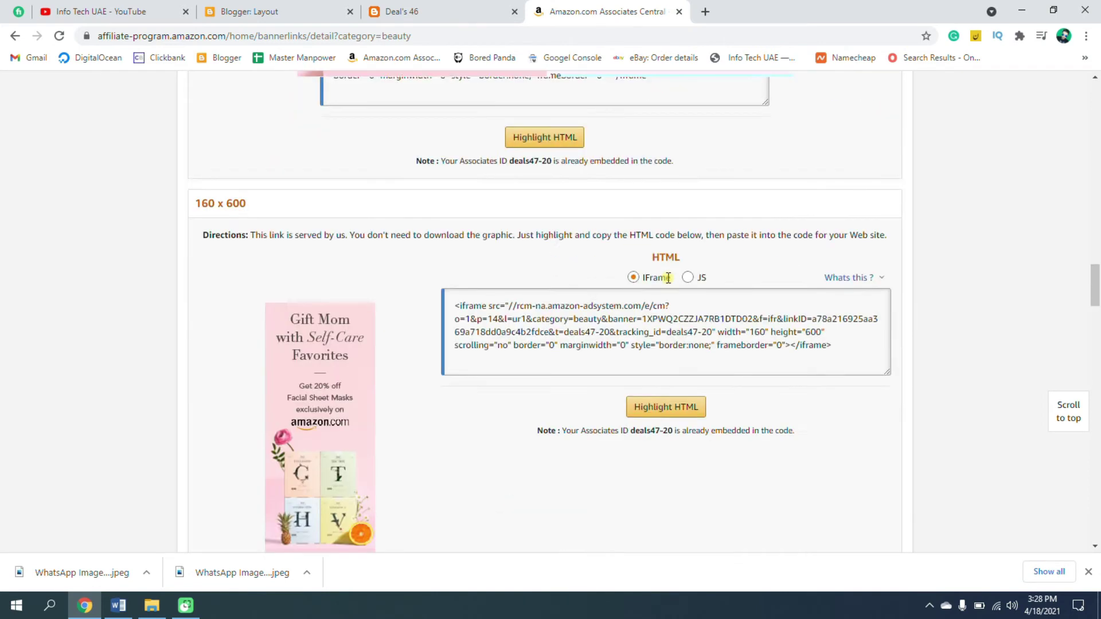
{"action": "scroll", "coordinate": [667, 277], "scroll_direction": "up", "scroll_amount": 8}
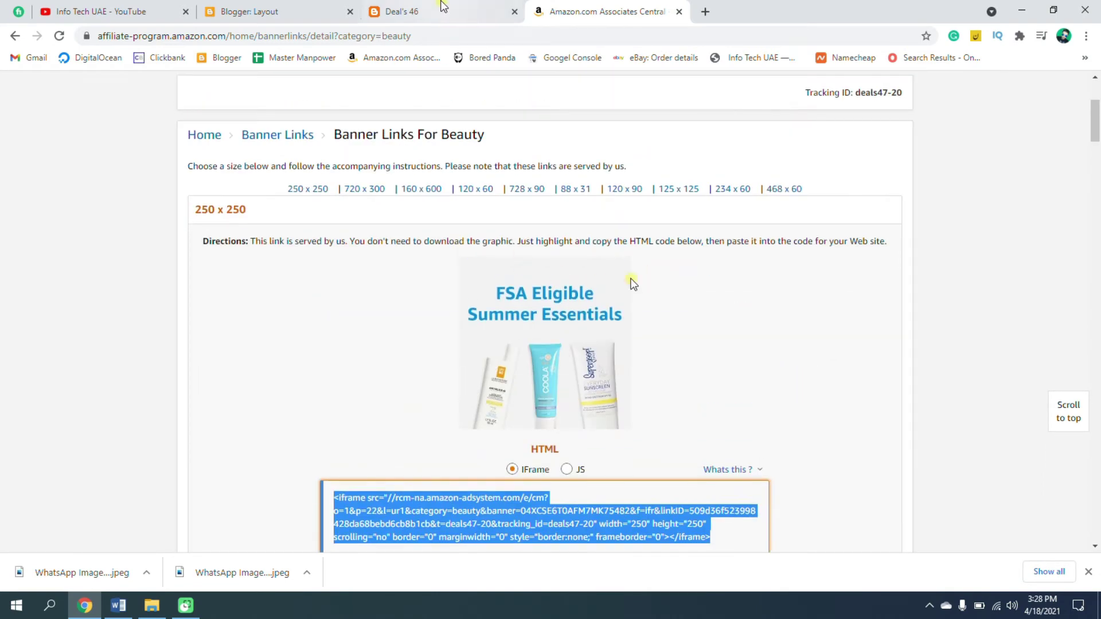
Review the blog homepage's ad areas and the code in the first 300x250 homepage ad slot's gadget
{"action": "key", "text": "ctrl+shift+Tab"}
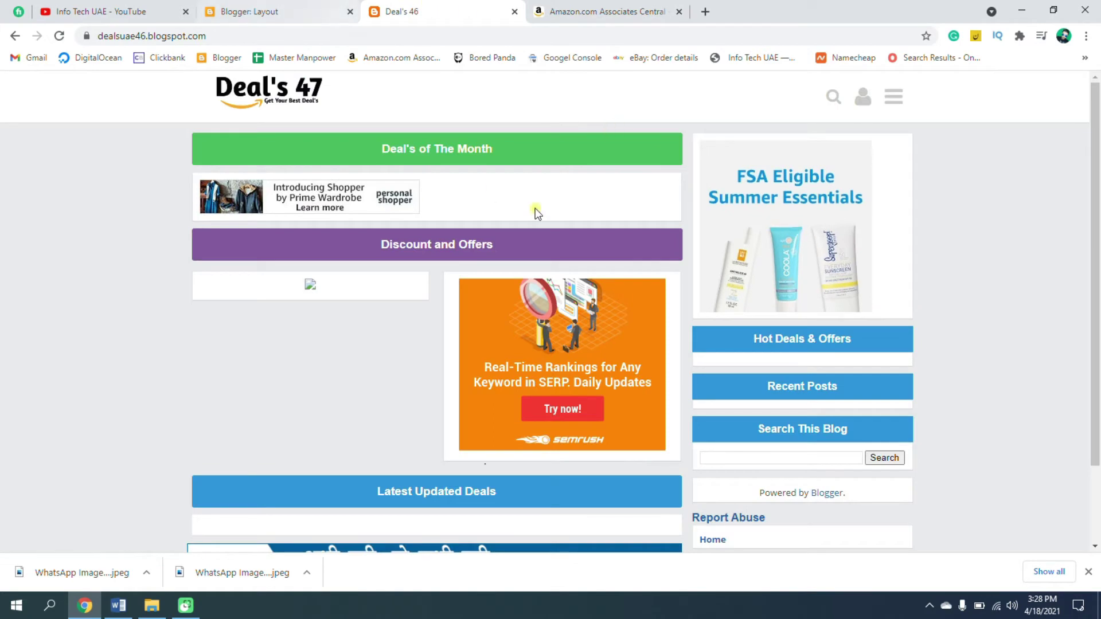
{"action": "scroll", "coordinate": [780, 299], "scroll_direction": "down", "scroll_amount": 2}
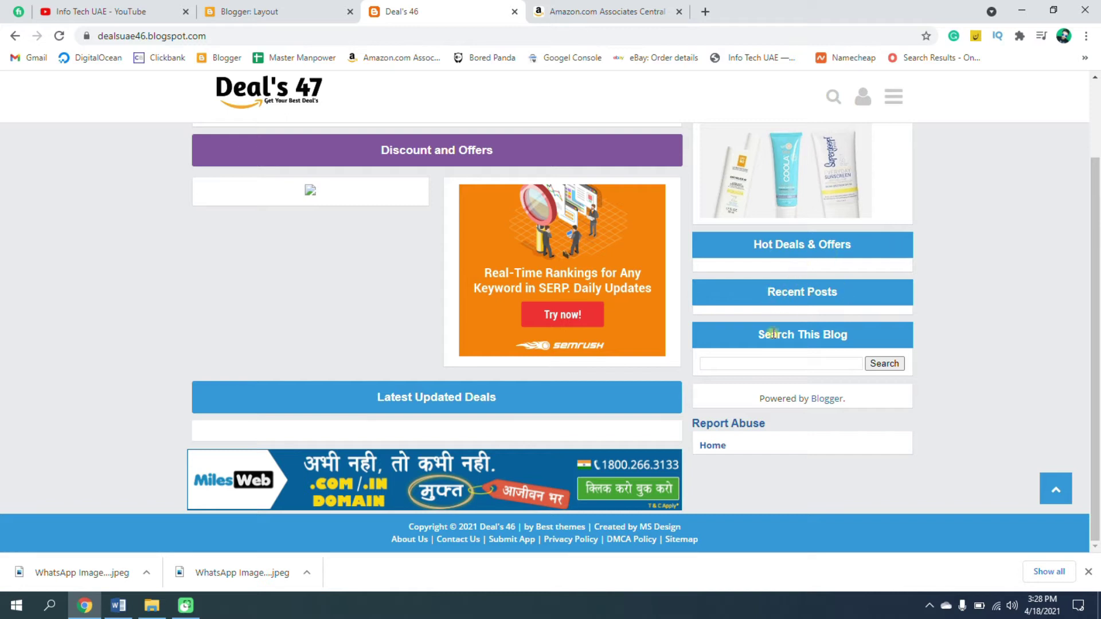
{"action": "scroll", "coordinate": [767, 373], "scroll_direction": "up", "scroll_amount": 1}
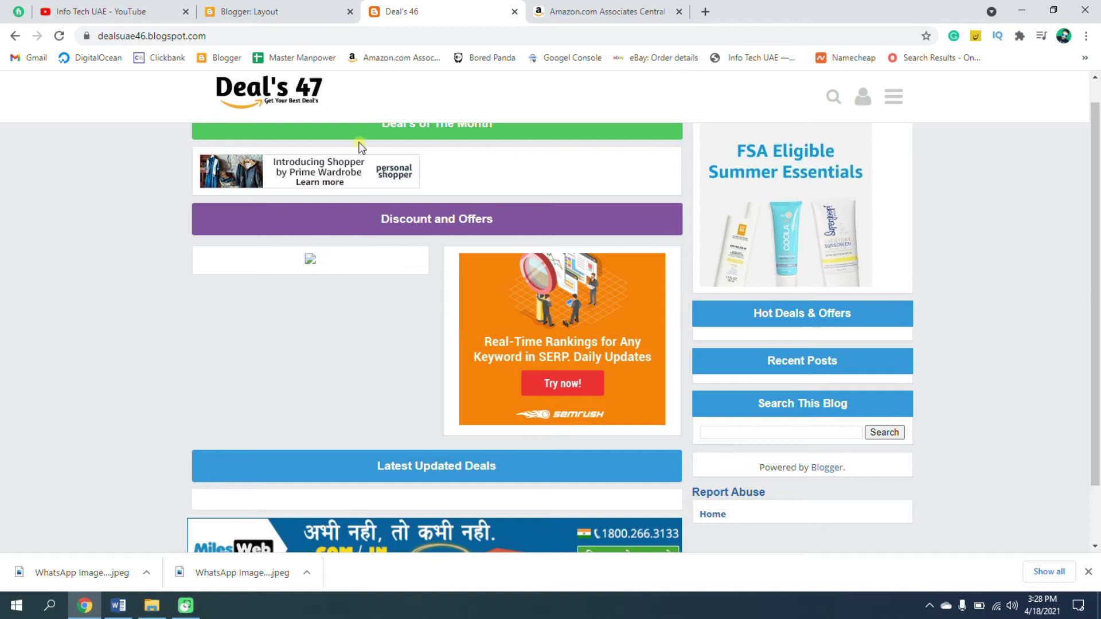
{"action": "left_click", "coordinate": [310, 8]}
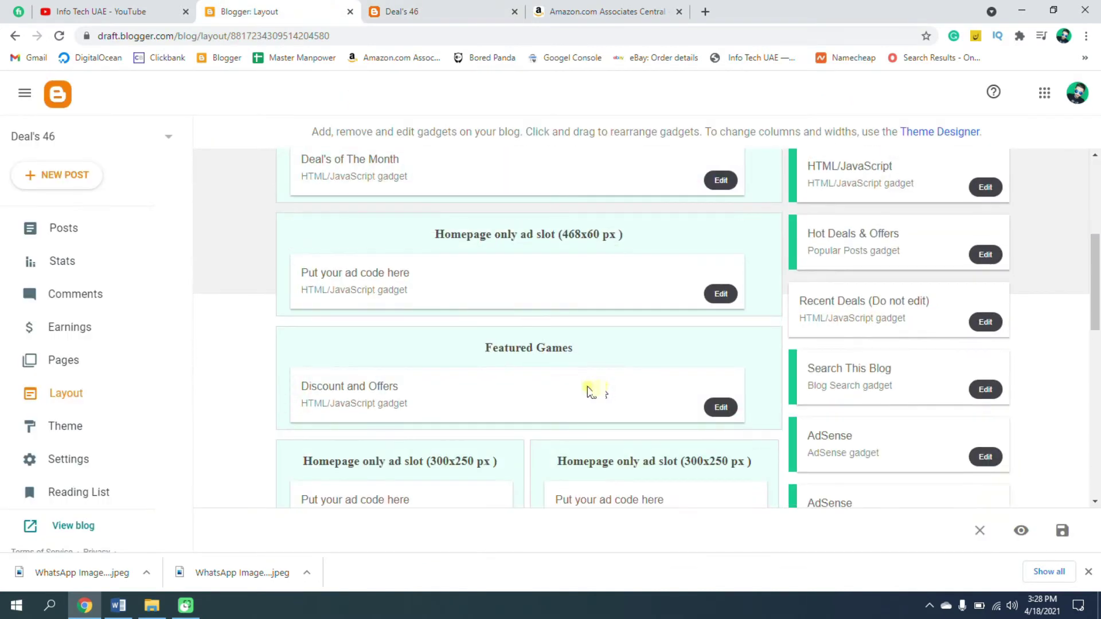
{"action": "scroll", "coordinate": [474, 280], "scroll_direction": "down", "scroll_amount": 3}
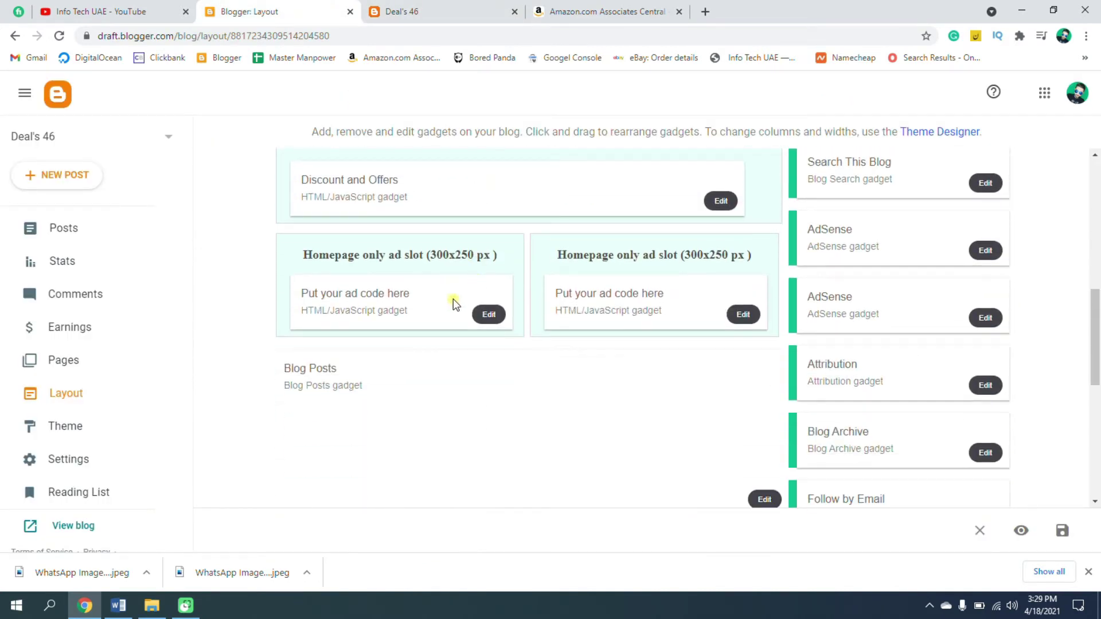
{"action": "left_click", "coordinate": [488, 315]}
{"action": "left_click", "coordinate": [297, 344]}
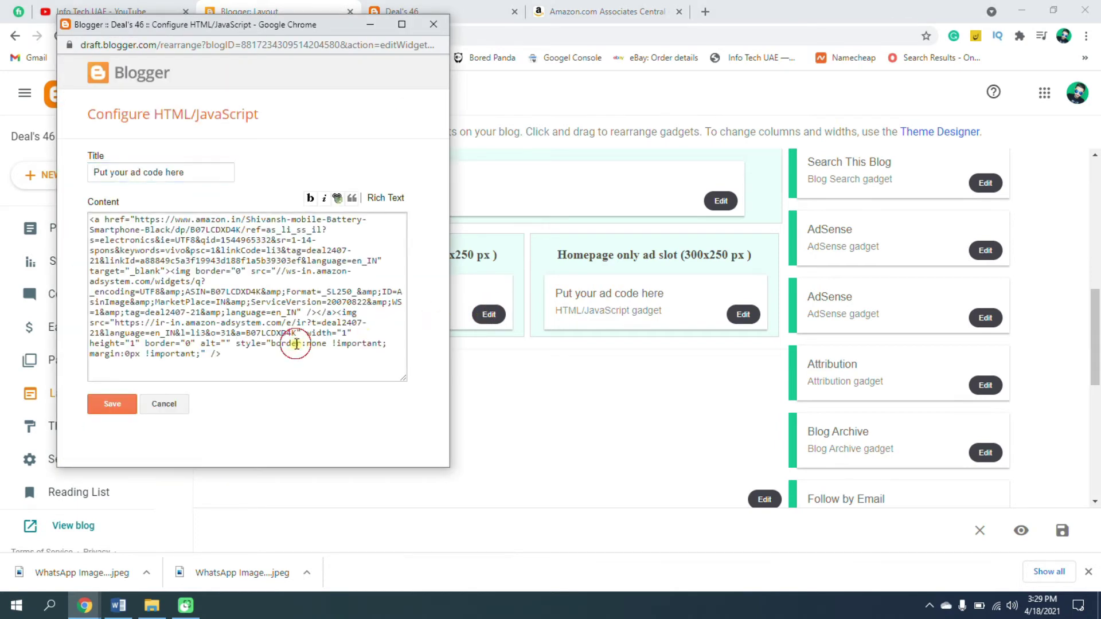
{"action": "left_click", "coordinate": [438, 25]}
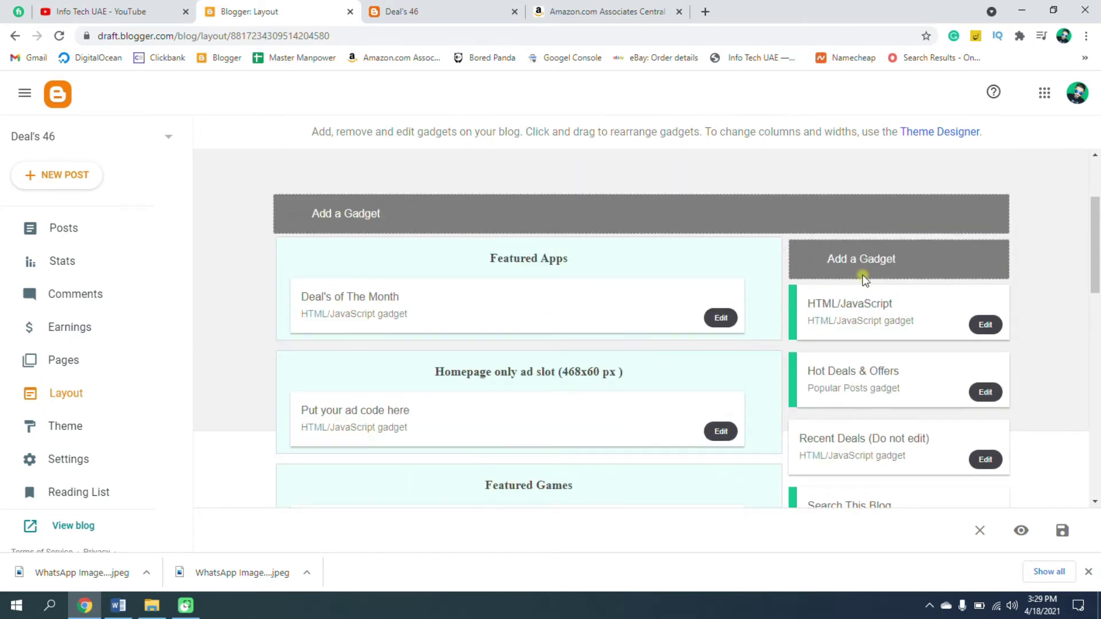
{"action": "left_click", "coordinate": [499, 9]}
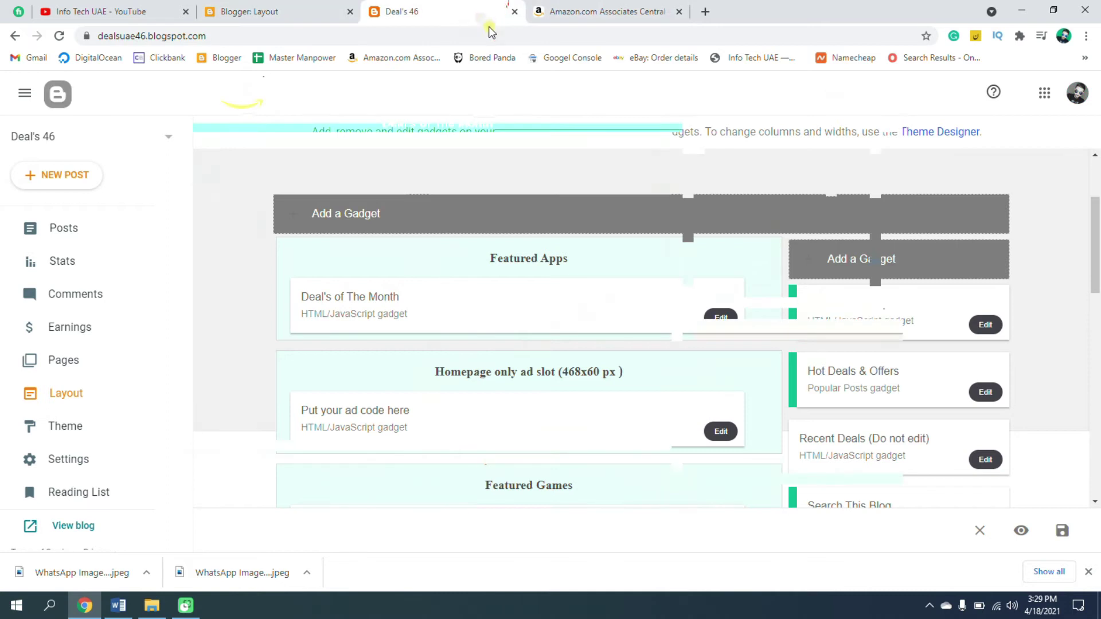
{"action": "scroll", "coordinate": [779, 173], "scroll_direction": "up", "scroll_amount": 1}
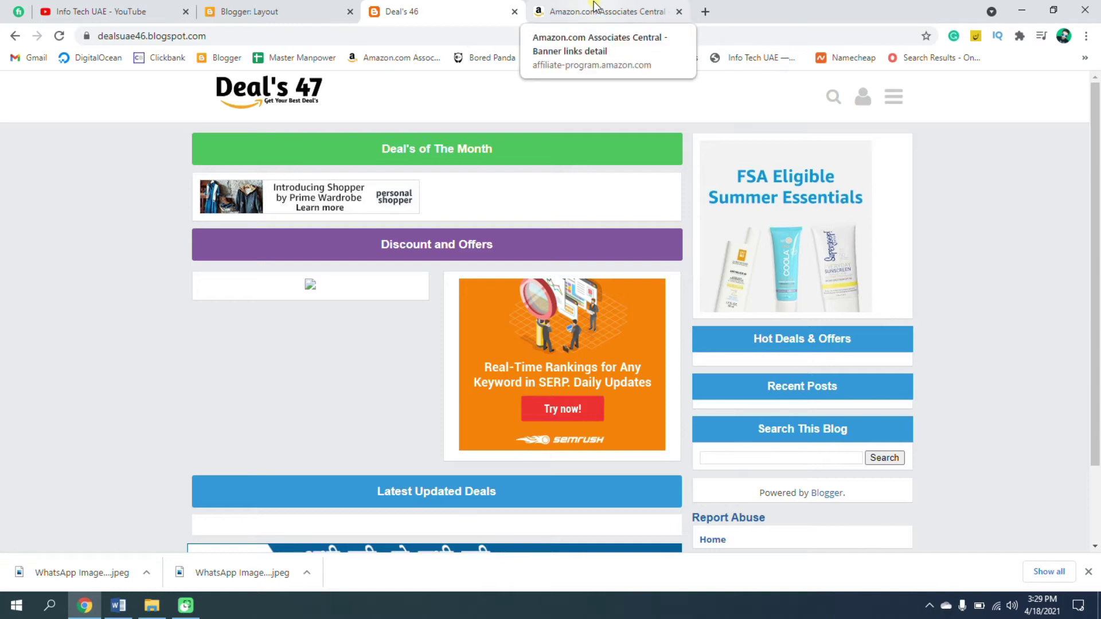
Add an empty HTML/JavaScript gadget to the sidebar in the Blogger layout and save it
{"action": "left_click", "coordinate": [305, 6]}
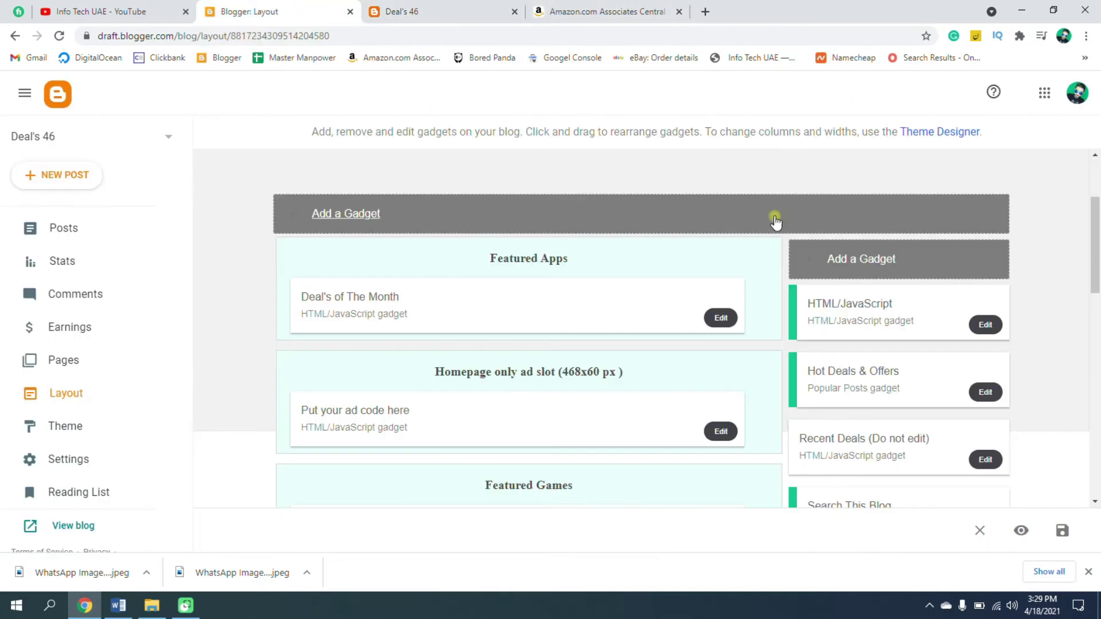
{"action": "left_click", "coordinate": [862, 261]}
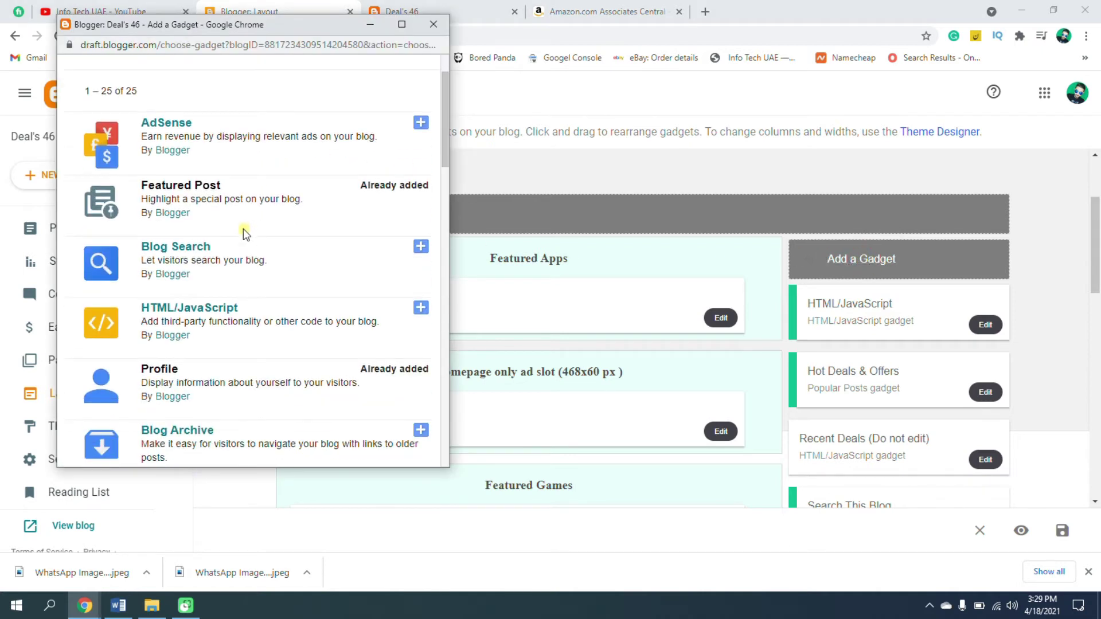
{"action": "left_click", "coordinate": [421, 308]}
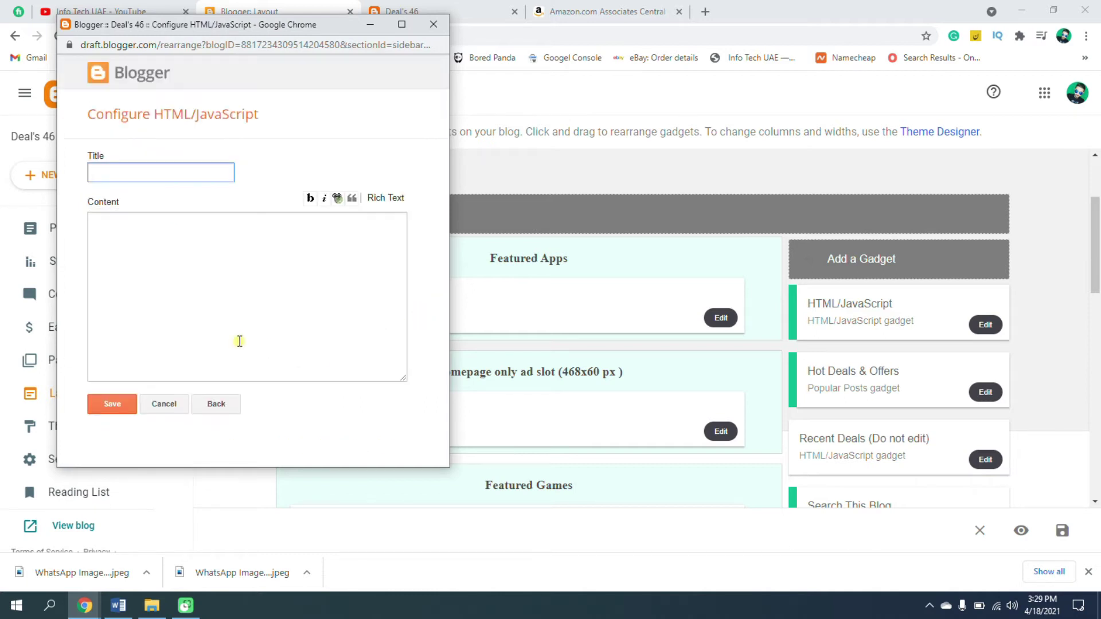
{"action": "left_click", "coordinate": [131, 398]}
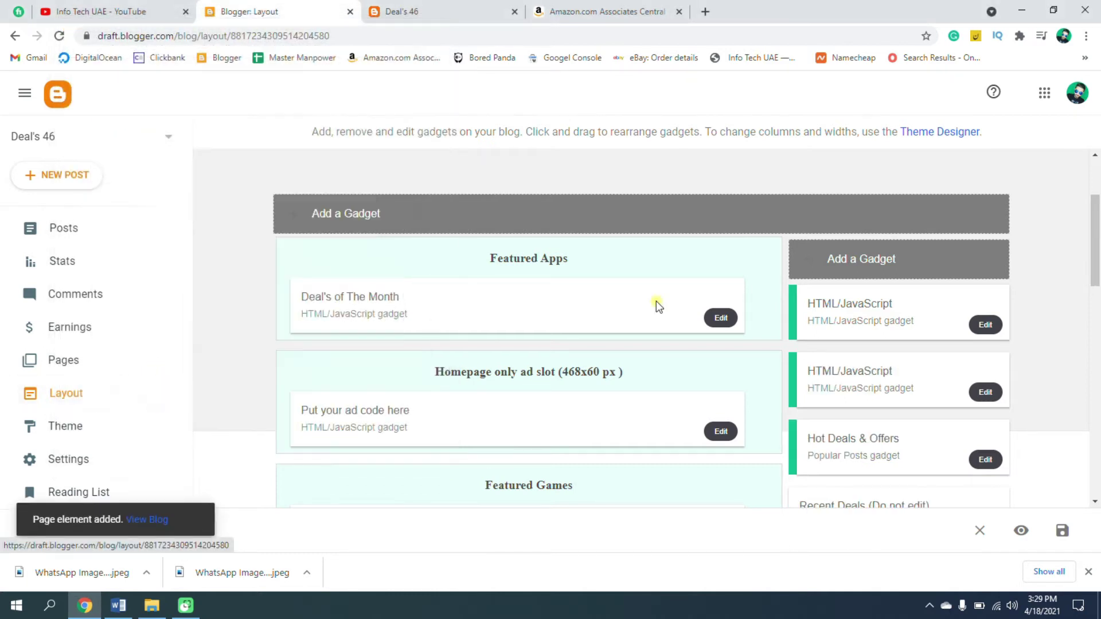
Return to the Amazon Associates home page and open amazon.com in the same tab
{"action": "left_click", "coordinate": [609, 12]}
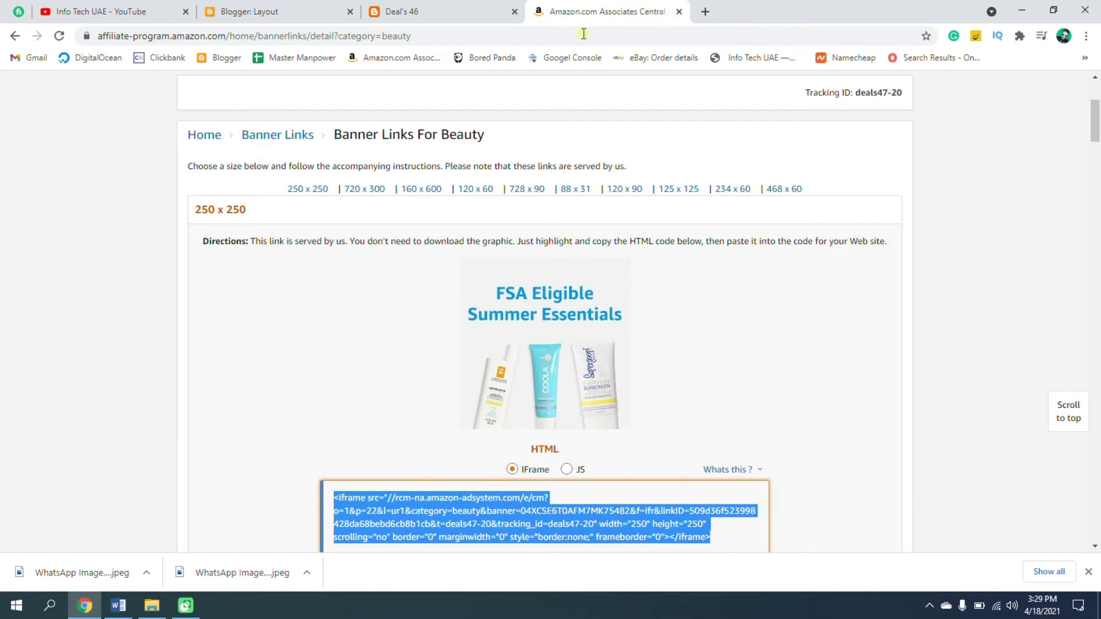
{"action": "scroll", "coordinate": [339, 151], "scroll_direction": "up", "scroll_amount": 4}
{"action": "left_click", "coordinate": [202, 155]}
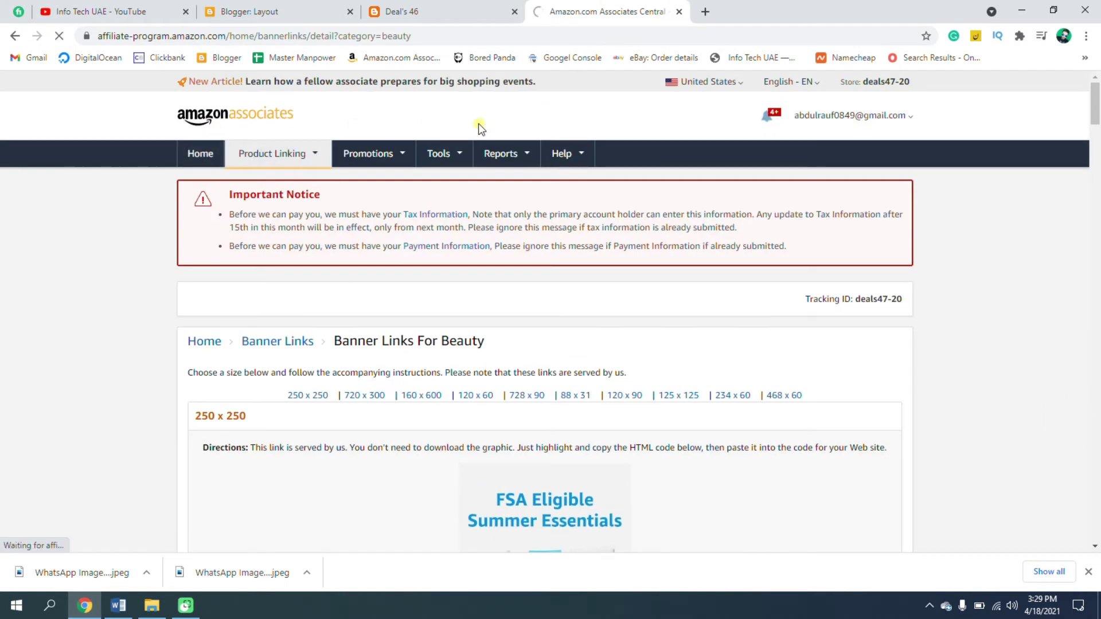
{"action": "left_click", "coordinate": [279, 37]}
{"action": "type", "text": "amazon.ae"}
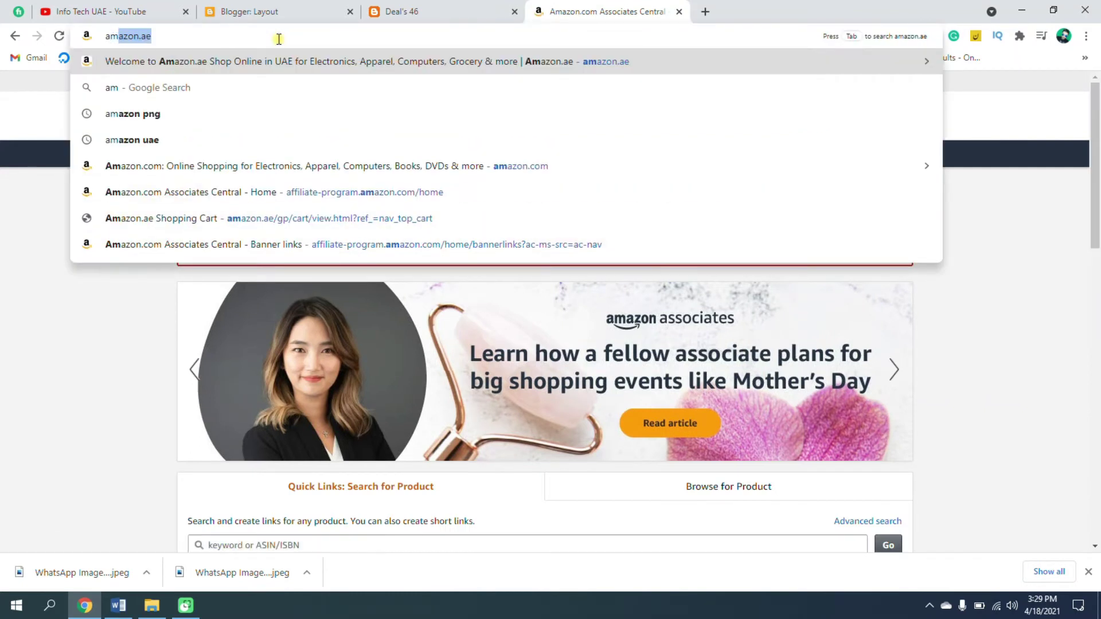
{"action": "key", "text": "Right"}
{"action": "key", "text": "BackSpace"}
{"action": "key", "text": "BackSpace"}
{"action": "type", "text": "com"}
{"action": "key", "text": "Return"}
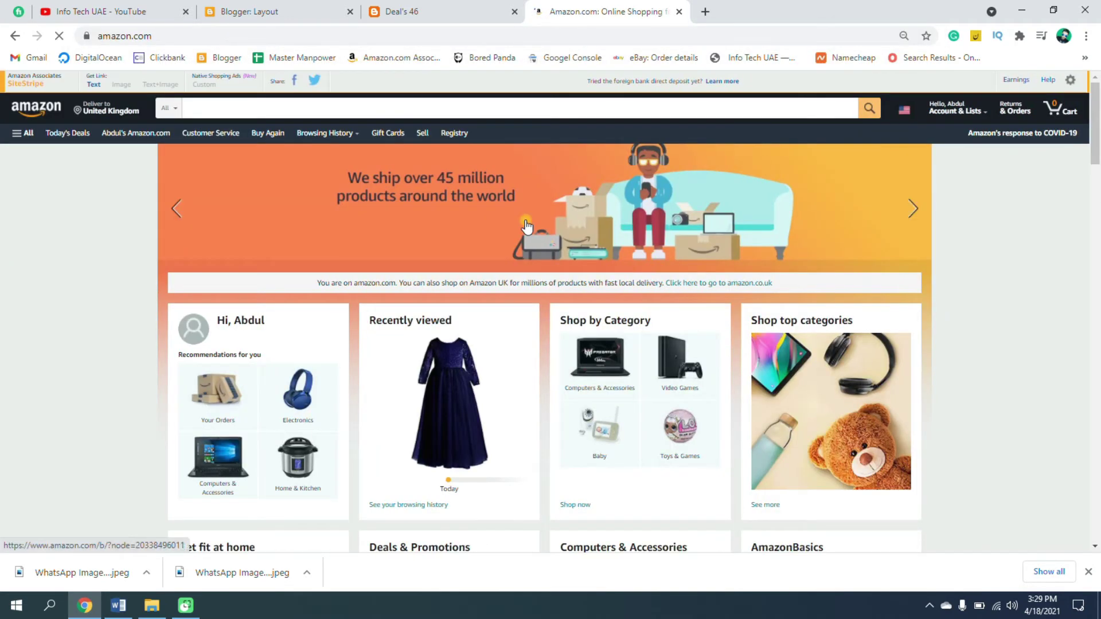
Open the Fusion5 14.1inch laptop from the related items and copy its generated Text+Image affiliate link code
{"action": "scroll", "coordinate": [624, 230], "scroll_direction": "down", "scroll_amount": 2}
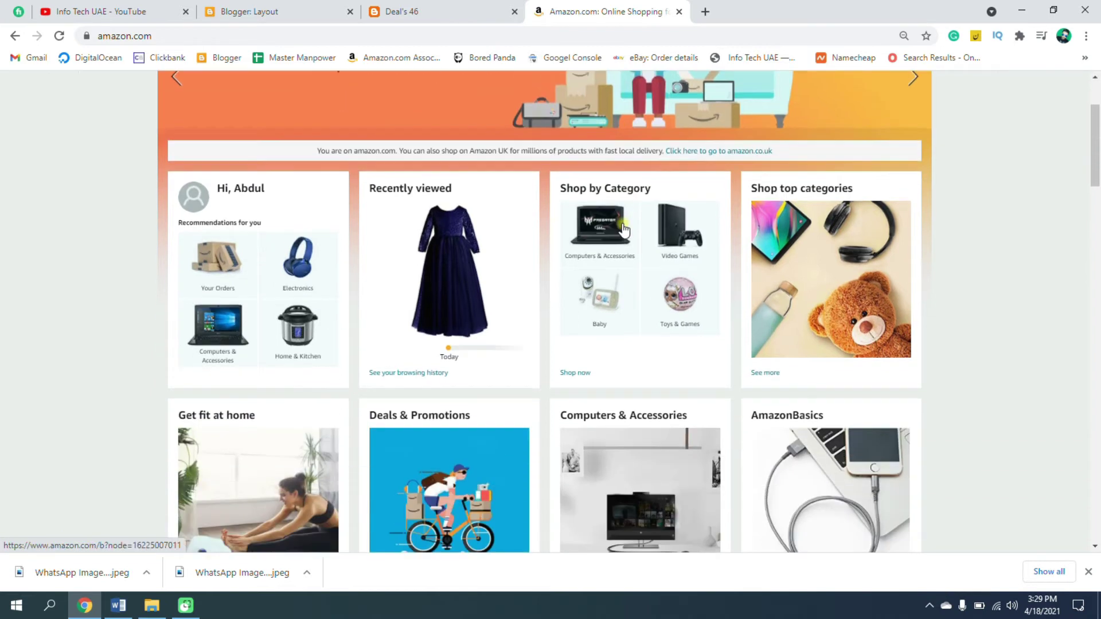
{"action": "scroll", "coordinate": [625, 229], "scroll_direction": "down", "scroll_amount": 9}
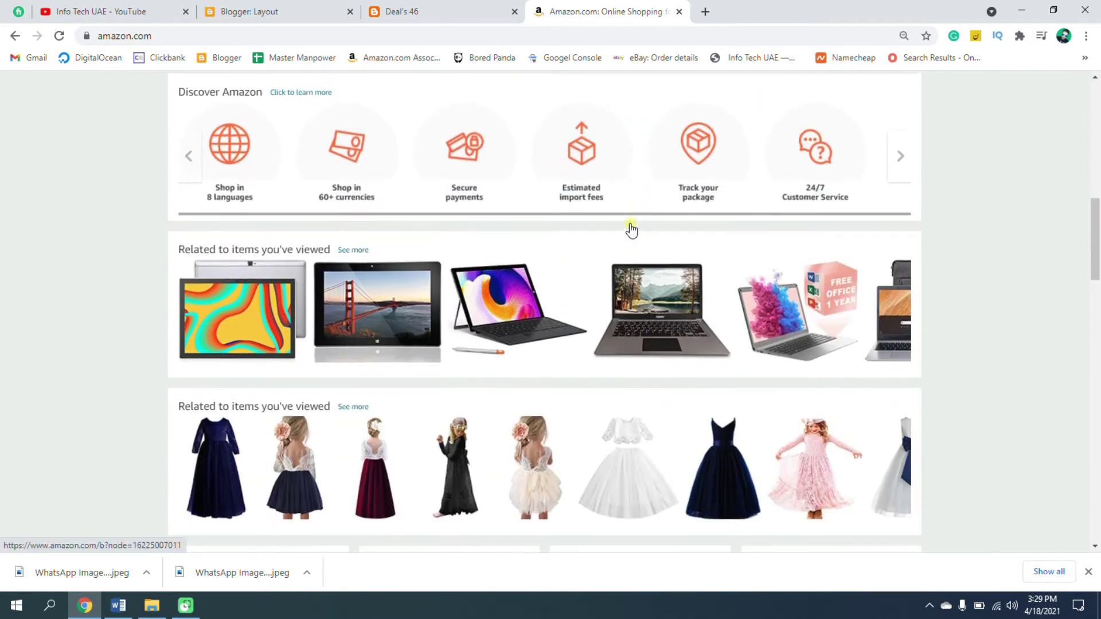
{"action": "scroll", "coordinate": [631, 230], "scroll_direction": "down", "scroll_amount": 1}
{"action": "left_click", "coordinate": [656, 243]}
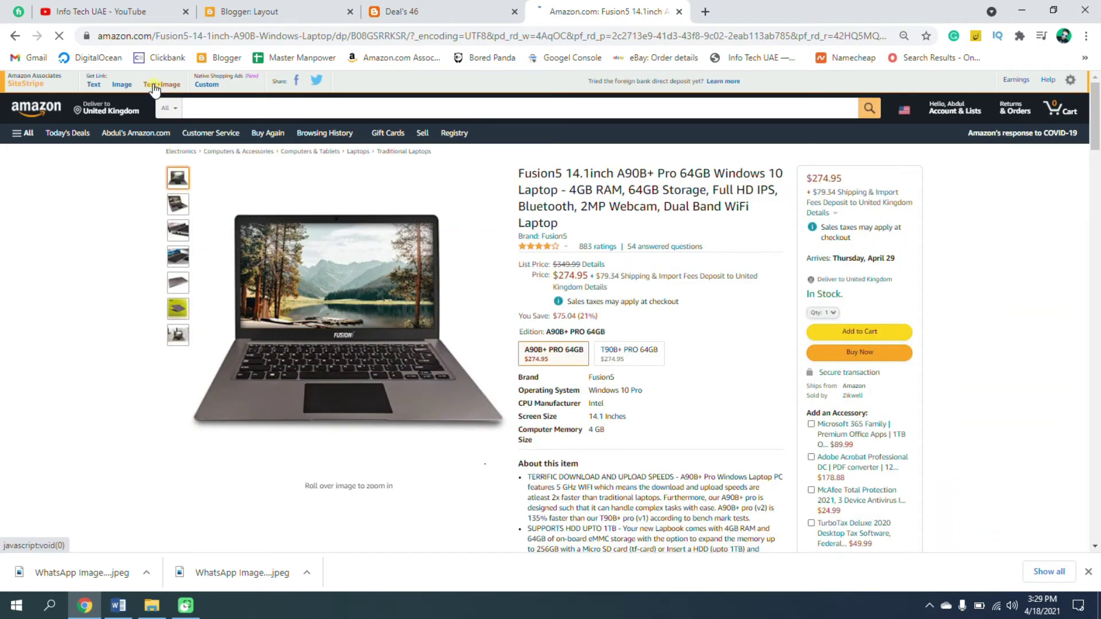
{"action": "left_click", "coordinate": [165, 87]}
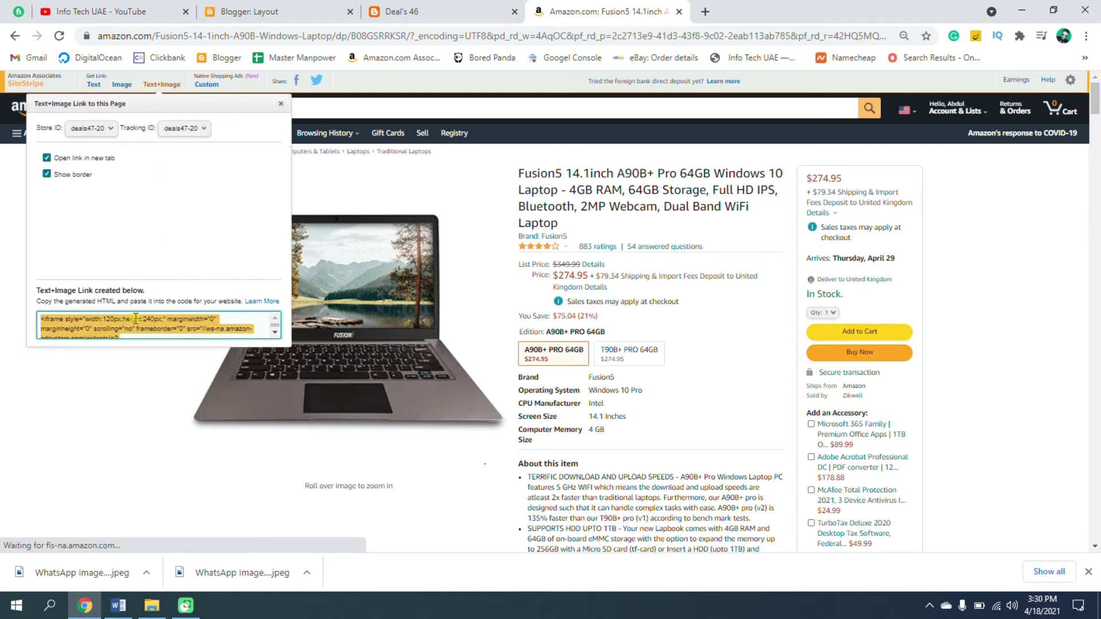
{"action": "scroll", "coordinate": [135, 319], "scroll_direction": "up", "scroll_amount": 3}
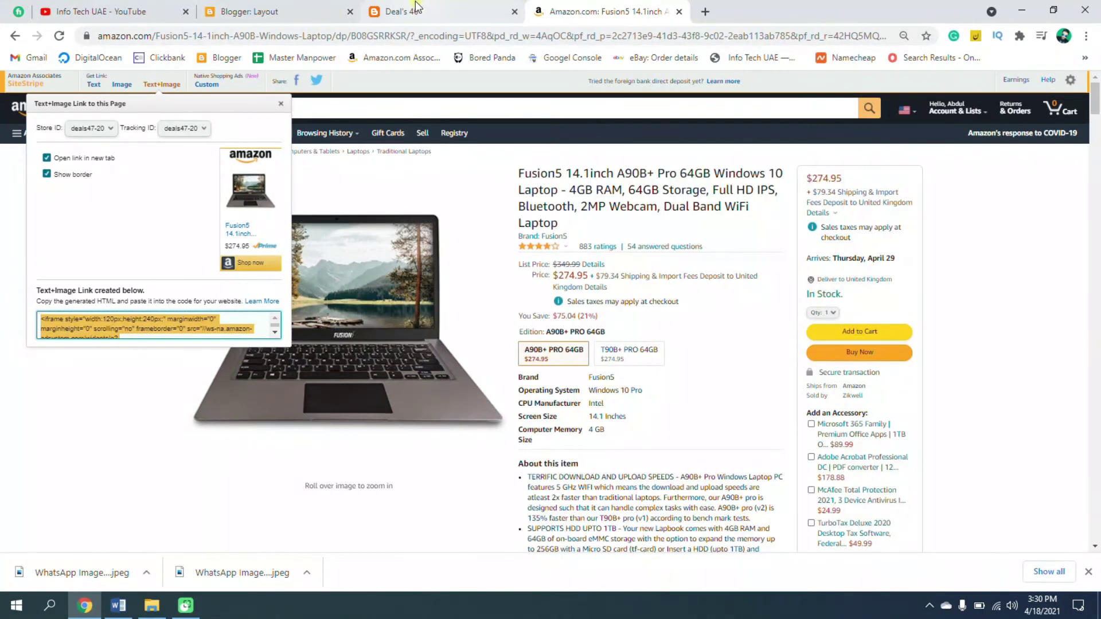
Paste the Fusion5 link code into the empty sidebar HTML/JavaScript gadget in Blogger, save it and reload the blog page
{"action": "left_click", "coordinate": [275, 11]}
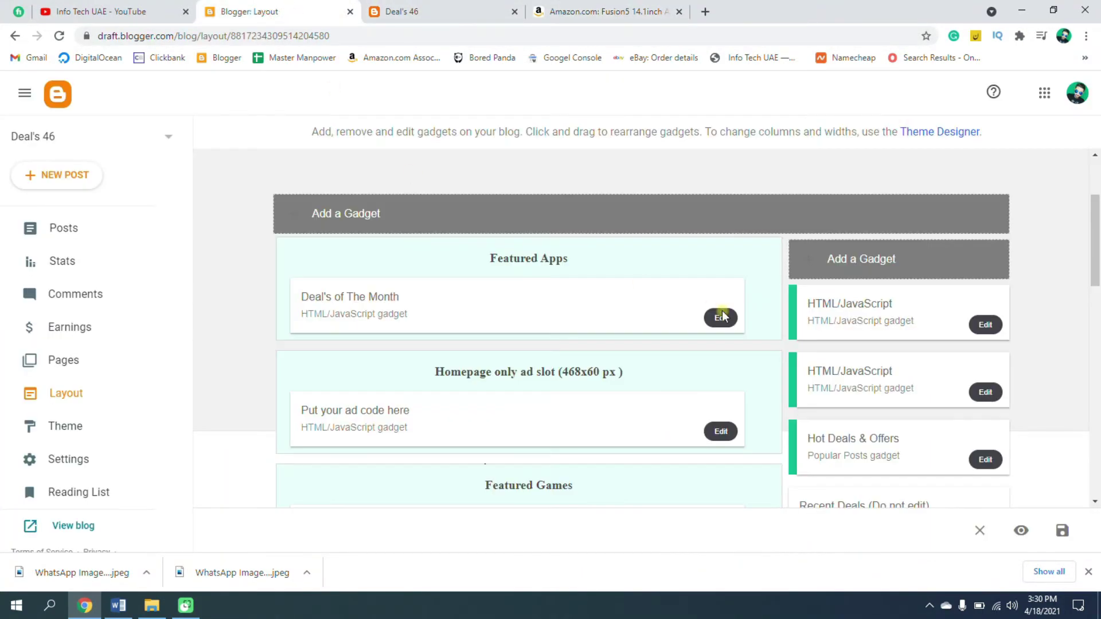
{"action": "left_click", "coordinate": [985, 325]}
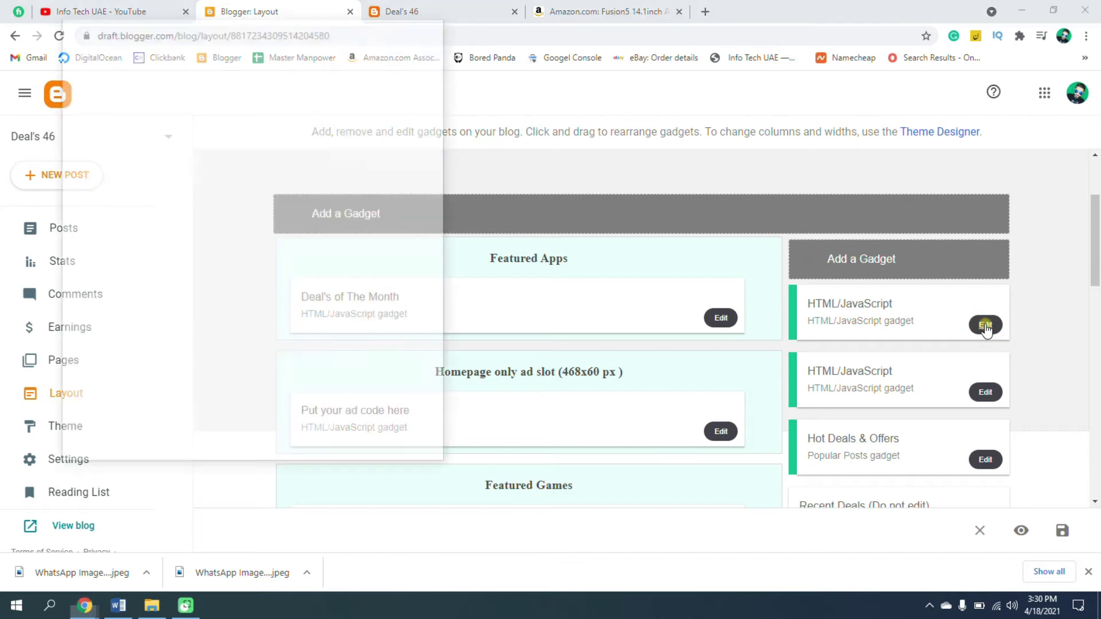
{"action": "left_click", "coordinate": [177, 273]}
{"action": "type", "text": "<iframe style=\"width:120px;height:240px;\" marginwidth=\"0\" marginheight=\"0\" scrolling=\"no\" frameborder=\"0\" src=\"//ws-na.amazon-adsystem.com/widgets/q?ServiceVersion=20070822&OneJS=1&Operation=GetAdHtml&MarketPlace=US&source=ss&ref=as_ss_li_til&ad_type=product_link&tracking_id=deals47-20&language=en_US&marketplace=amazon&region=US&placement=B08GSRRKSR&asins=B08GSRRKSR&linkId=45f1a1c4f9a53d436b1177ba6d728abe&show_border=true&link_opens_in_new_window=true\"></iframe>"}
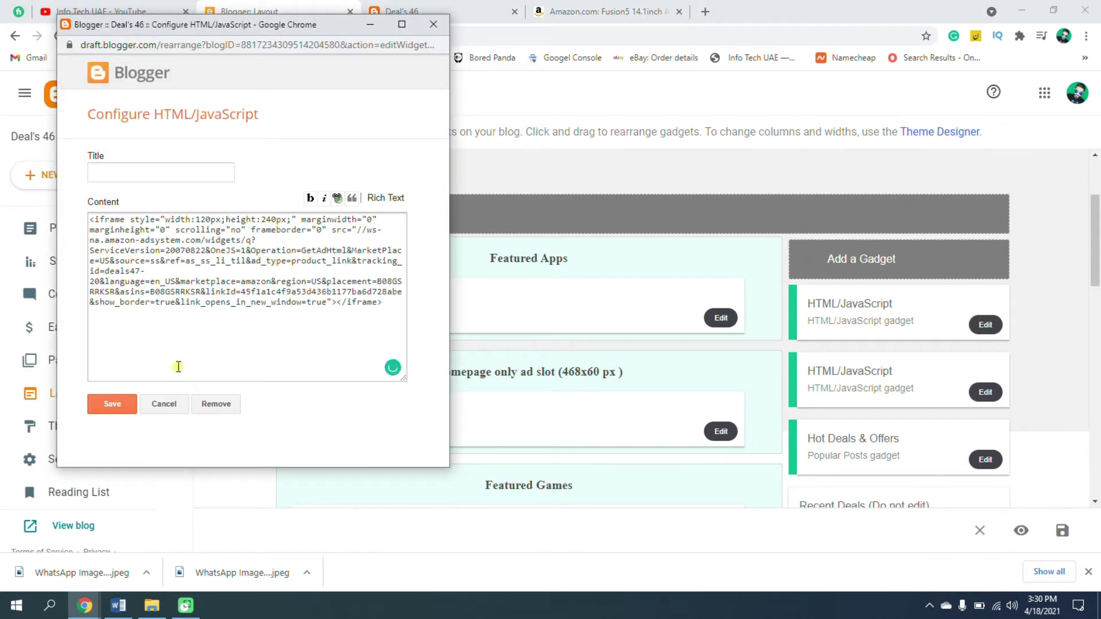
{"action": "left_click", "coordinate": [119, 405]}
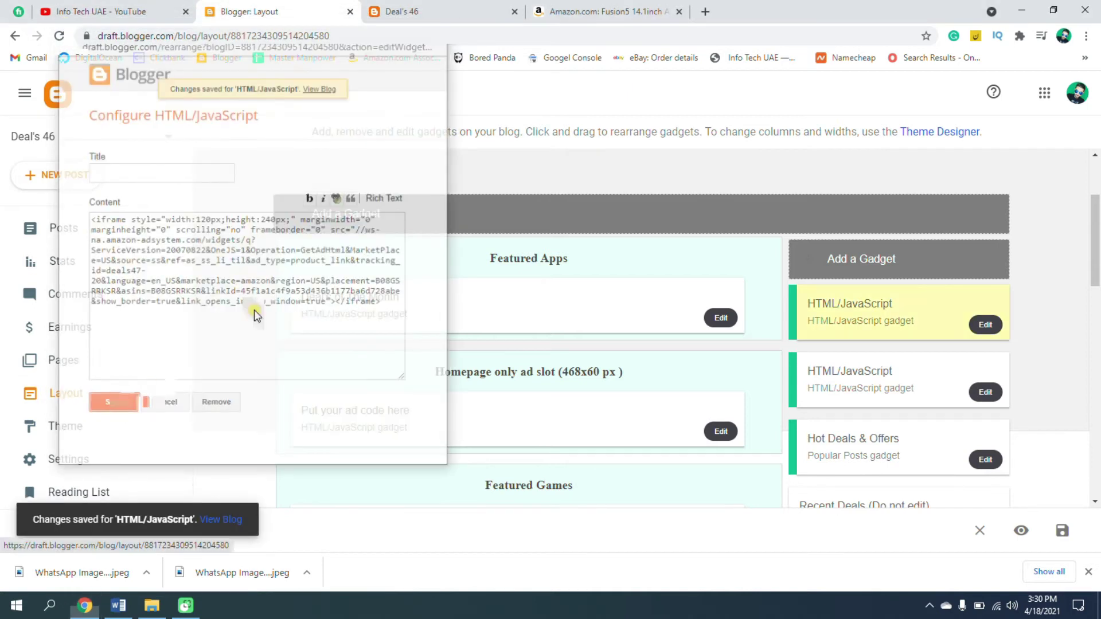
{"action": "left_click", "coordinate": [445, 7]}
{"action": "left_click", "coordinate": [59, 35]}
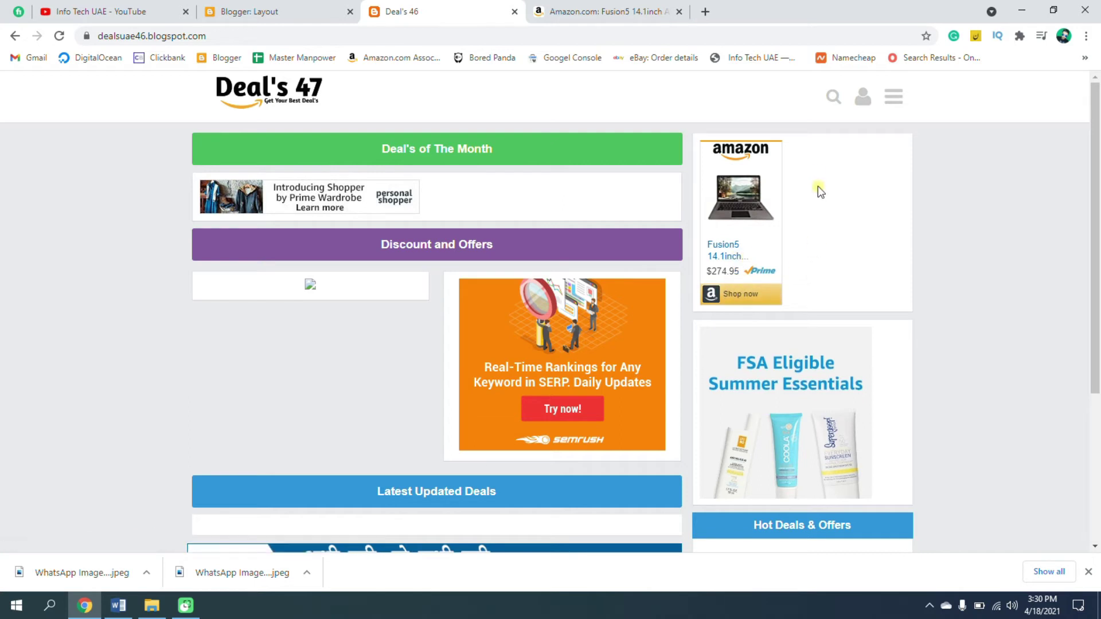
Open the sponsored Packard Bell CloudBook 14.1" laptop on Amazon and copy its generated Text+Image affiliate link code
{"action": "left_click", "coordinate": [573, 12]}
{"action": "scroll", "coordinate": [488, 344], "scroll_direction": "down", "scroll_amount": 3}
{"action": "scroll", "coordinate": [497, 338], "scroll_direction": "down", "scroll_amount": 6}
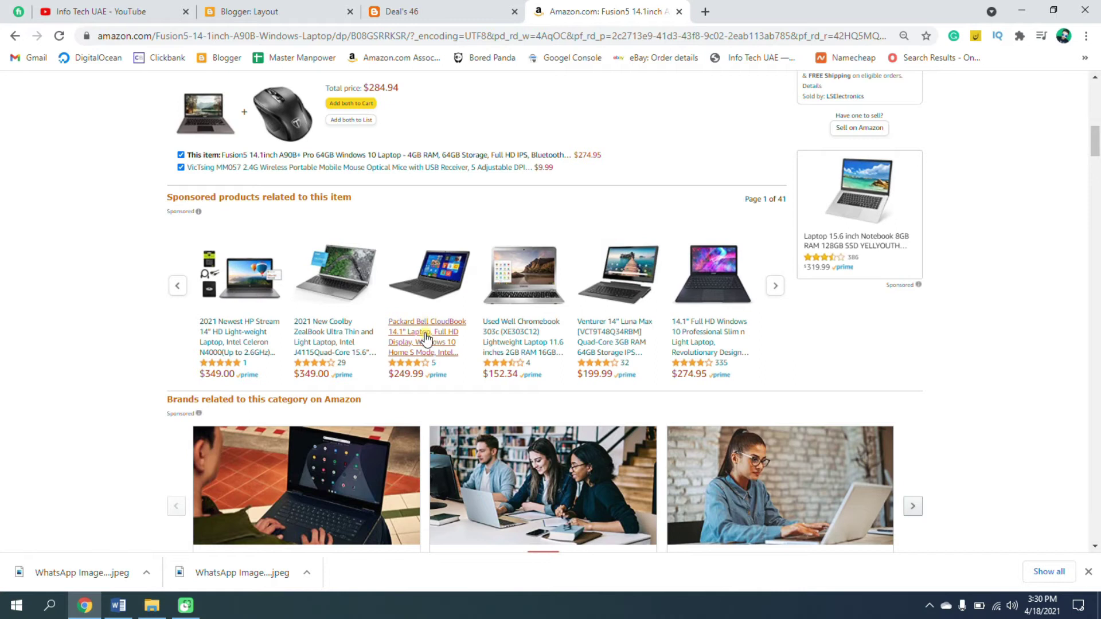
{"action": "left_click", "coordinate": [424, 282]}
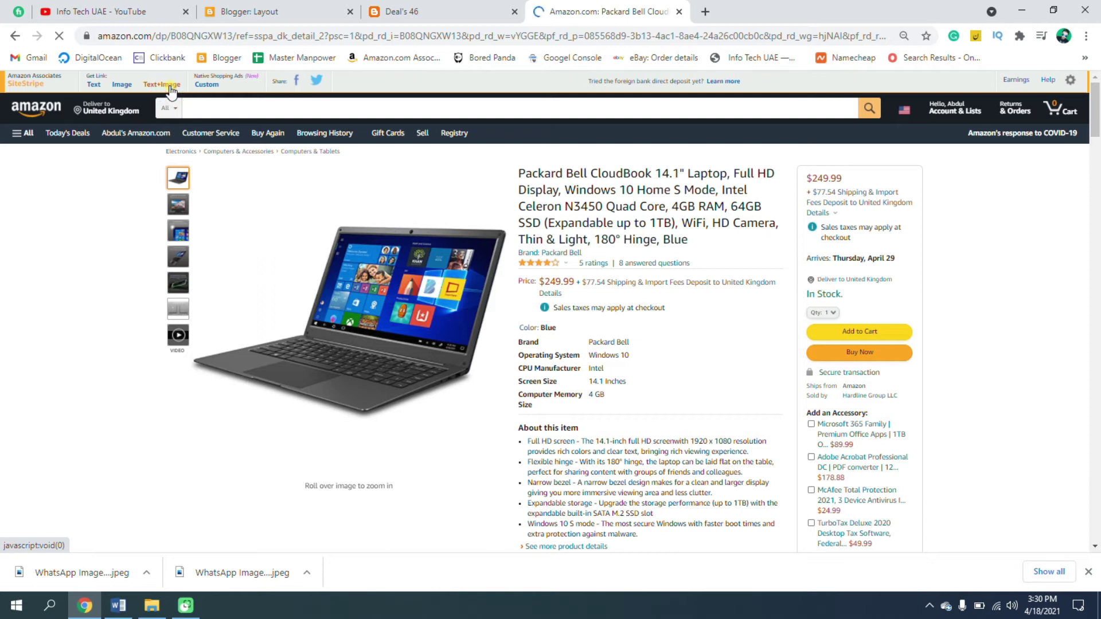
{"action": "left_click", "coordinate": [170, 86]}
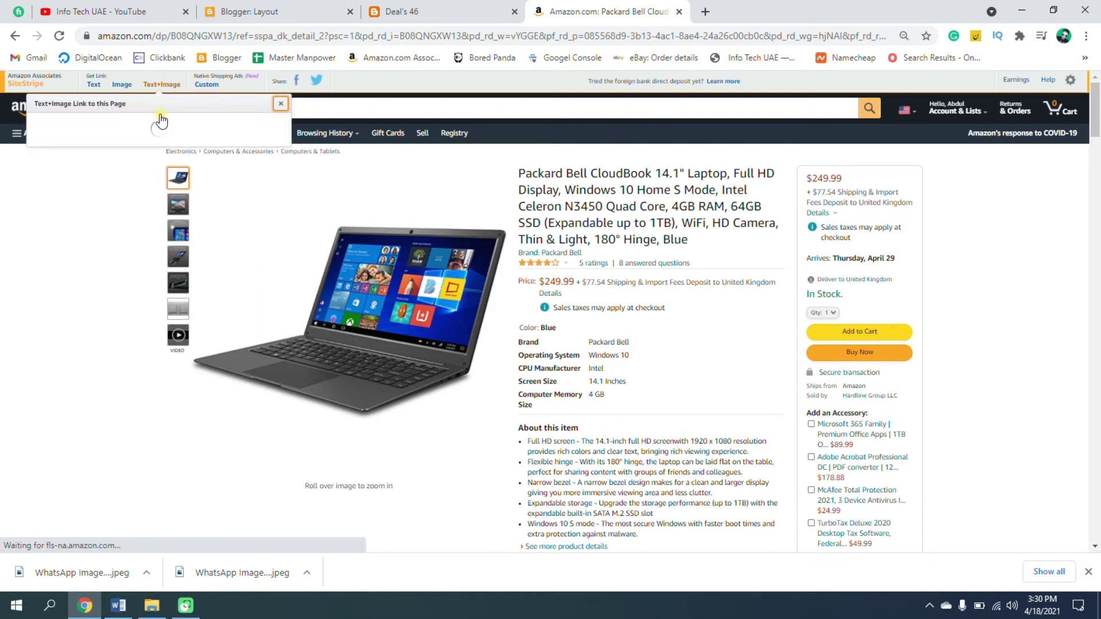
{"action": "scroll", "coordinate": [171, 239], "scroll_direction": "down", "scroll_amount": 1}
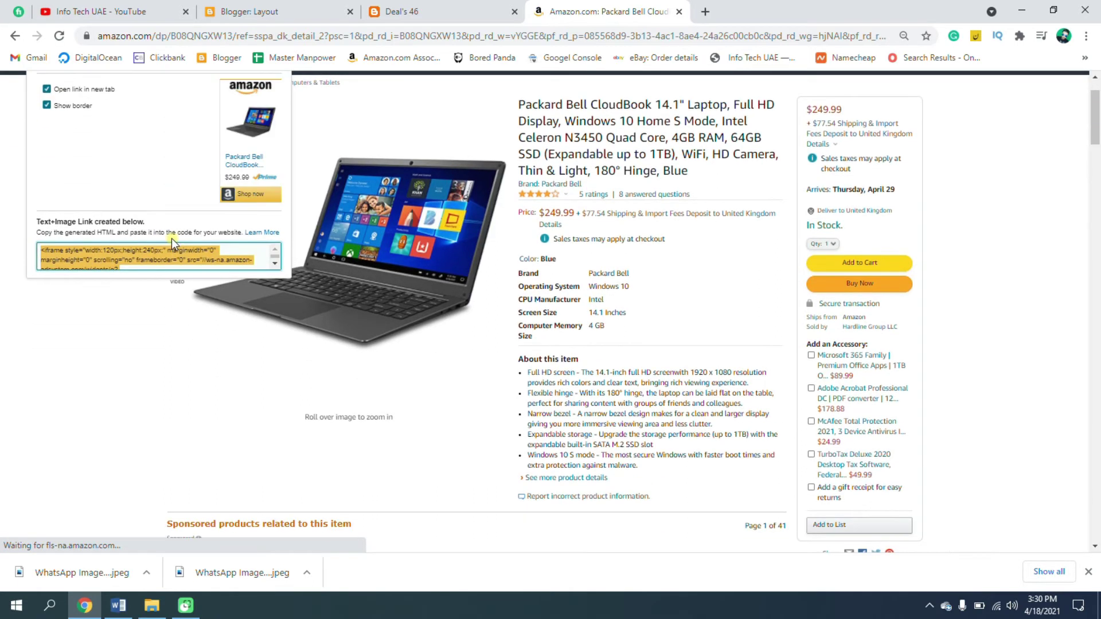
Append the Packard Bell link code after the Fusion5 code in the first sidebar HTML/JavaScript gadget in Blogger and save it
{"action": "left_click", "coordinate": [281, 12]}
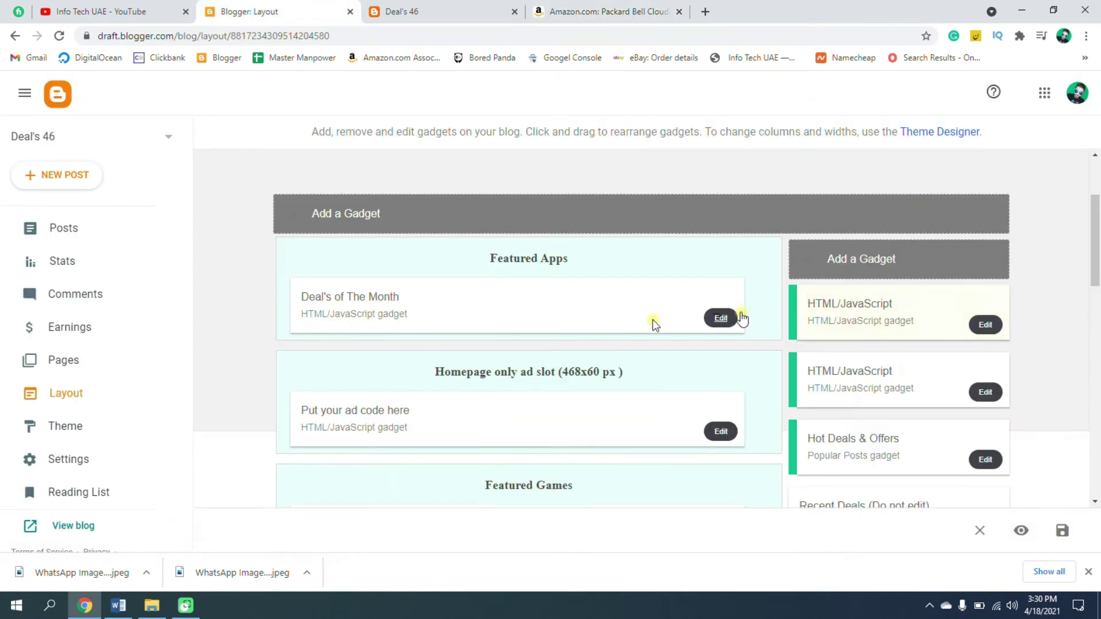
{"action": "left_click", "coordinate": [985, 326]}
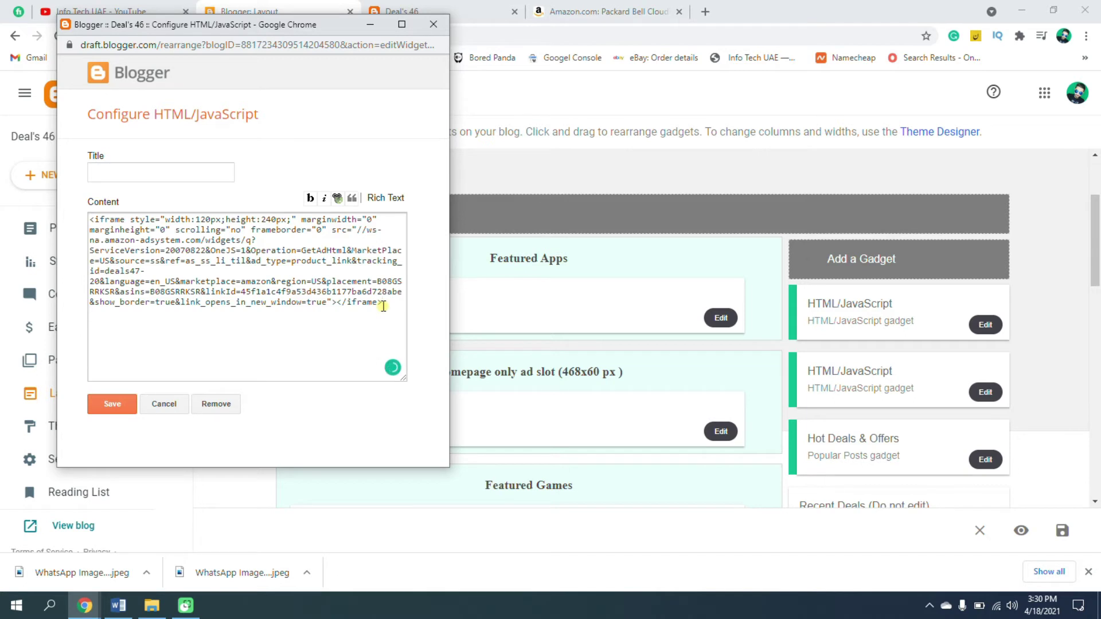
{"action": "left_click", "coordinate": [383, 306]}
{"action": "type", "text": "<iframe style=\"width:120px;height:240px;\" marginwidth=\"0\" marginheight=\"0\" scrolling=\"no\" frameborder=\"0\" src=\"//ws-na.amazon-adsystem.com/widgets/q?ServiceVersion=20070822&OneJS=1&Operation=GetAdHtml&MarketPlace=US&source=ss&ref=as_ss_li_til&ad_type=product_link&tracking_id=deals47-20&language=en_US&marketplace=amazon&region=US&placement=B08QNGXW13&asins=B08QNGXW13&linkId=89b9c8f4db87e0f09c297d98a8da8c31&show_border=true&link_opens_in_new_window=true\"></iframe>"}
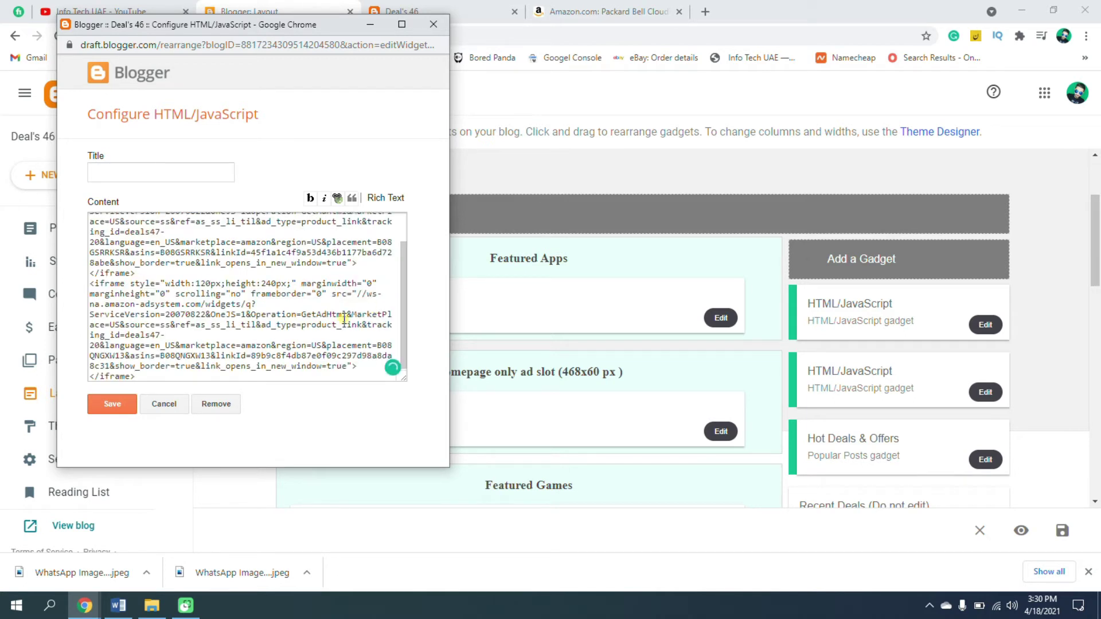
{"action": "left_click", "coordinate": [113, 404]}
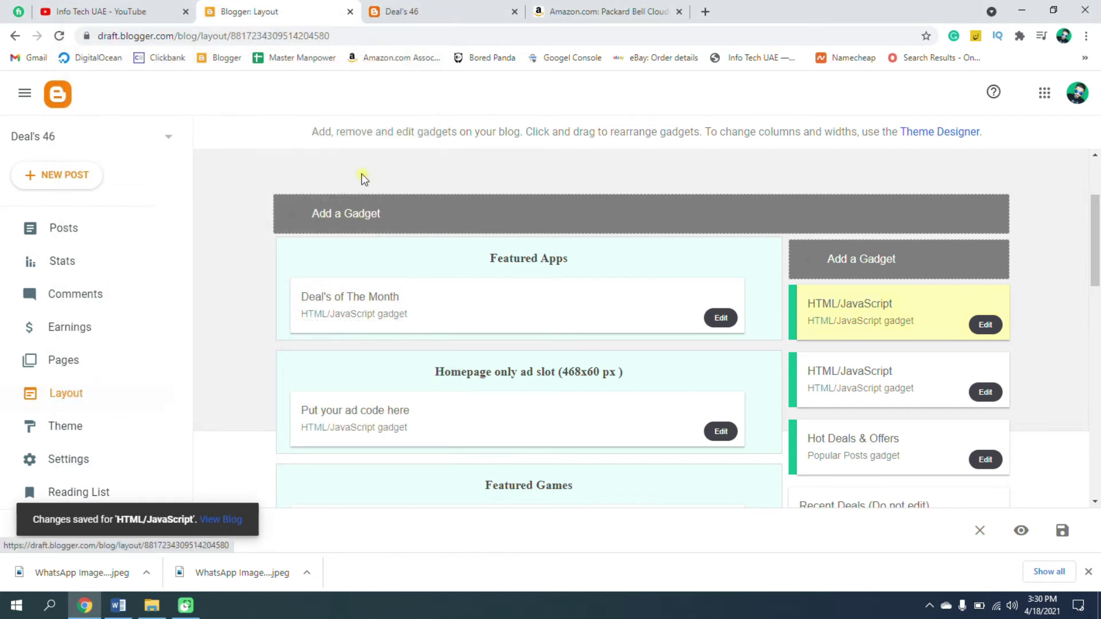
Reload the Deal's 46 blog page and check the sidebar product links and the rest of the page
{"action": "left_click", "coordinate": [405, 12]}
{"action": "left_click", "coordinate": [61, 25]}
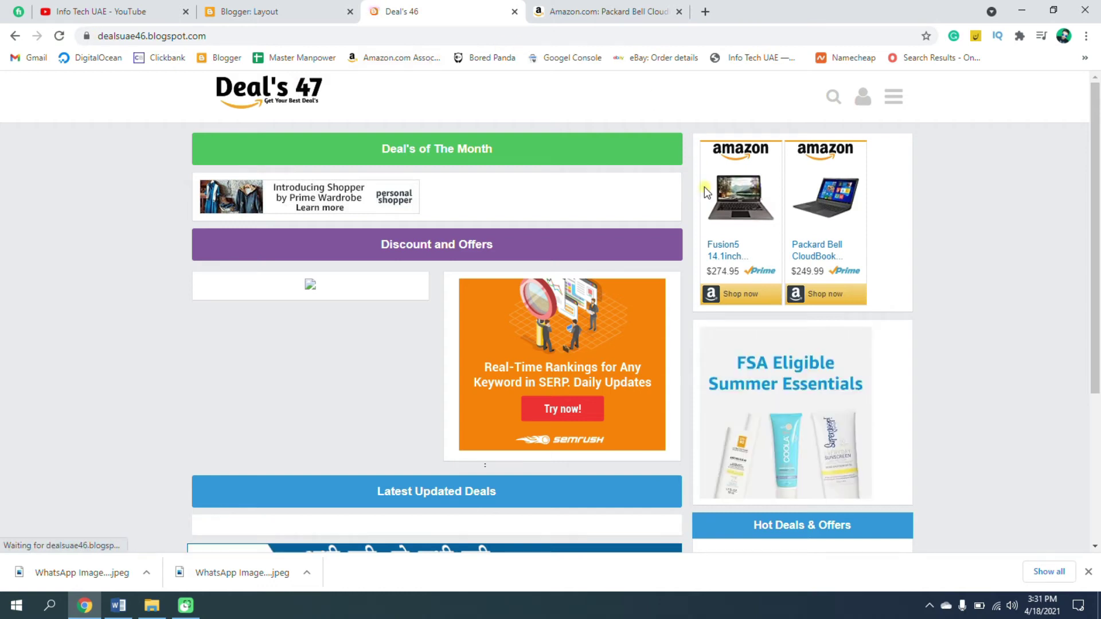
{"action": "scroll", "coordinate": [882, 269], "scroll_direction": "down", "scroll_amount": 1}
{"action": "scroll", "coordinate": [880, 265], "scroll_direction": "down", "scroll_amount": 3}
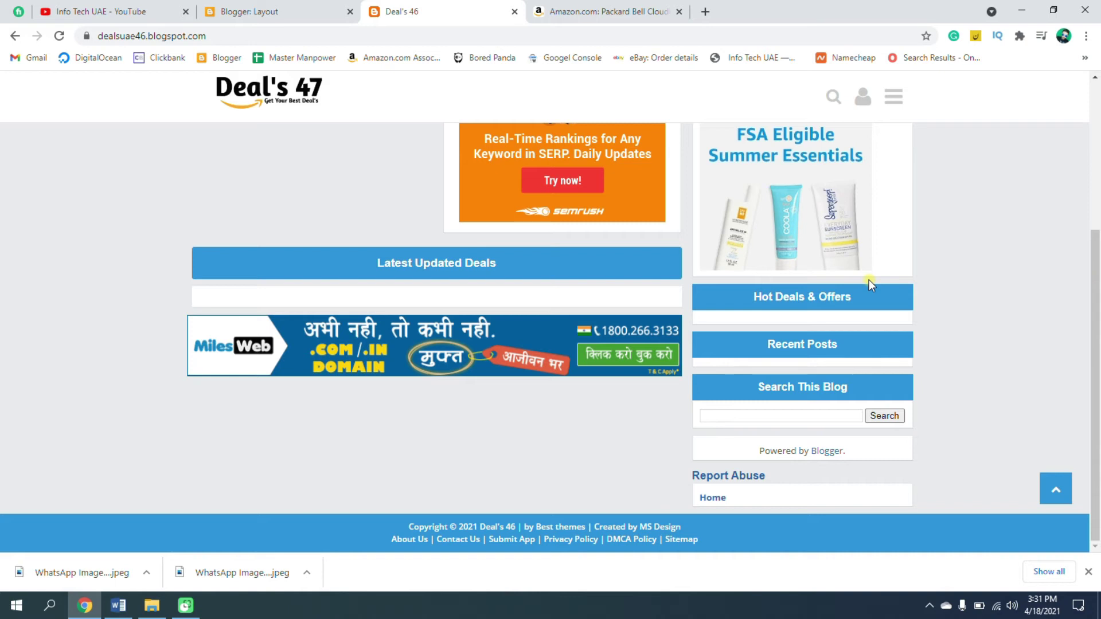
{"action": "scroll", "coordinate": [869, 280], "scroll_direction": "up", "scroll_amount": 4}
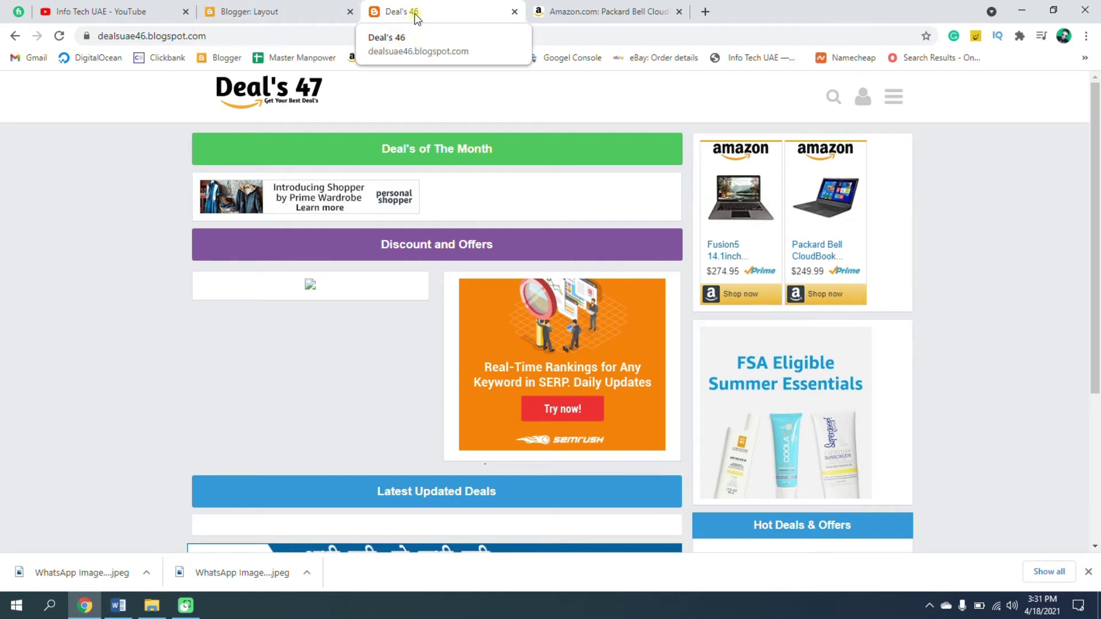
Open the Deal's 46 blog settings in Blogger and locate the Favicon option under Basic
{"action": "left_click", "coordinate": [302, 22]}
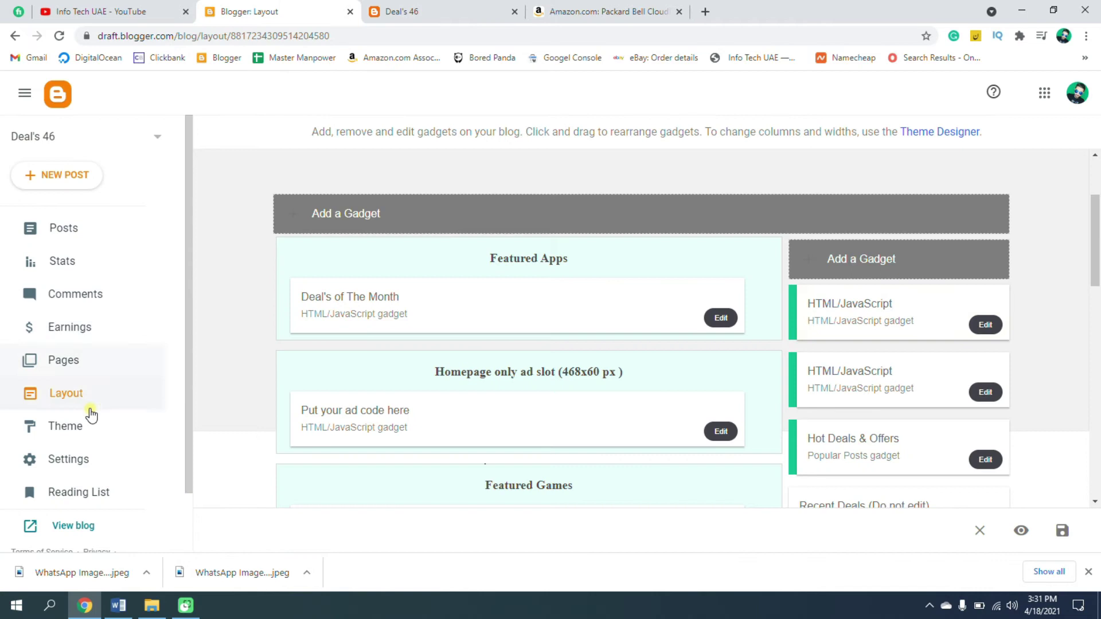
{"action": "left_click", "coordinate": [74, 456]}
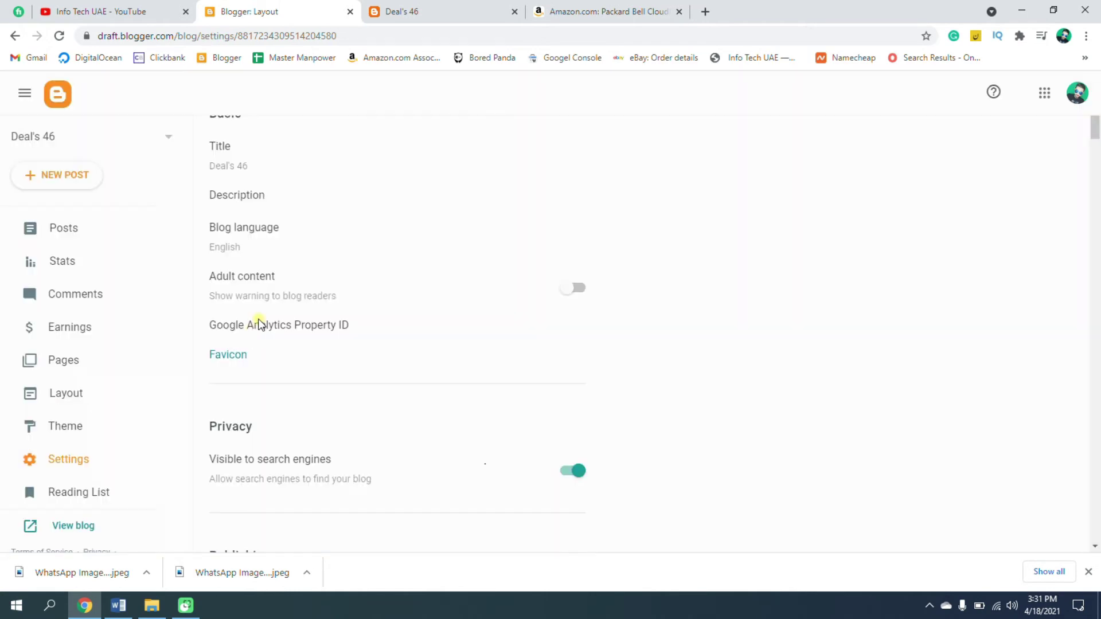
{"action": "scroll", "coordinate": [304, 274], "scroll_direction": "down", "scroll_amount": 1}
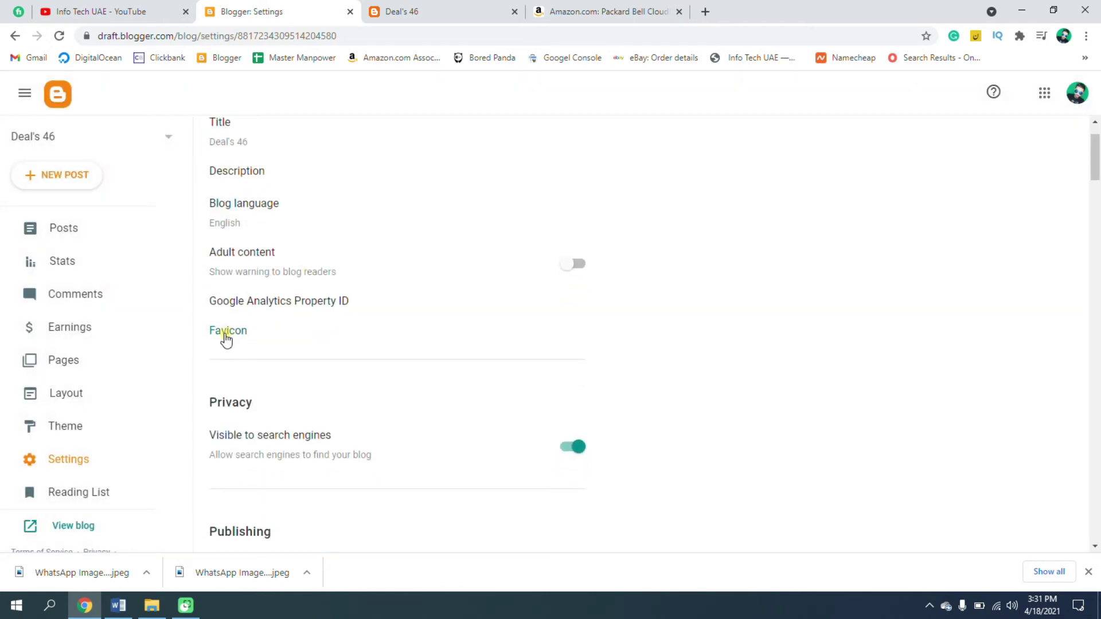
{"action": "mouse_move", "coordinate": [211, 342]}
{"action": "left_mouse_down"}
{"action": "mouse_move", "coordinate": [264, 332]}
{"action": "mouse_move", "coordinate": [192, 336]}
{"action": "mouse_move", "coordinate": [216, 337]}
{"action": "left_mouse_up"}
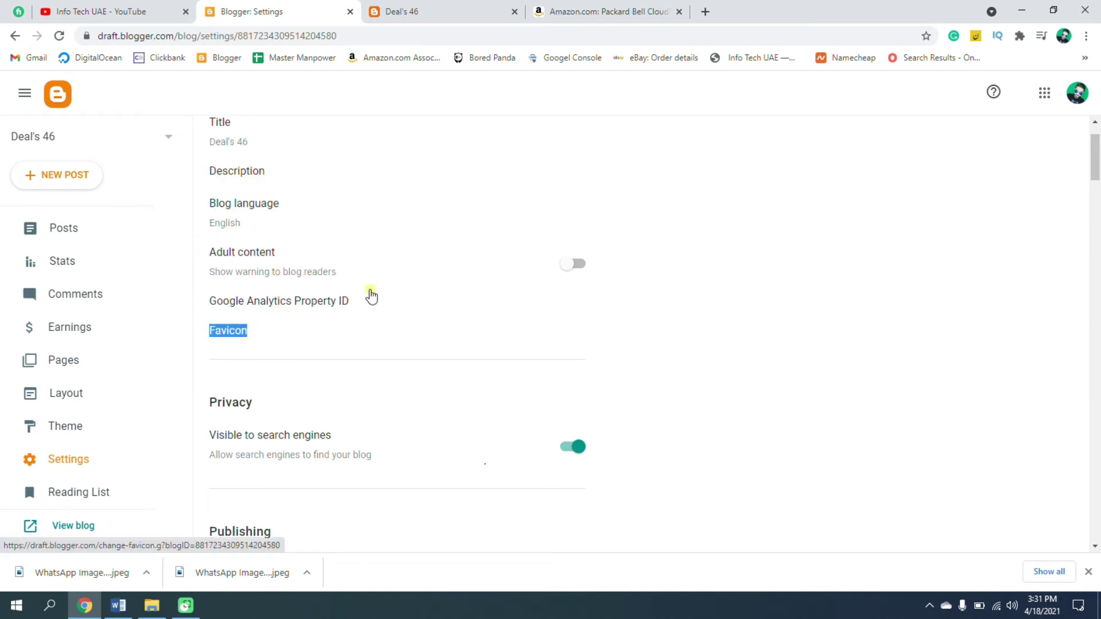
Search Google for "favicon generator" in a new browser tab and open the favicon-generator.org site
{"action": "left_click", "coordinate": [705, 12]}
{"action": "type", "text": "Favicon"}
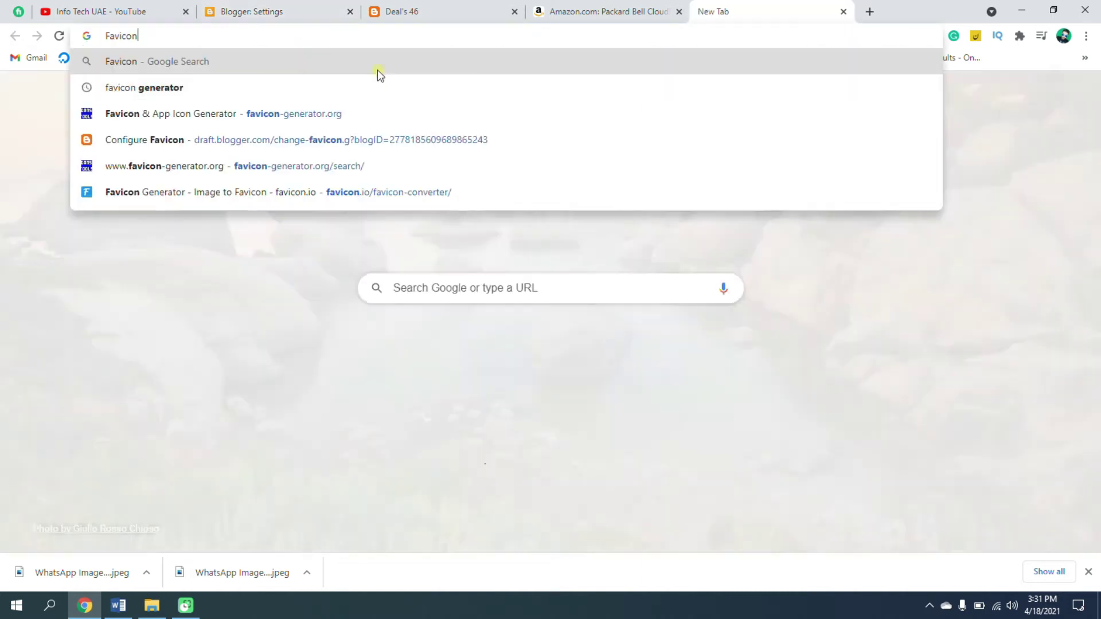
{"action": "left_click", "coordinate": [182, 92]}
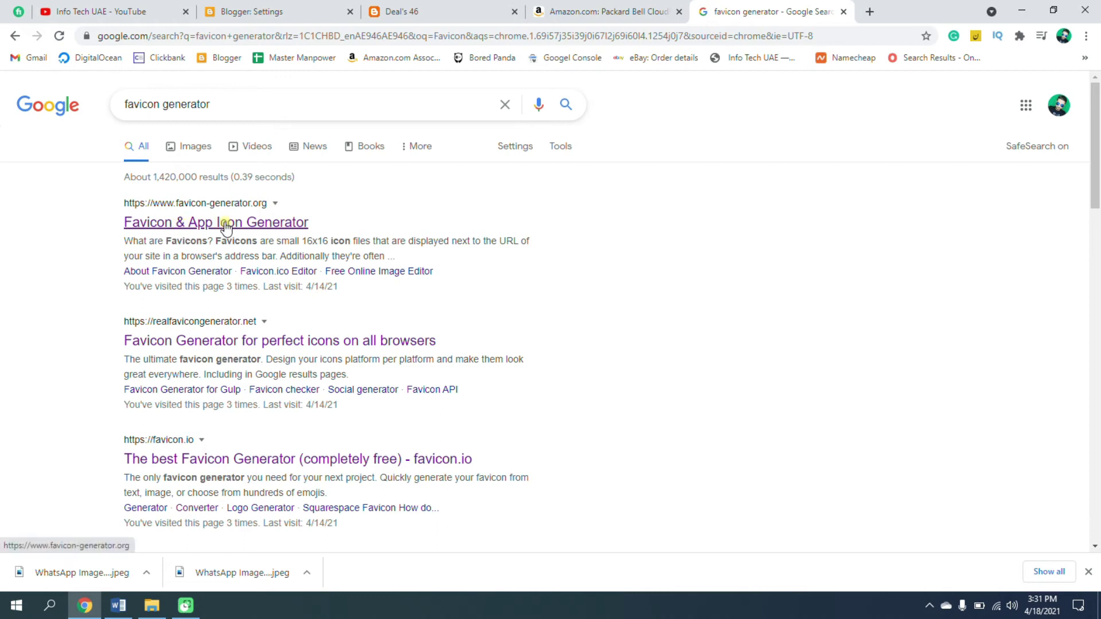
{"action": "left_click", "coordinate": [251, 226]}
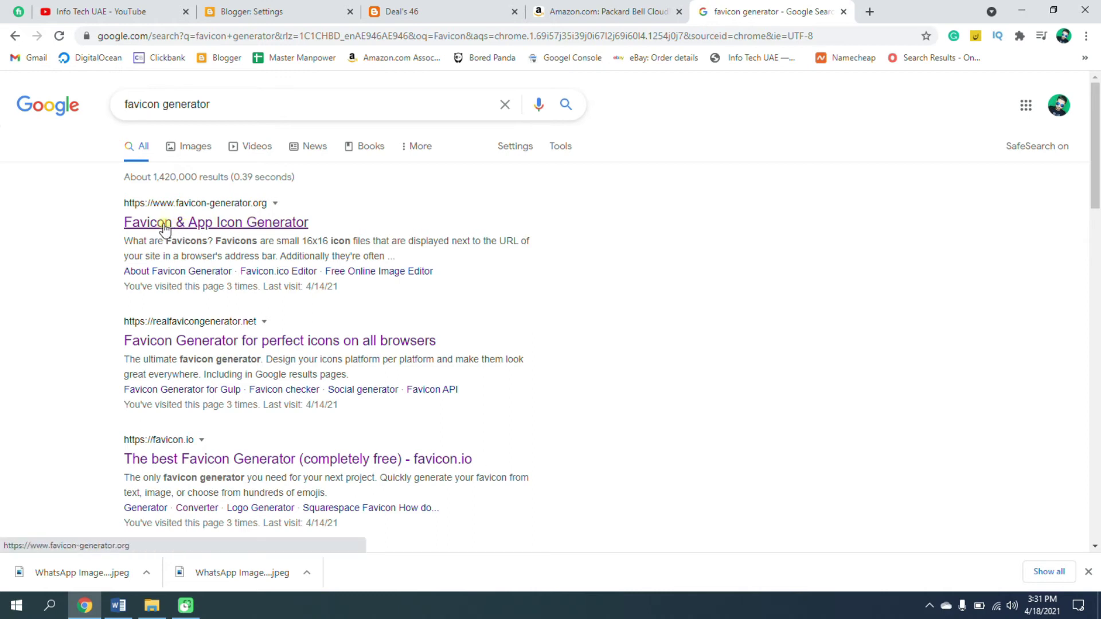
{"action": "left_click", "coordinate": [243, 226]}
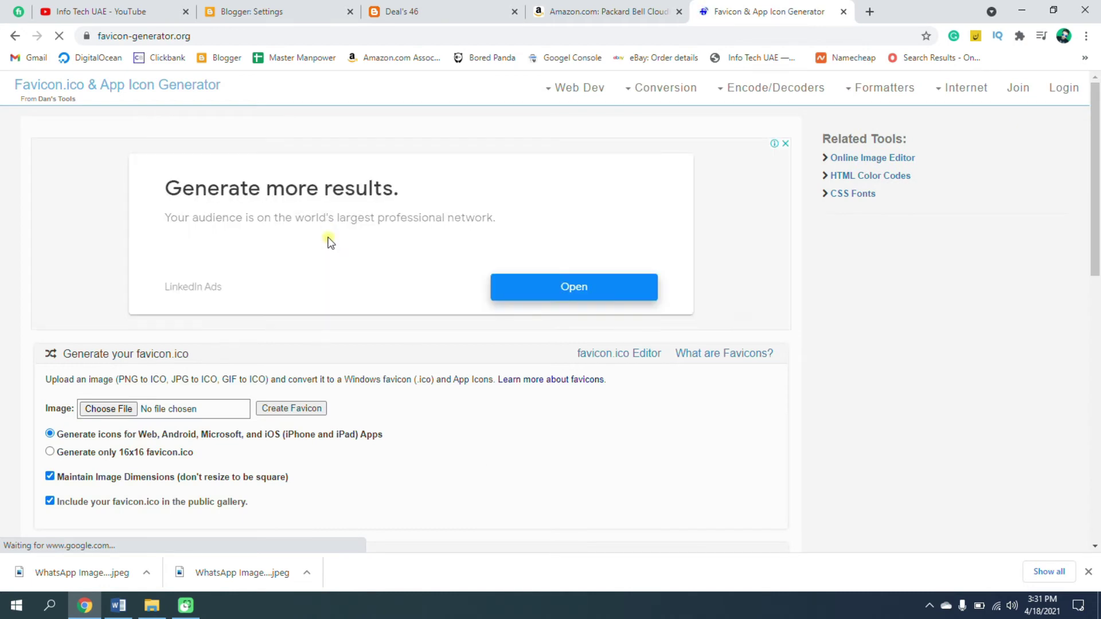
Create a favicon from the D47 logo image "WhatsApp Image 2021-04-17 at 3.43.44 PM" and download the generated package
{"action": "scroll", "coordinate": [310, 281], "scroll_direction": "down", "scroll_amount": 2}
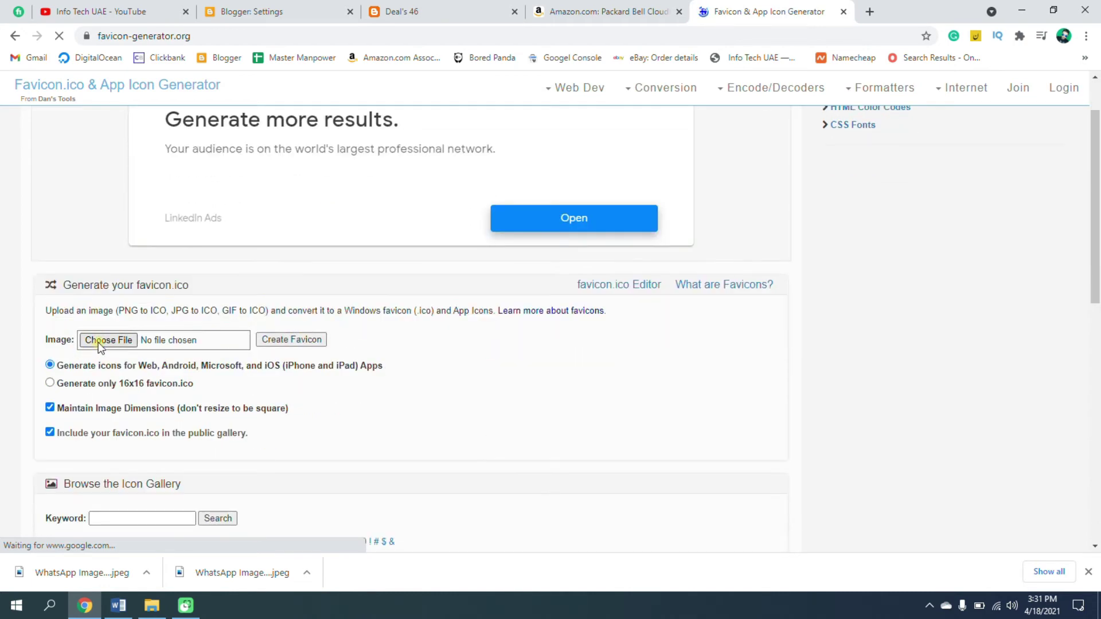
{"action": "scroll", "coordinate": [135, 347], "scroll_direction": "down", "scroll_amount": 2}
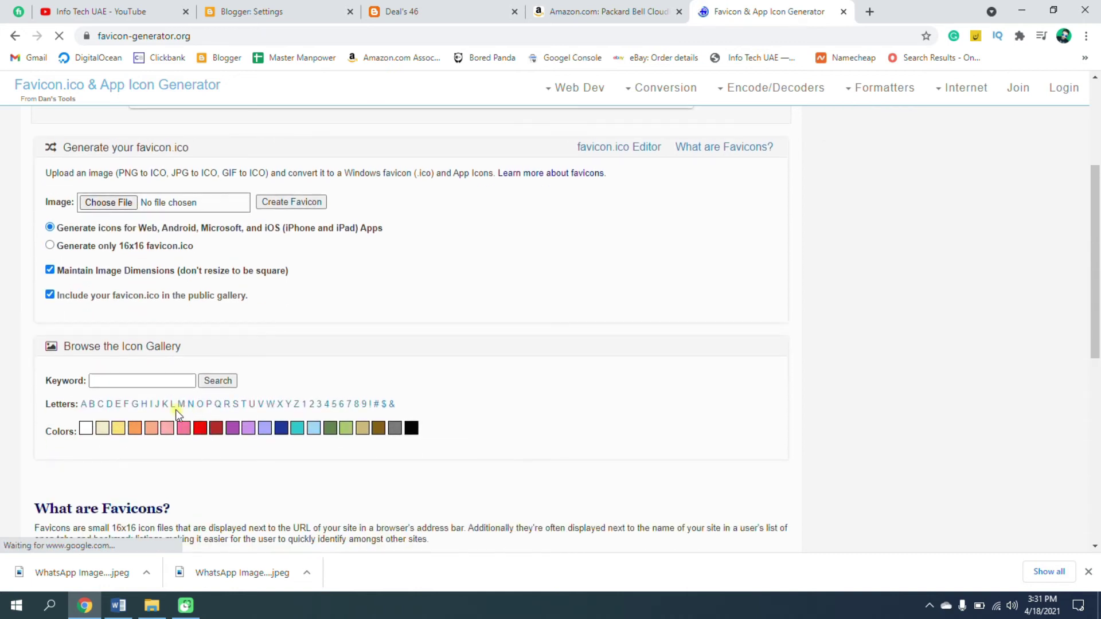
{"action": "scroll", "coordinate": [405, 378], "scroll_direction": "down", "scroll_amount": 1}
{"action": "scroll", "coordinate": [405, 376], "scroll_direction": "up", "scroll_amount": 1}
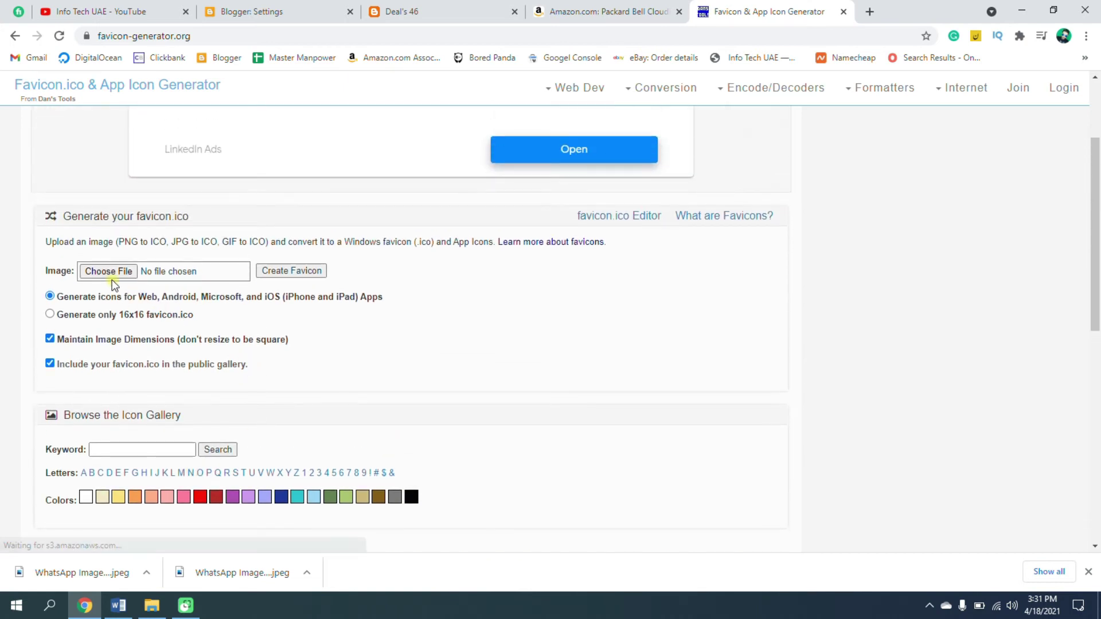
{"action": "left_click", "coordinate": [113, 273]}
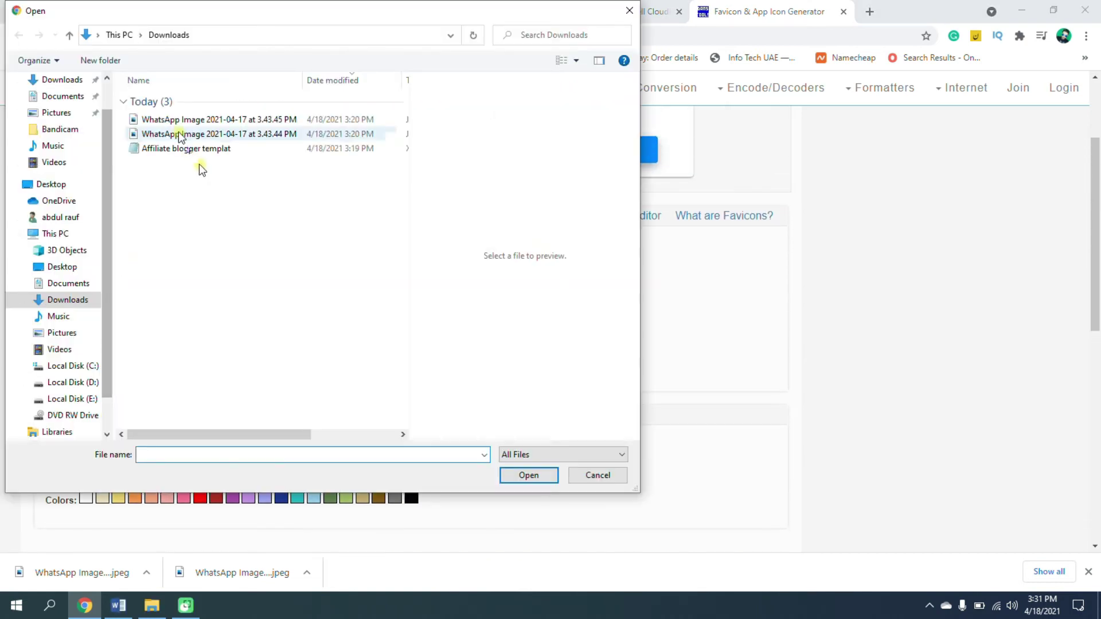
{"action": "left_click", "coordinate": [179, 135]}
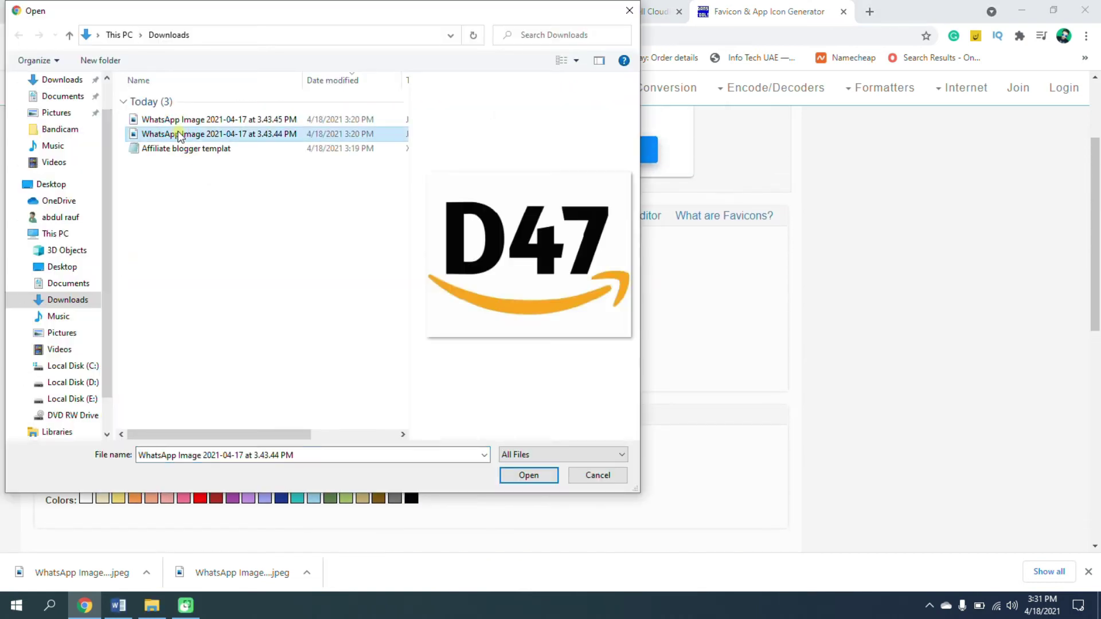
{"action": "left_click", "coordinate": [531, 476]}
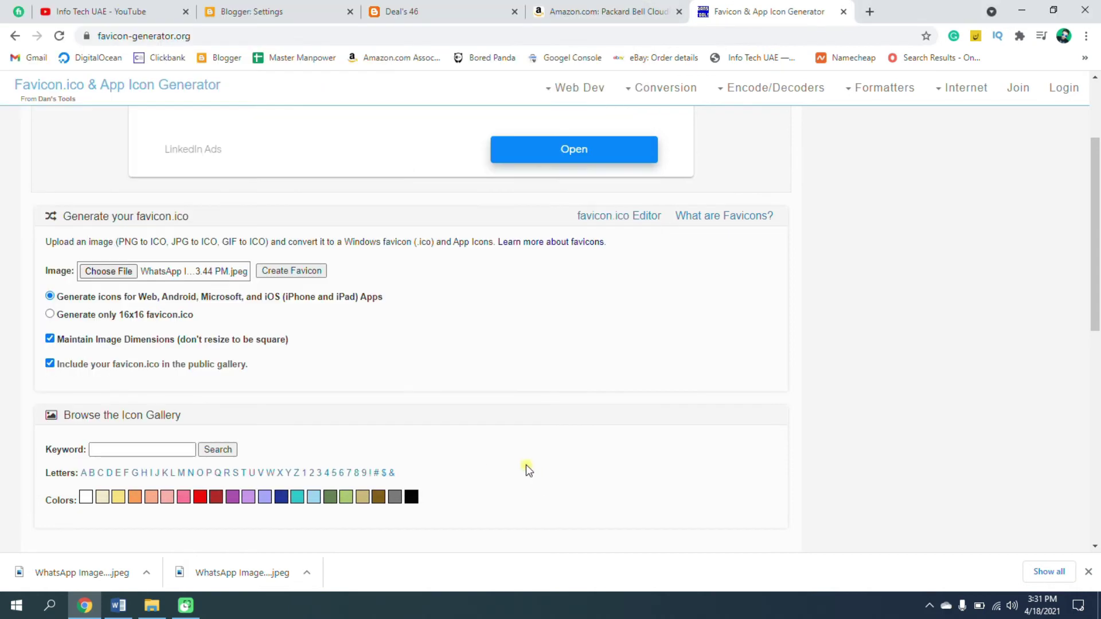
{"action": "left_click", "coordinate": [298, 277]}
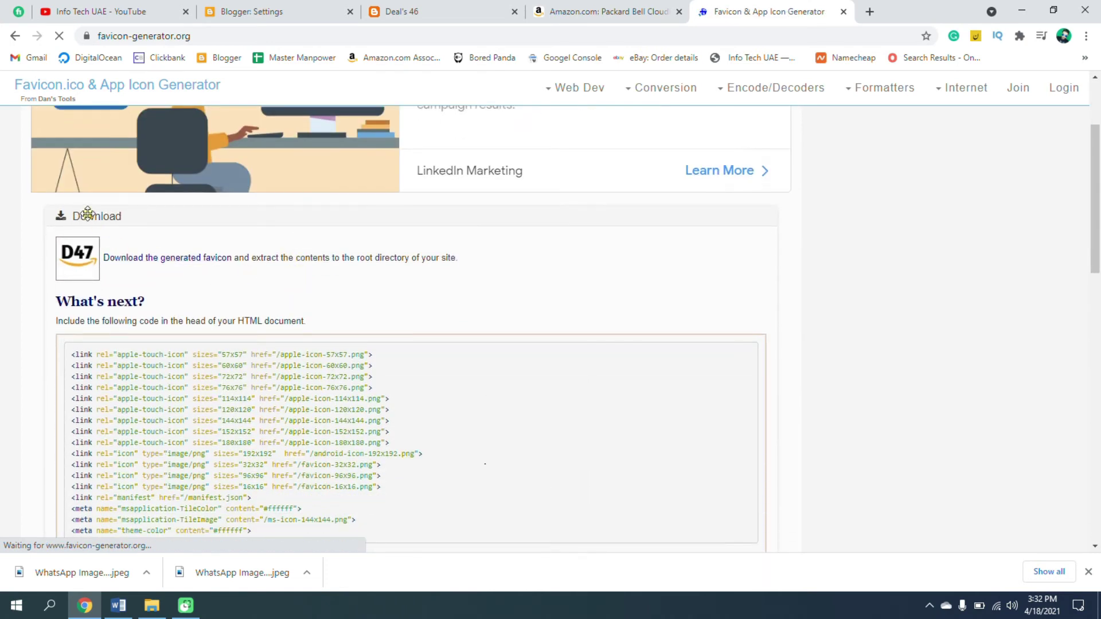
{"action": "left_click", "coordinate": [126, 262]}
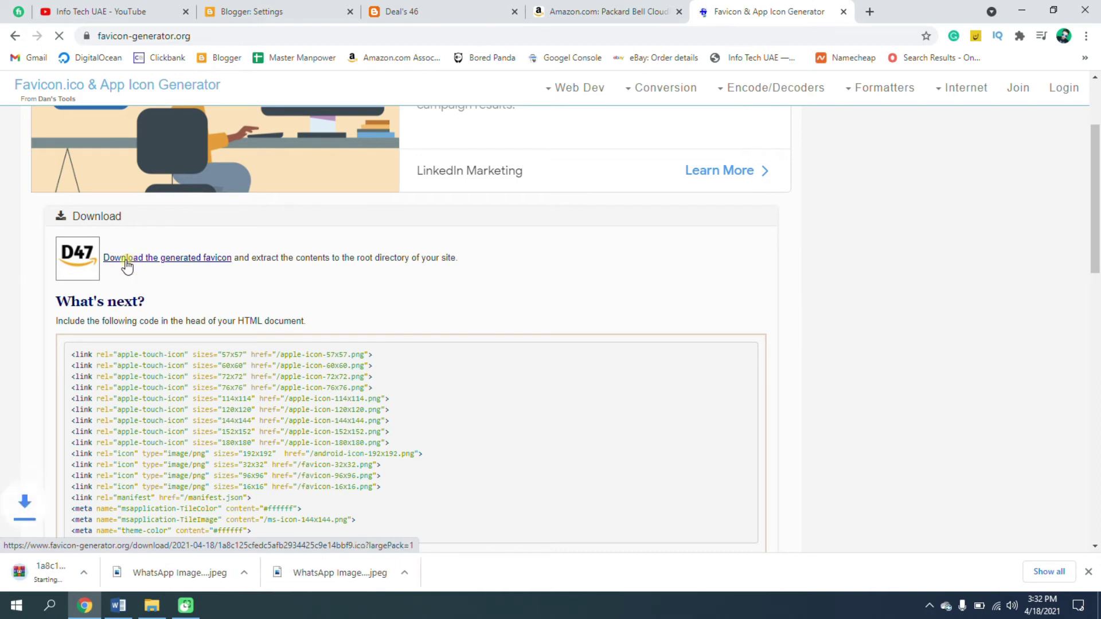
Switch to the Downloads folder in File Explorer, refresh it and extract the downloaded favicon archive there
{"action": "left_click", "coordinate": [153, 607]}
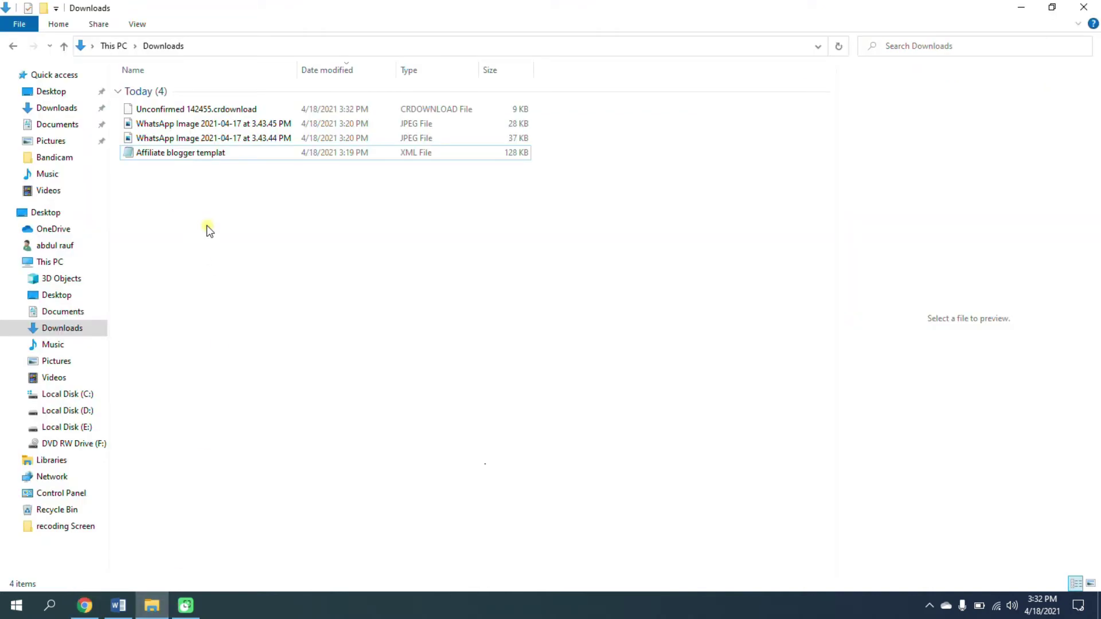
{"action": "right_click", "coordinate": [269, 229]}
{"action": "left_click", "coordinate": [322, 289]}
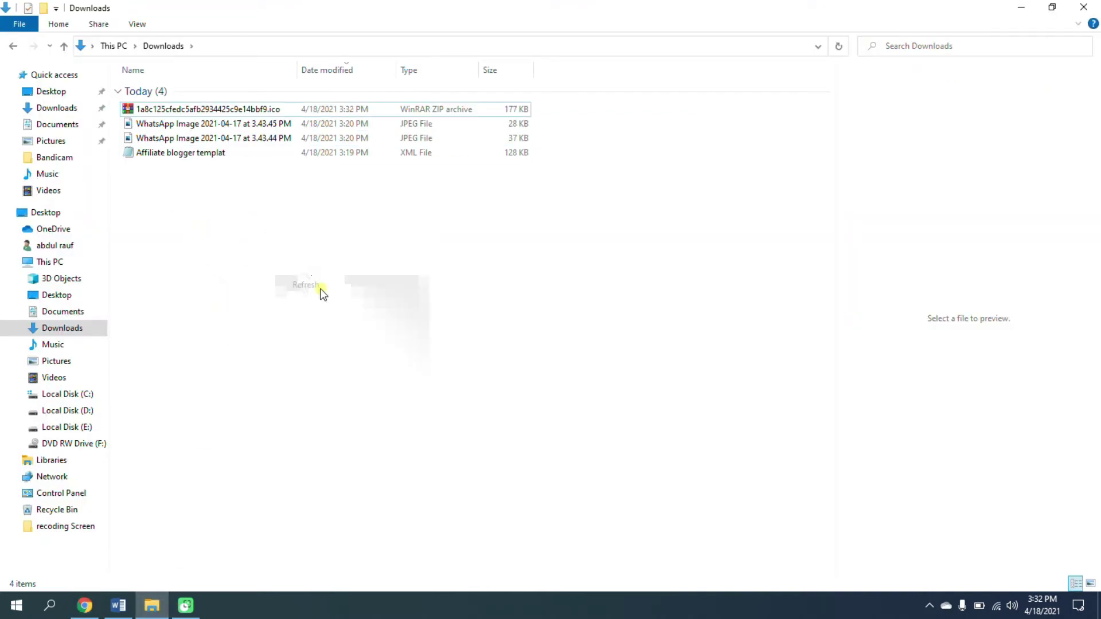
{"action": "left_click", "coordinate": [171, 111]}
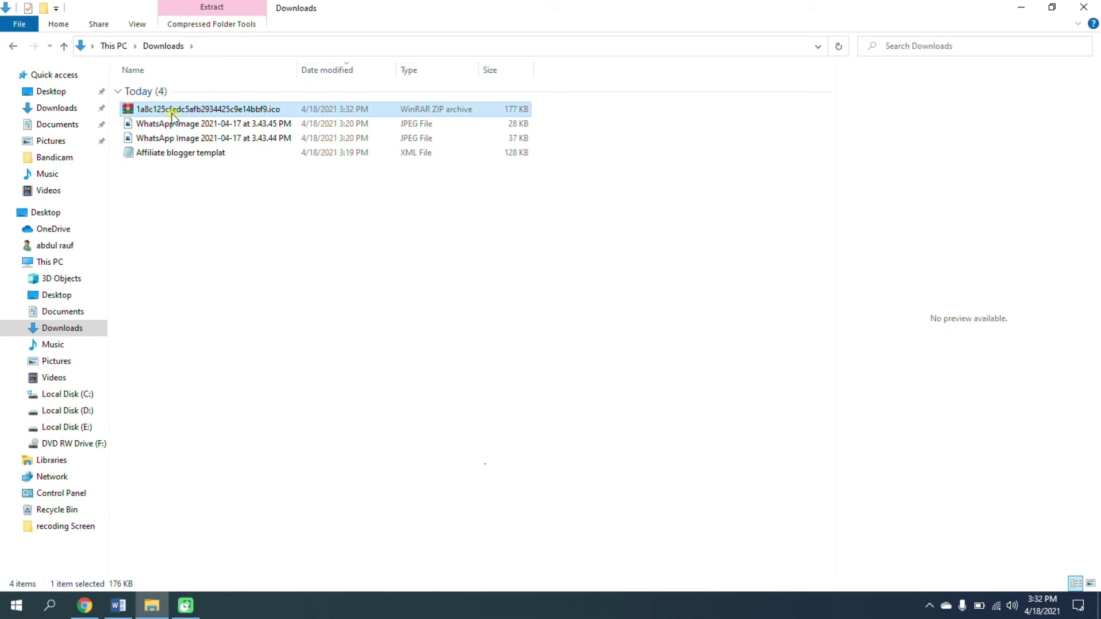
{"action": "right_click", "coordinate": [171, 113]}
{"action": "left_click", "coordinate": [218, 184]}
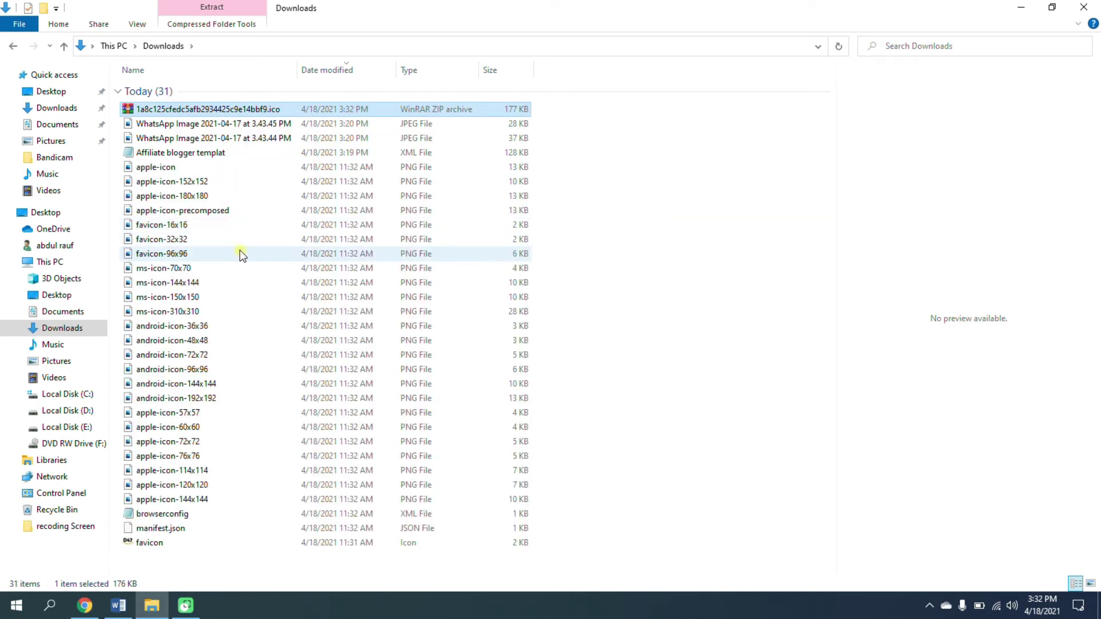
Preview the extracted icons android-icon-36x36, android-icon-72x72, ms-icon-144x144 and favicon-96x96 to compare their sizes
{"action": "left_click", "coordinate": [201, 327]}
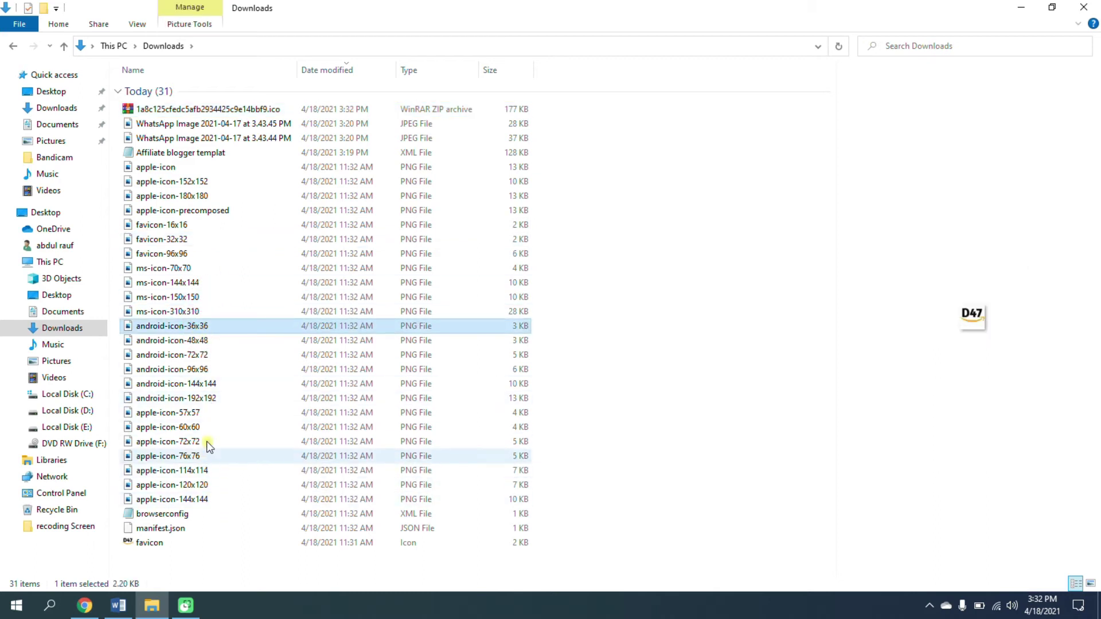
{"action": "left_click", "coordinate": [207, 355]}
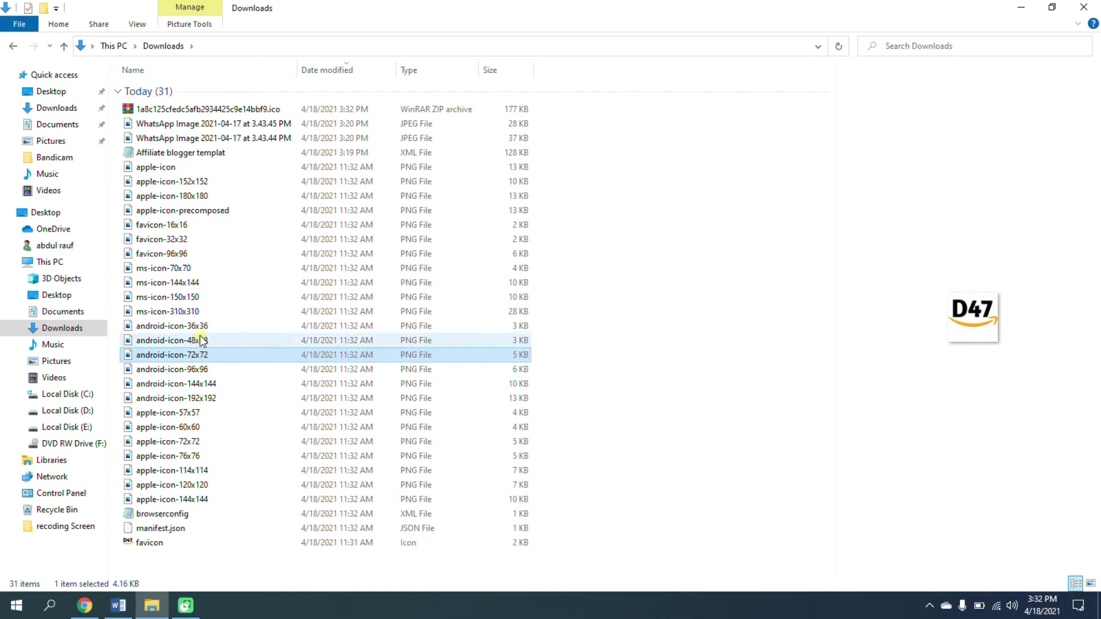
{"action": "left_click", "coordinate": [192, 282]}
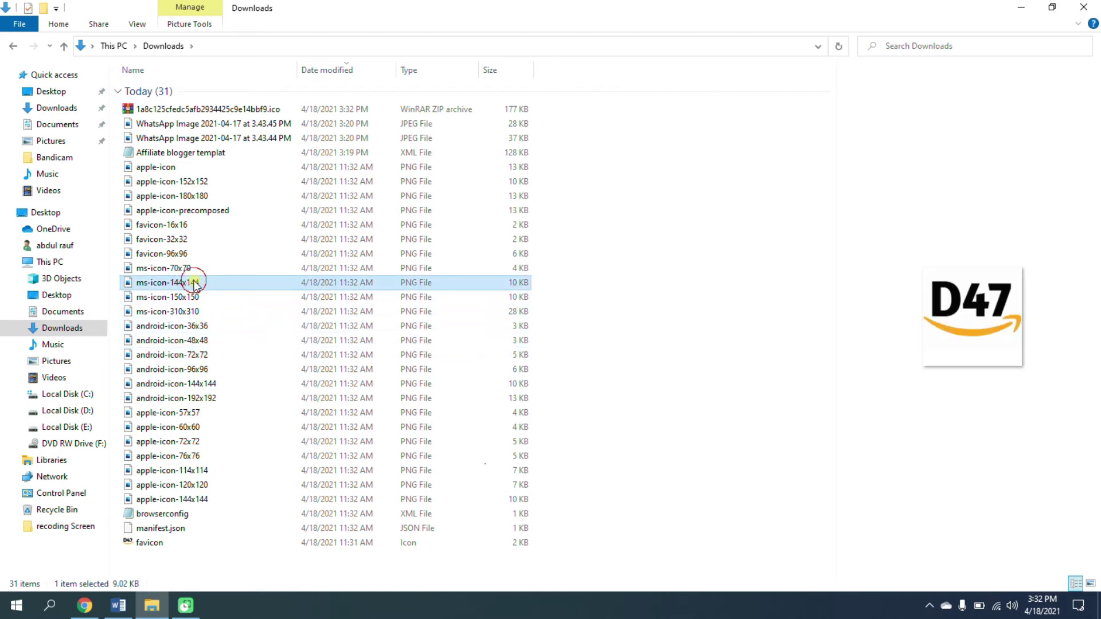
{"action": "left_click", "coordinate": [187, 258]}
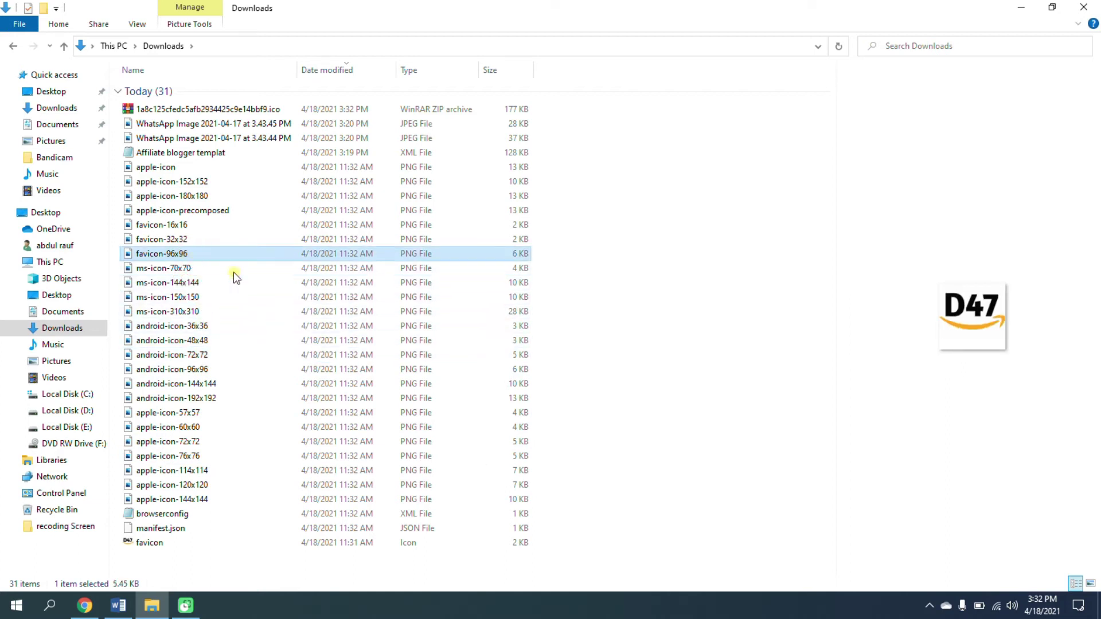
Return to the Blogger settings in Chrome, upload favicon-96x96.png as the blog's custom favicon and save it
{"action": "left_click", "coordinate": [84, 606]}
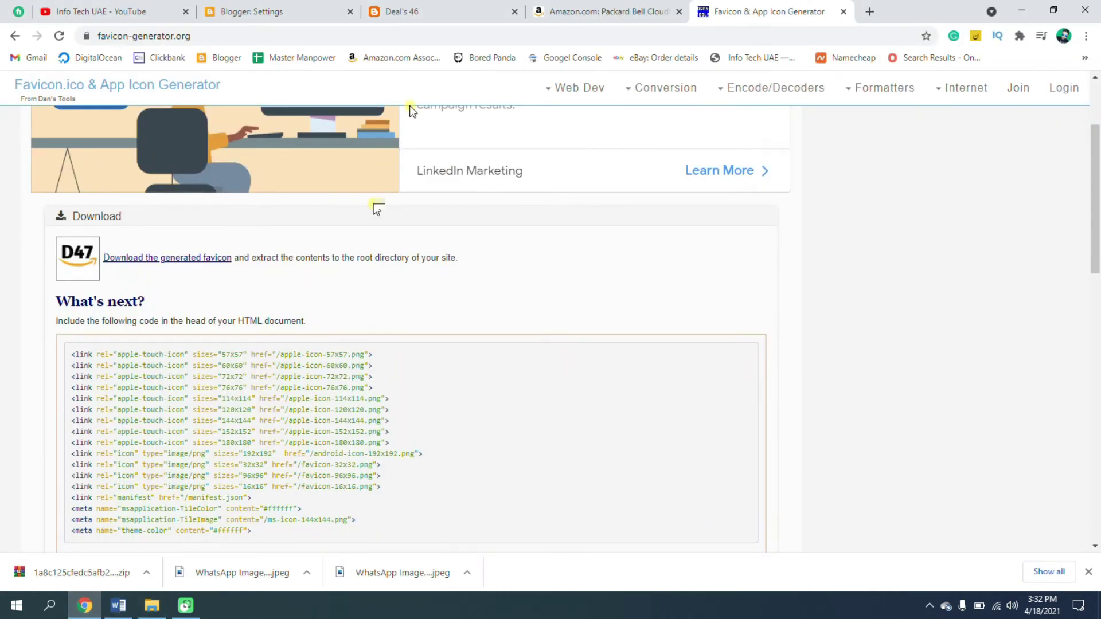
{"action": "left_click", "coordinate": [279, 8]}
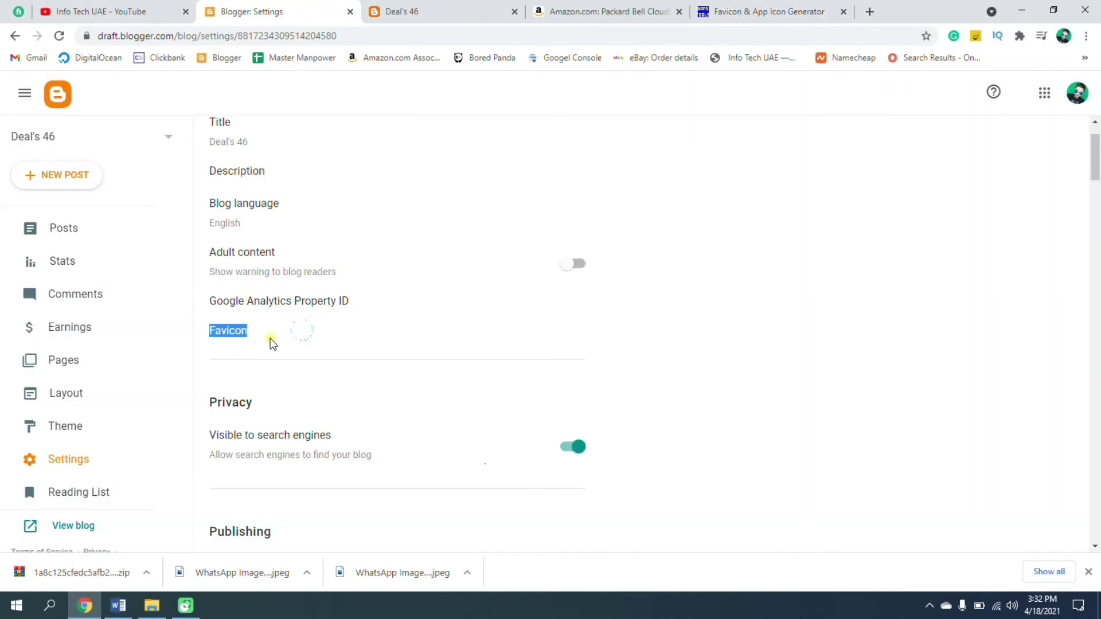
{"action": "scroll", "coordinate": [362, 337], "scroll_direction": "up", "scroll_amount": 1}
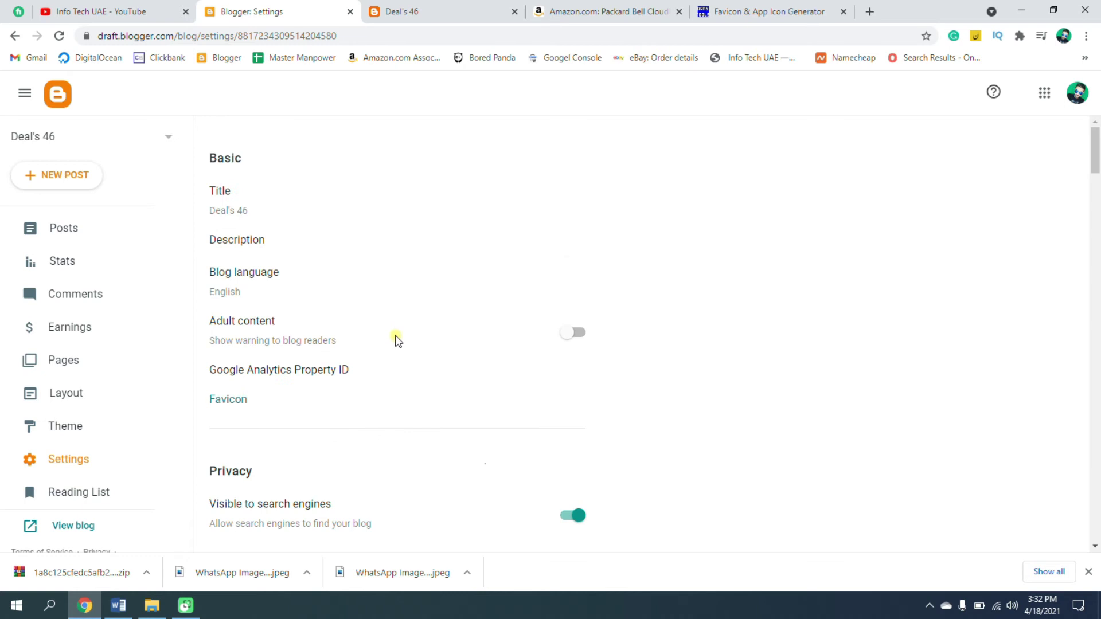
{"action": "left_click", "coordinate": [227, 403]}
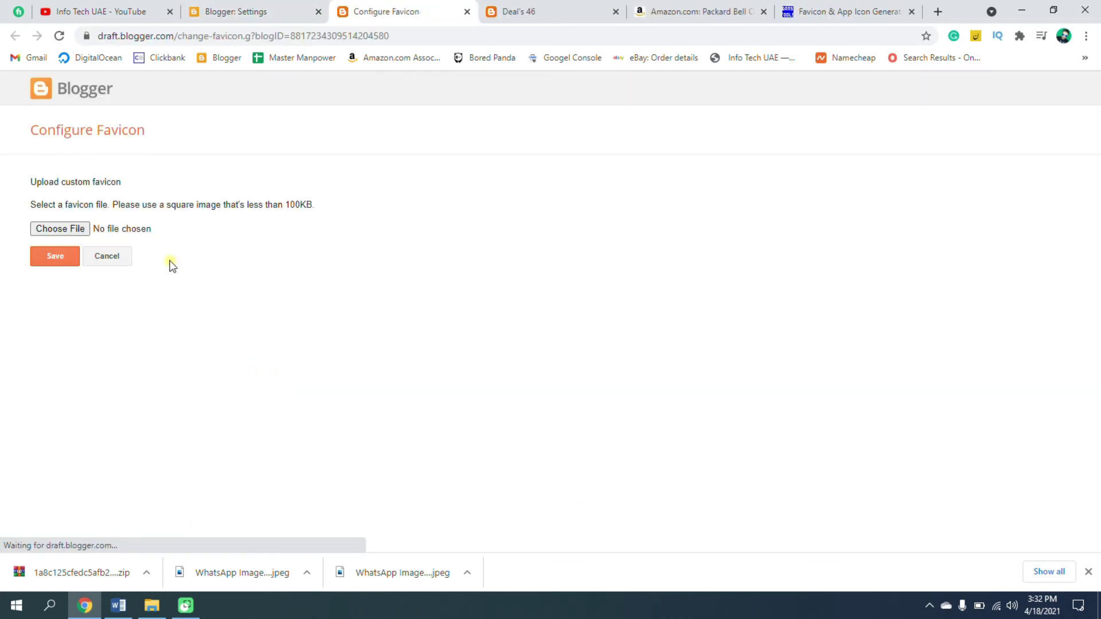
{"action": "left_click", "coordinate": [73, 231]}
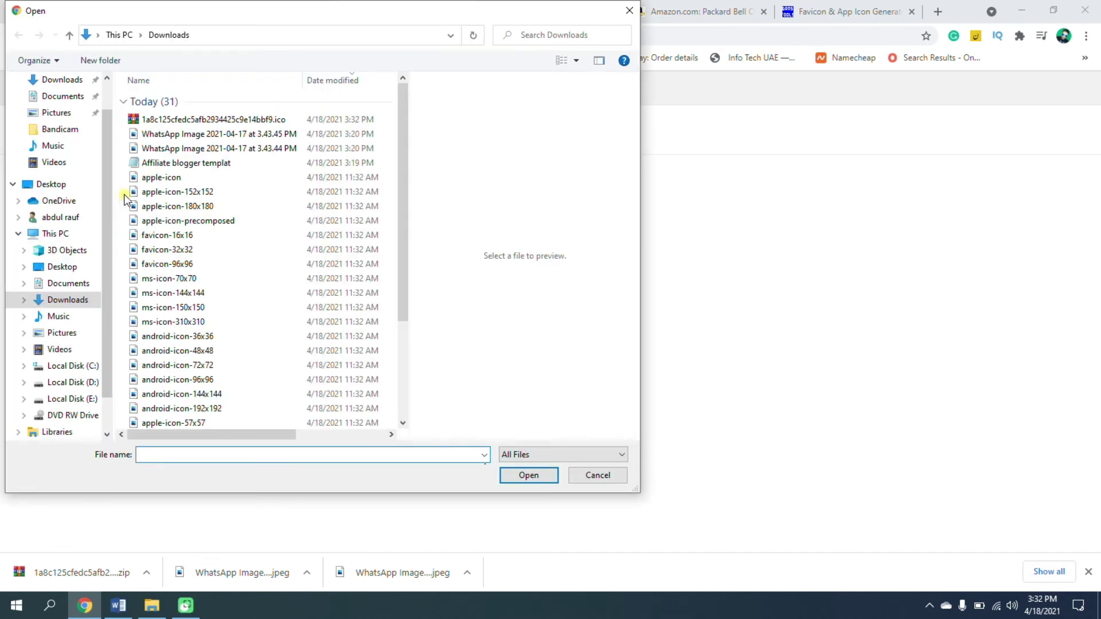
{"action": "left_click", "coordinate": [212, 264]}
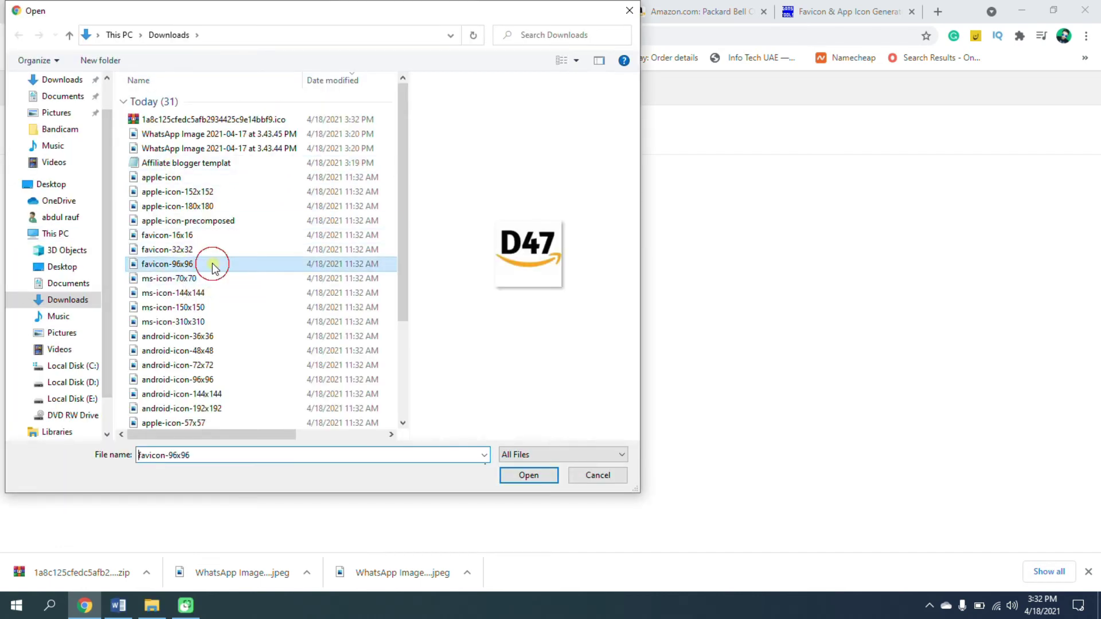
{"action": "left_click", "coordinate": [518, 481]}
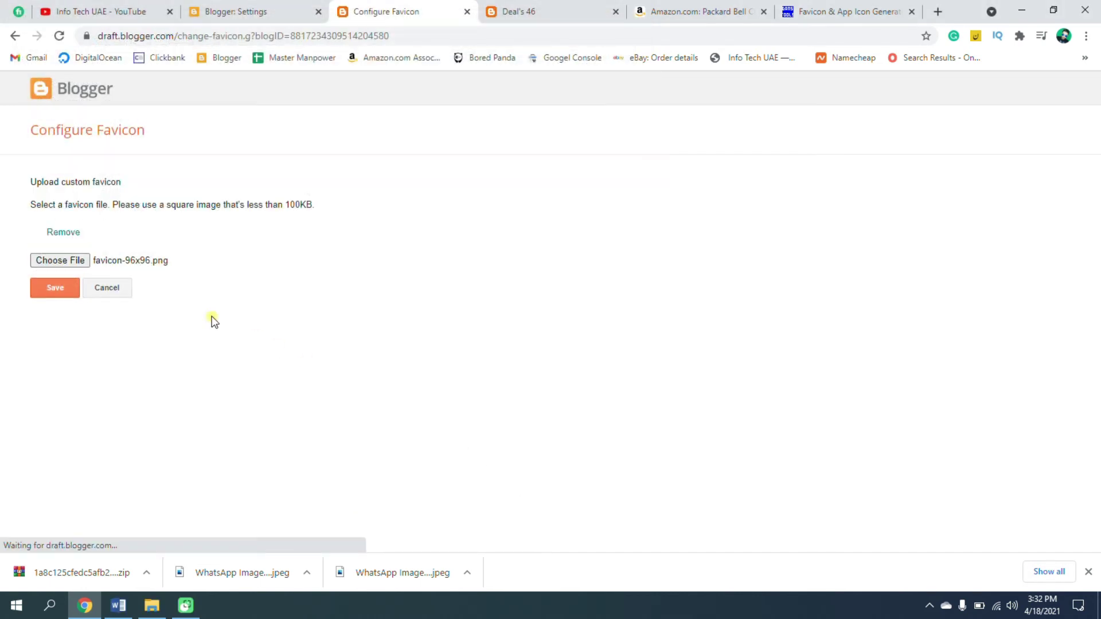
{"action": "left_click", "coordinate": [60, 293]}
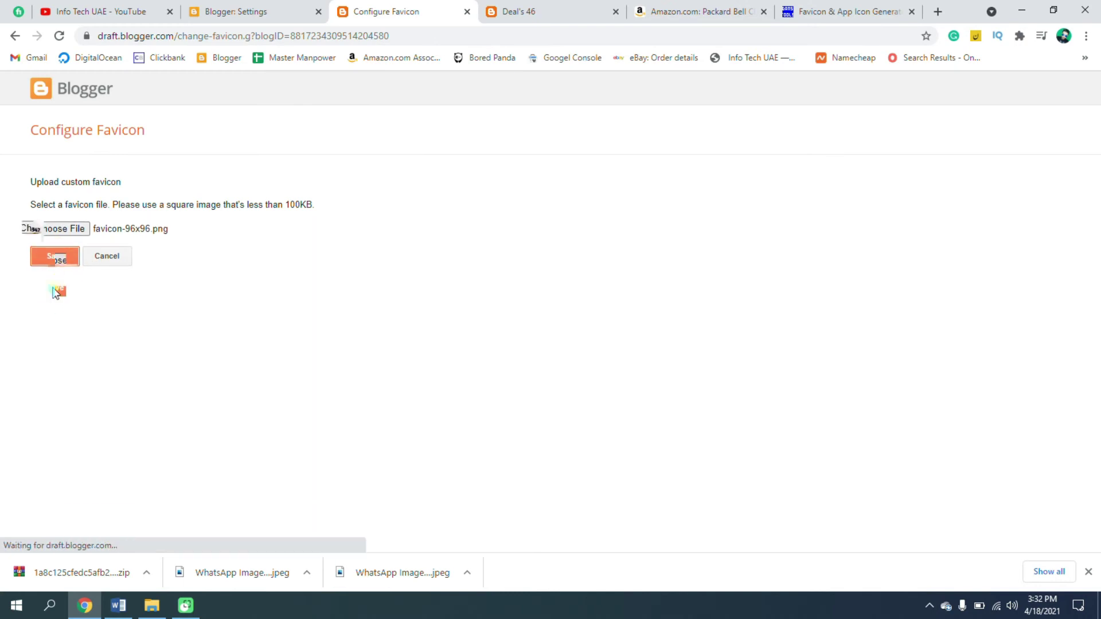
Reload the live Deal's 46 blog to check its favicon and open its category menu
{"action": "left_click", "coordinate": [508, 12]}
{"action": "left_click", "coordinate": [59, 36]}
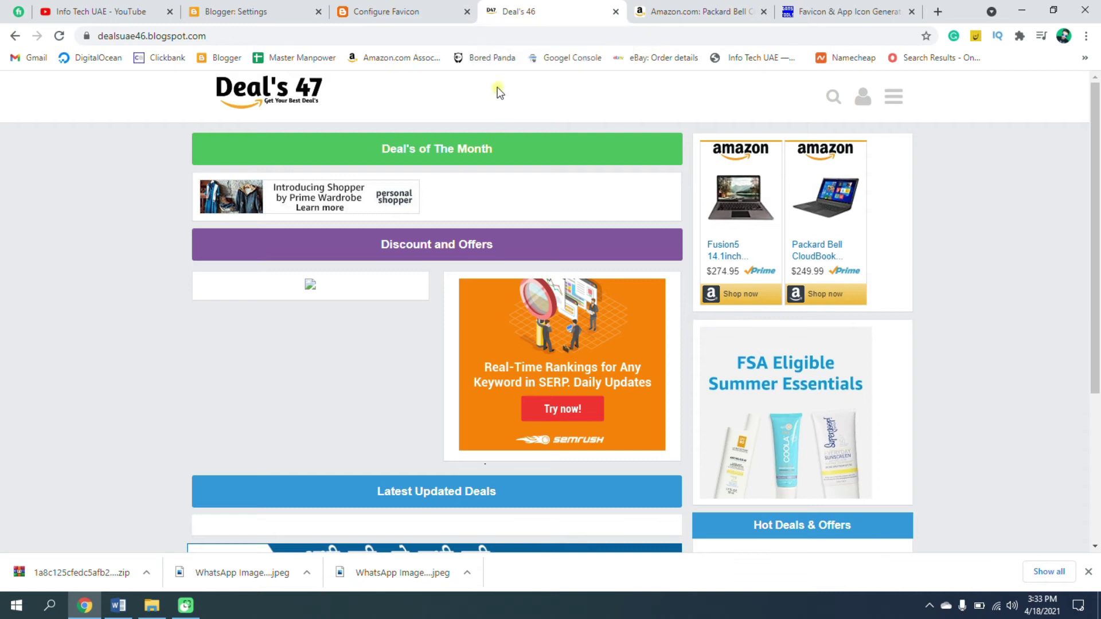
{"action": "left_click", "coordinate": [895, 99]}
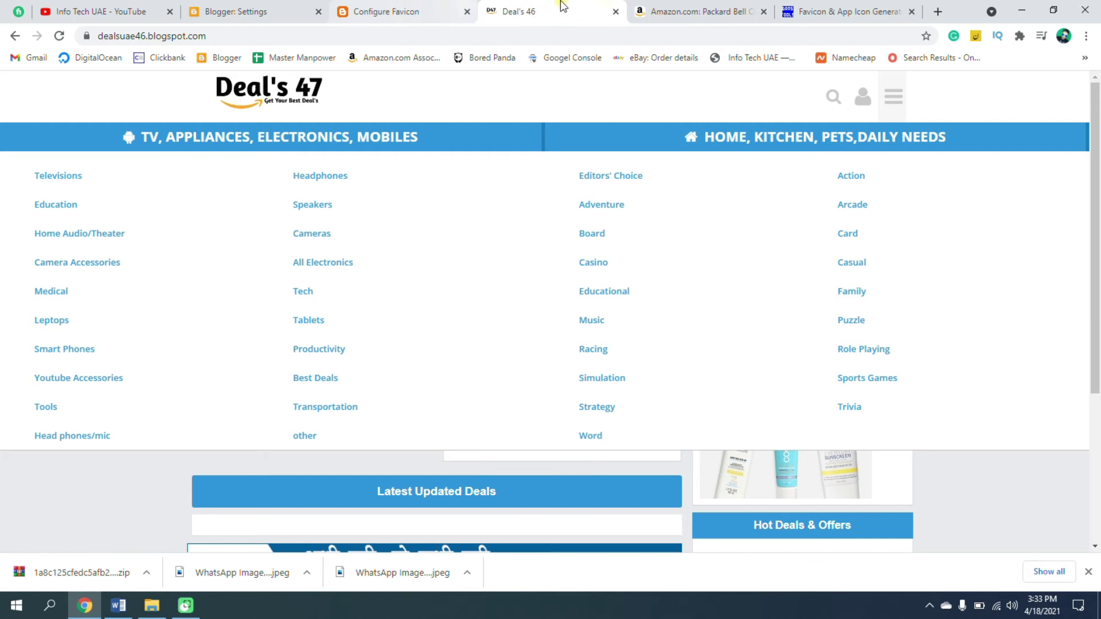
Dismiss the link popup on Amazon's Packard Bell CloudBook page and capture the laptop picture with Snipping Tool
{"action": "left_click", "coordinate": [689, 12]}
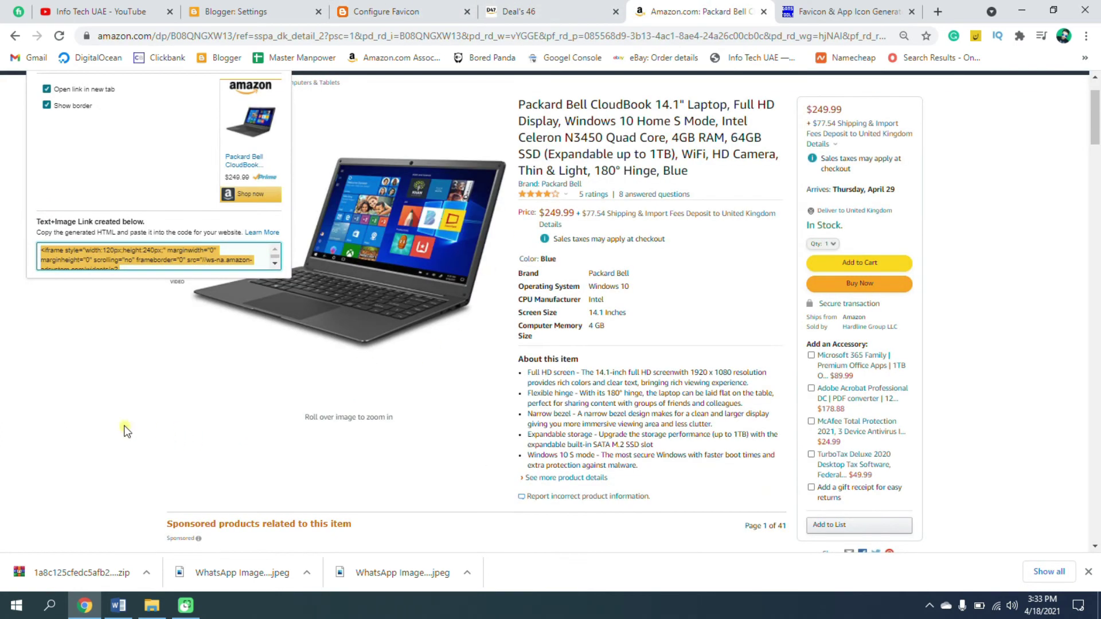
{"action": "left_click", "coordinate": [102, 420]}
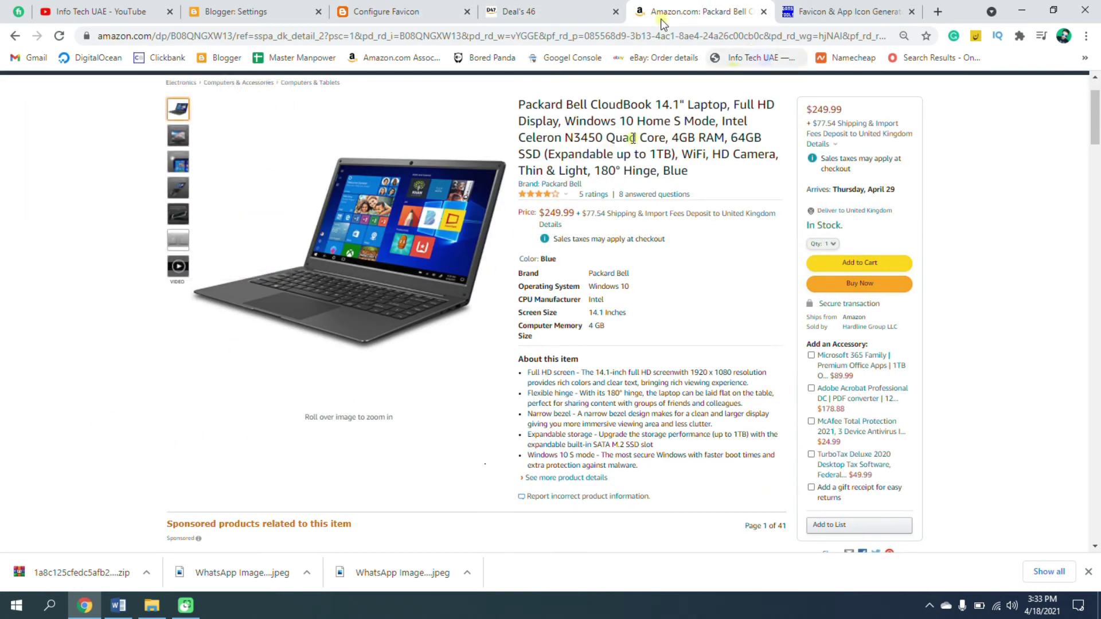
{"action": "left_click", "coordinate": [550, 11]}
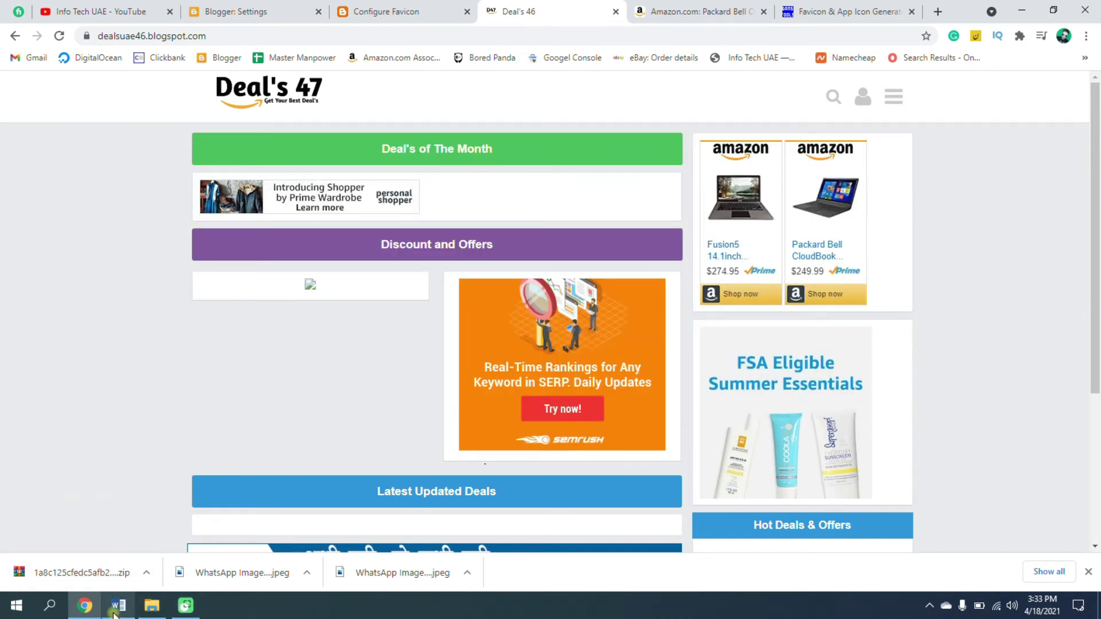
{"action": "left_click", "coordinate": [643, 10]}
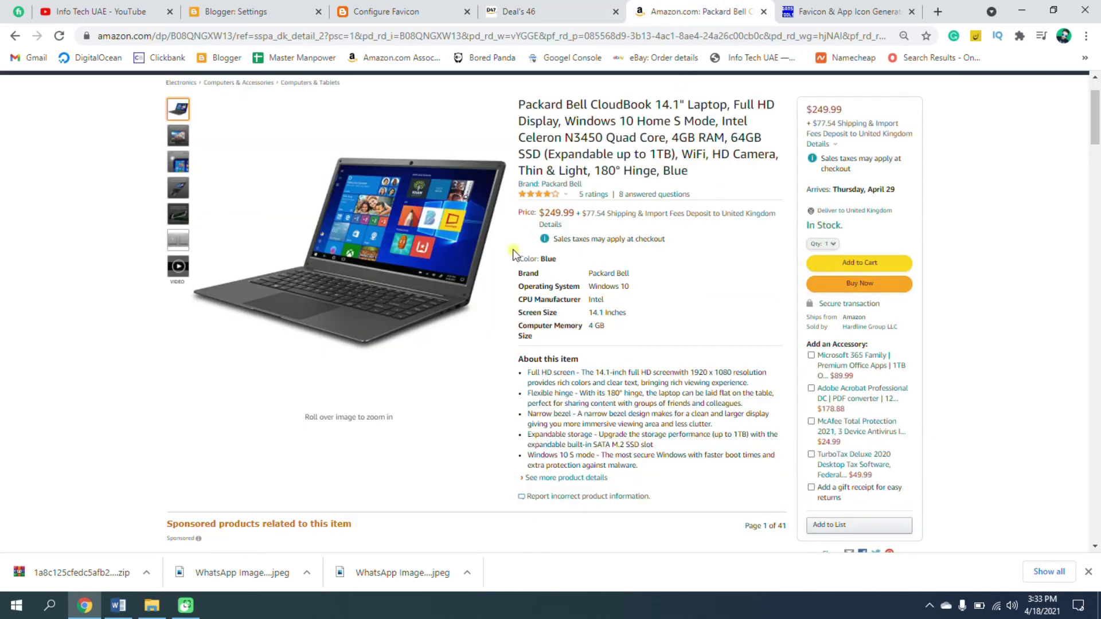
{"action": "key", "text": "super"}
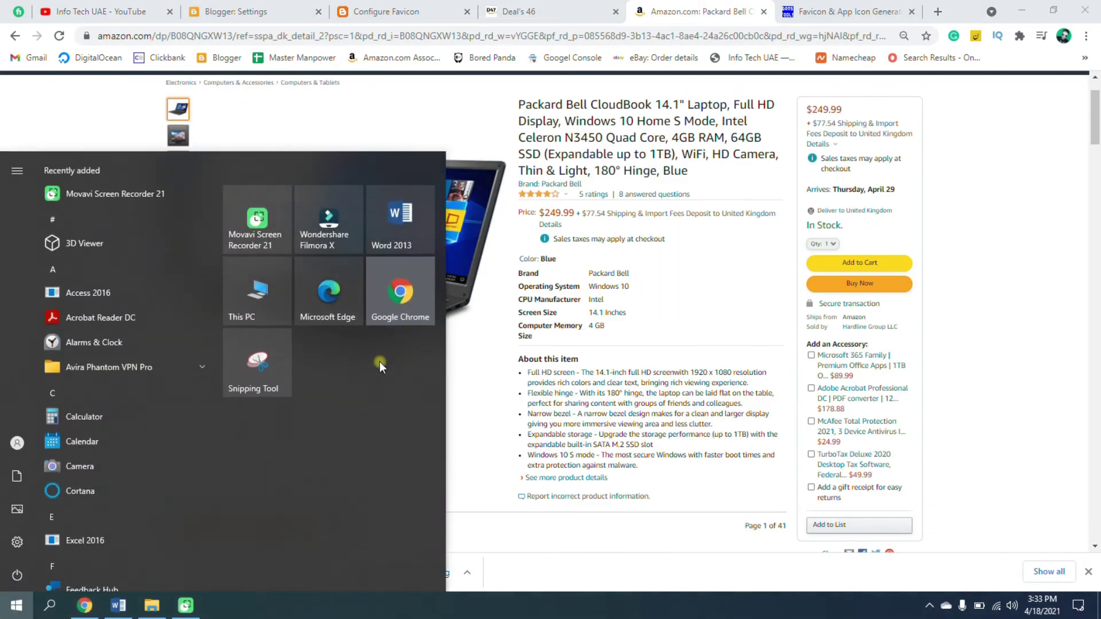
{"action": "left_click", "coordinate": [245, 369]}
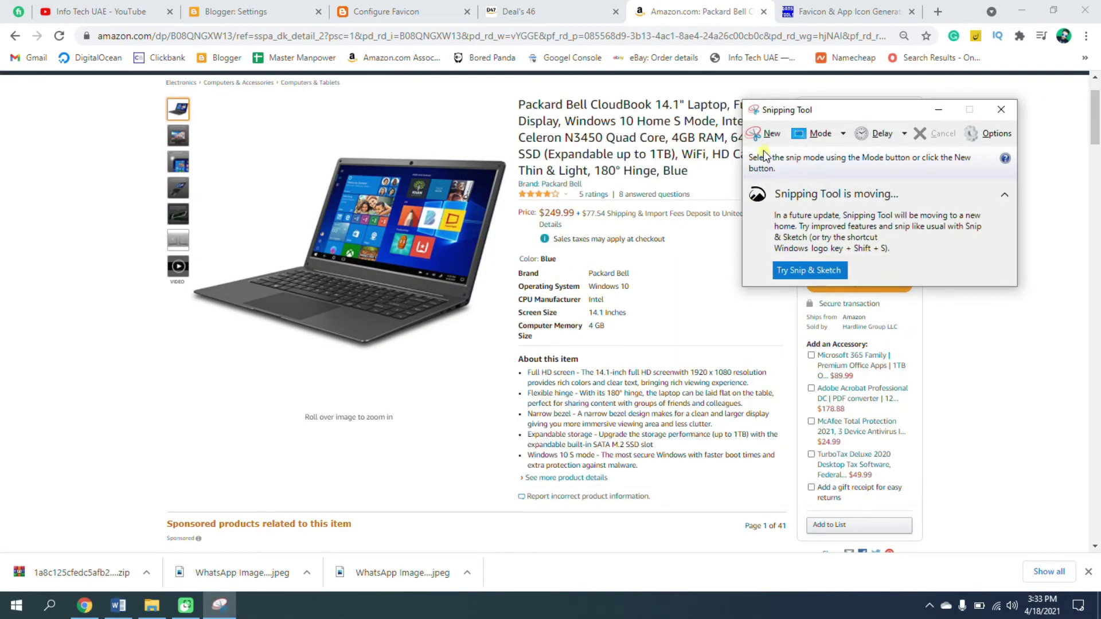
{"action": "left_click", "coordinate": [767, 134]}
{"action": "left_click_drag", "start_coordinate": [508, 99], "coordinate": [189, 390]}
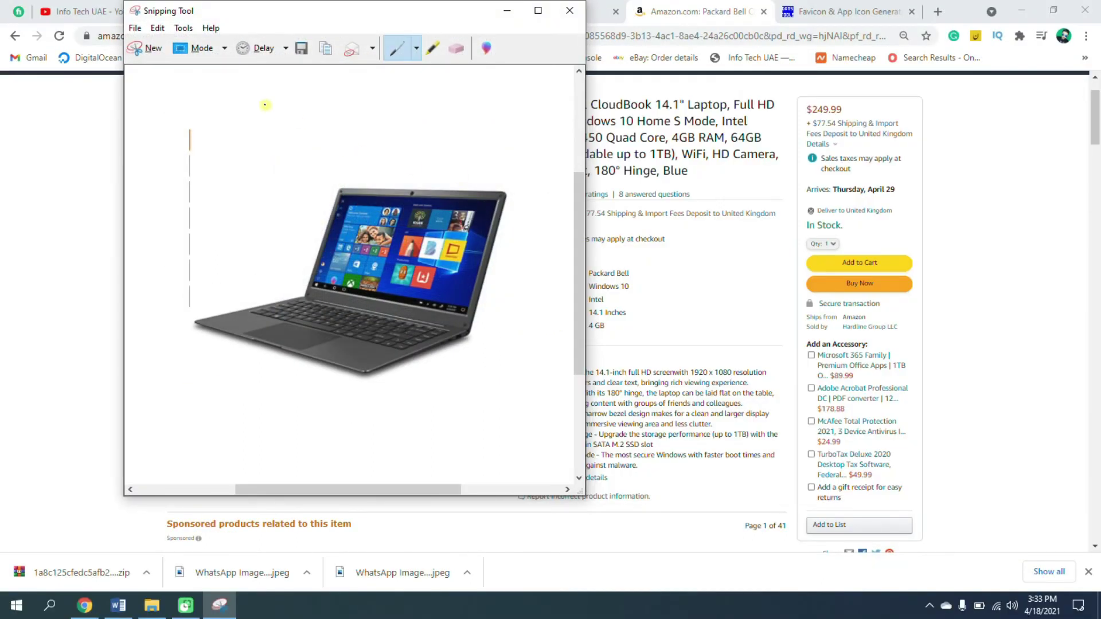
Save the laptop snip as a JPEG file named 123 in Downloads and close Snipping Tool
{"action": "left_click", "coordinate": [135, 28]}
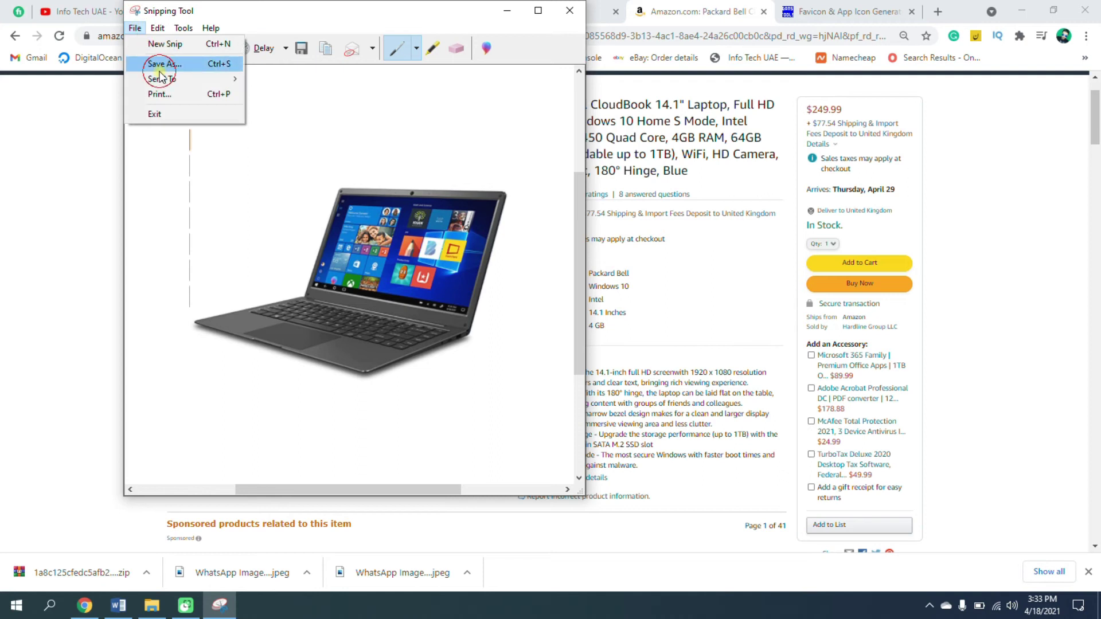
{"action": "left_click", "coordinate": [160, 68]}
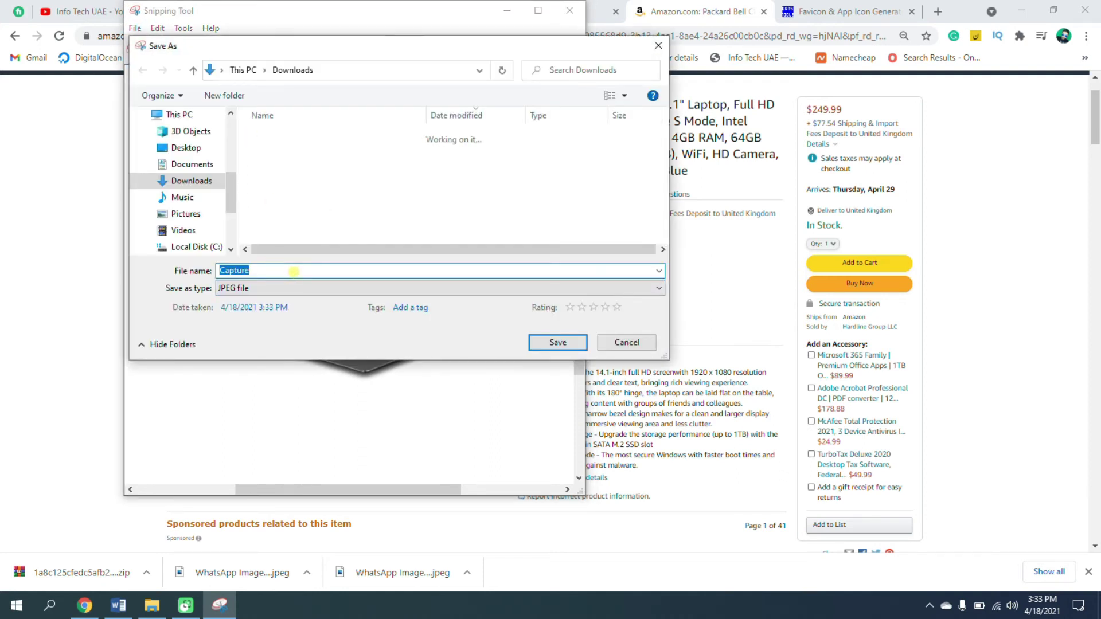
{"action": "left_click", "coordinate": [554, 343]}
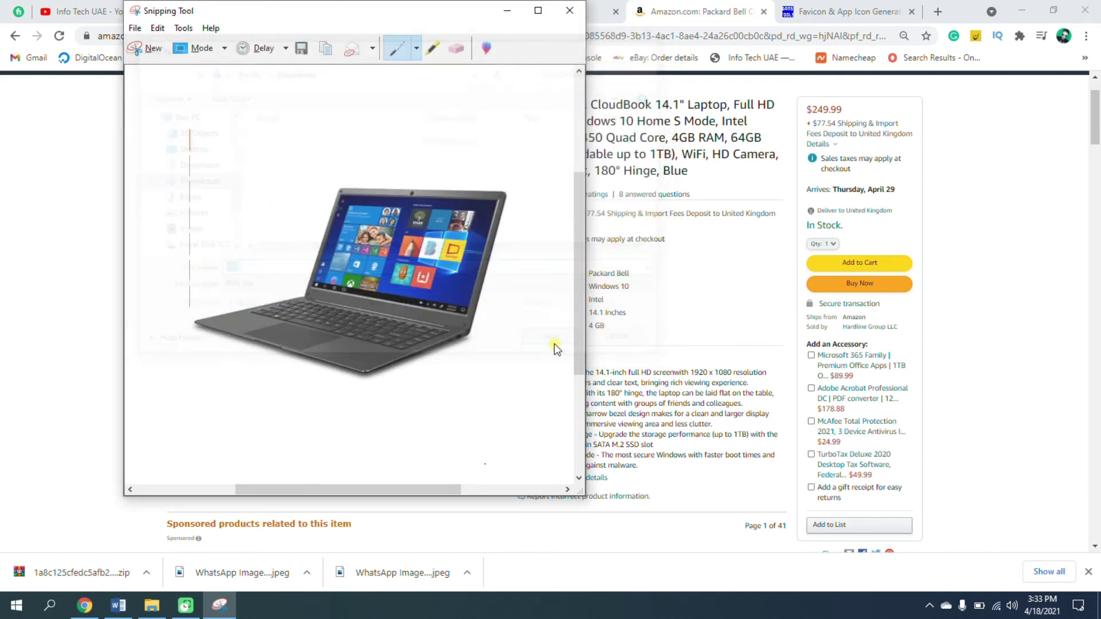
{"action": "left_click", "coordinate": [569, 10]}
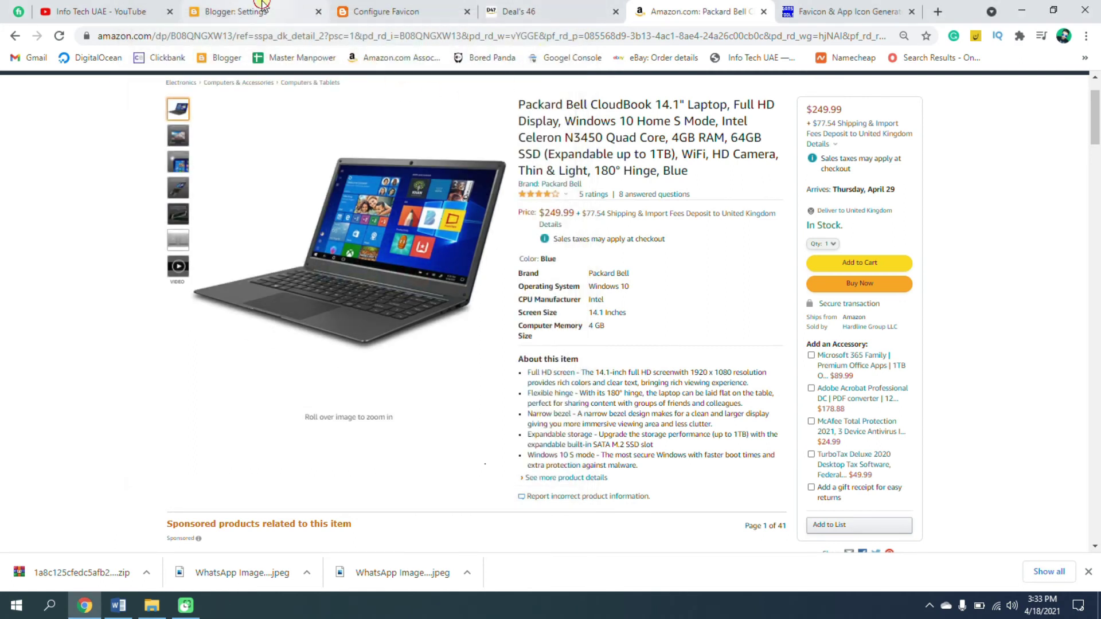
Create a new post in Blogger and insert the image 123 from Downloads into its body
{"action": "left_click", "coordinate": [241, 12]}
{"action": "left_click", "coordinate": [65, 180]}
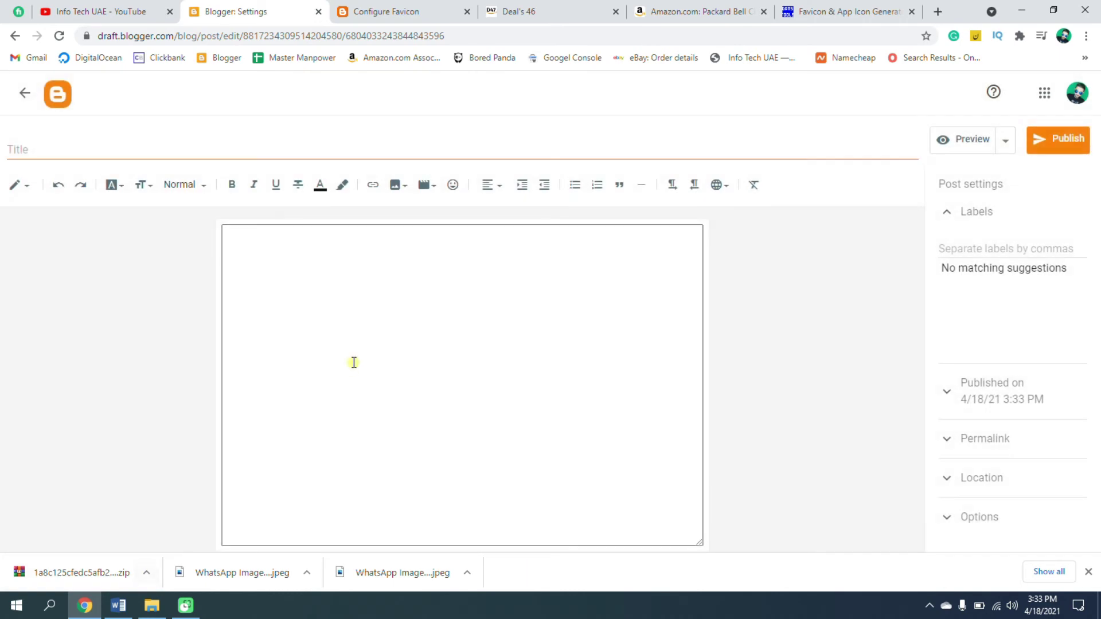
{"action": "left_click", "coordinate": [366, 281]}
{"action": "left_click", "coordinate": [408, 191]}
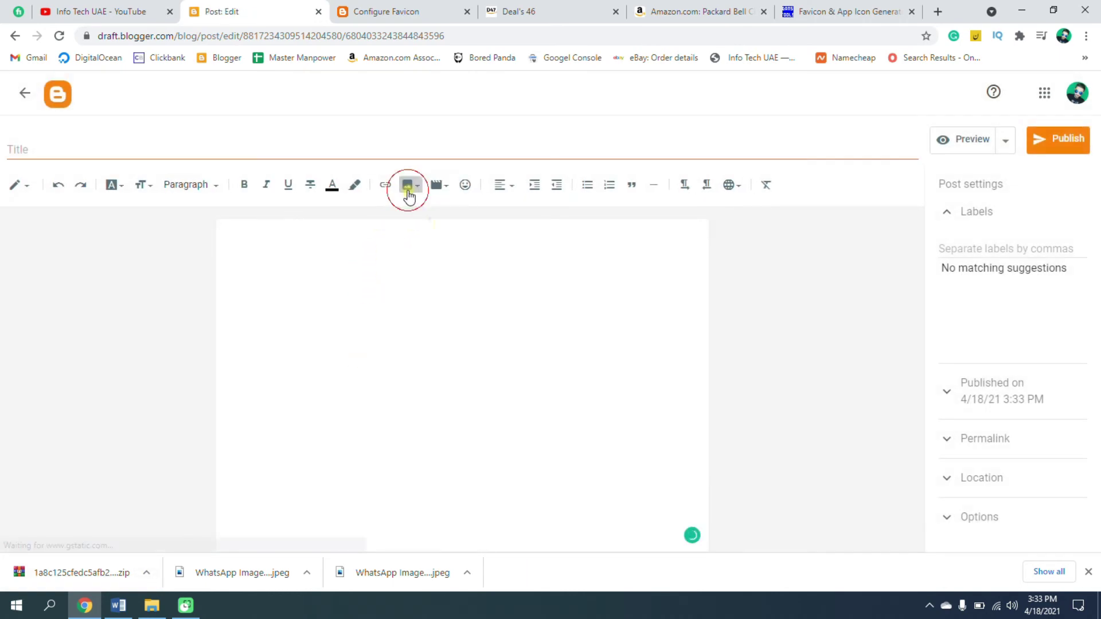
{"action": "left_click", "coordinate": [464, 213]}
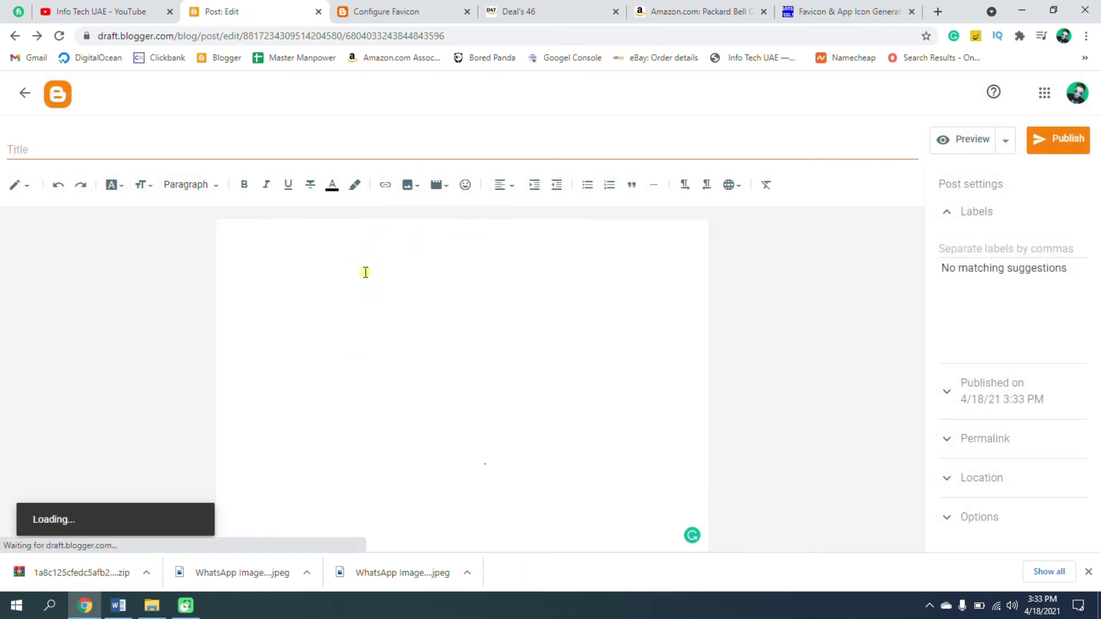
{"action": "left_click", "coordinate": [276, 204]}
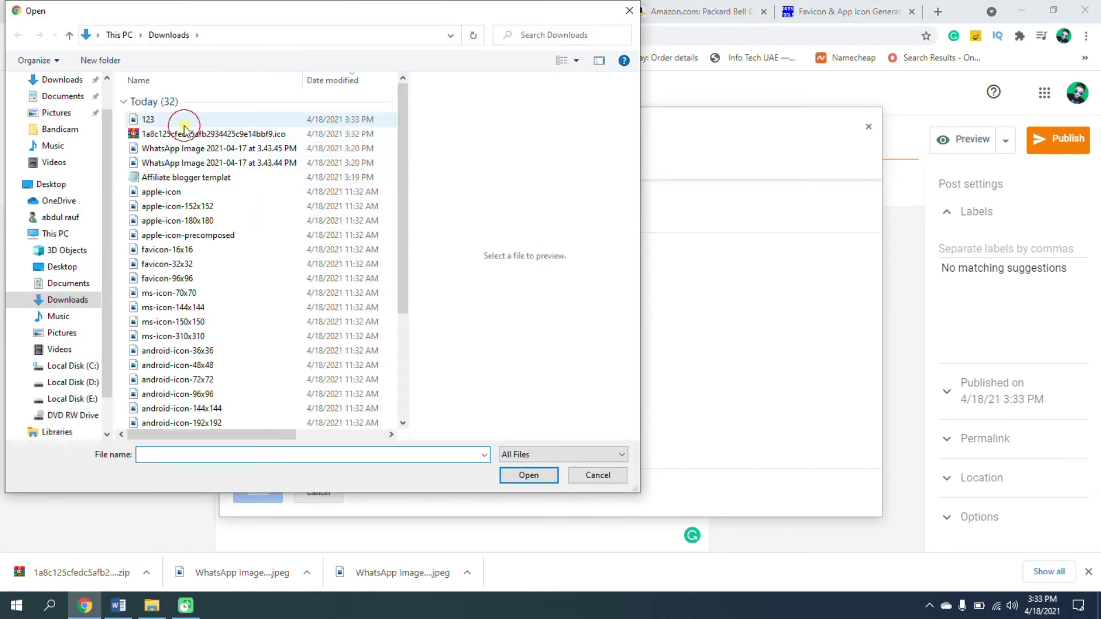
{"action": "left_click", "coordinate": [181, 119]}
{"action": "left_click", "coordinate": [528, 475]}
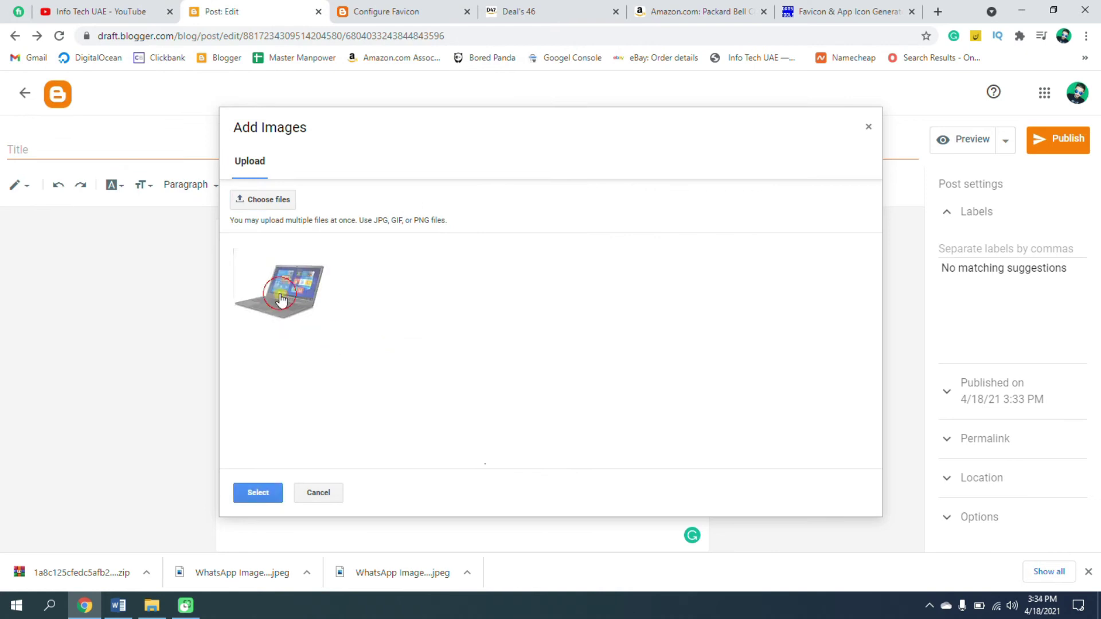
{"action": "left_click", "coordinate": [264, 494]}
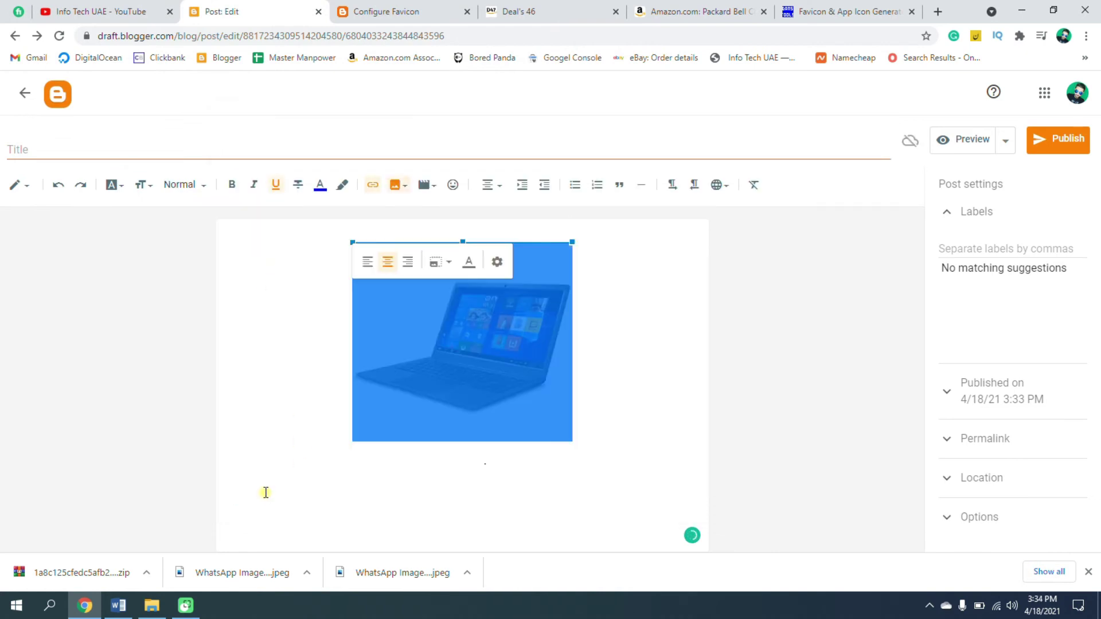
{"action": "left_click", "coordinate": [555, 456]}
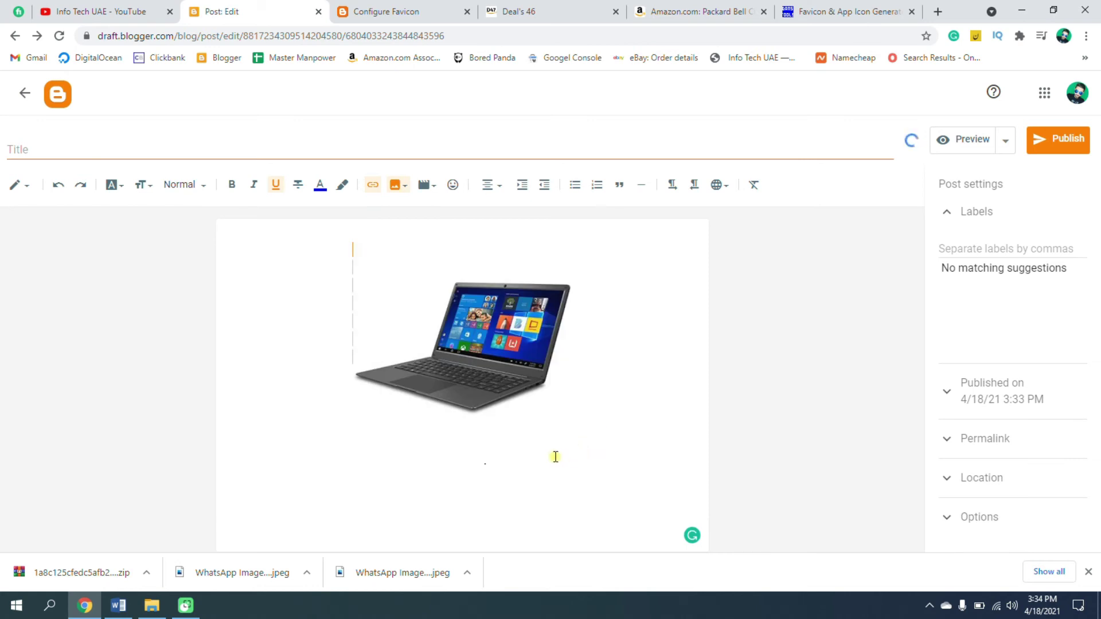
Copy the "About this item" bullet points from the Amazon laptop page into the post below the picture
{"action": "left_click", "coordinate": [697, 12]}
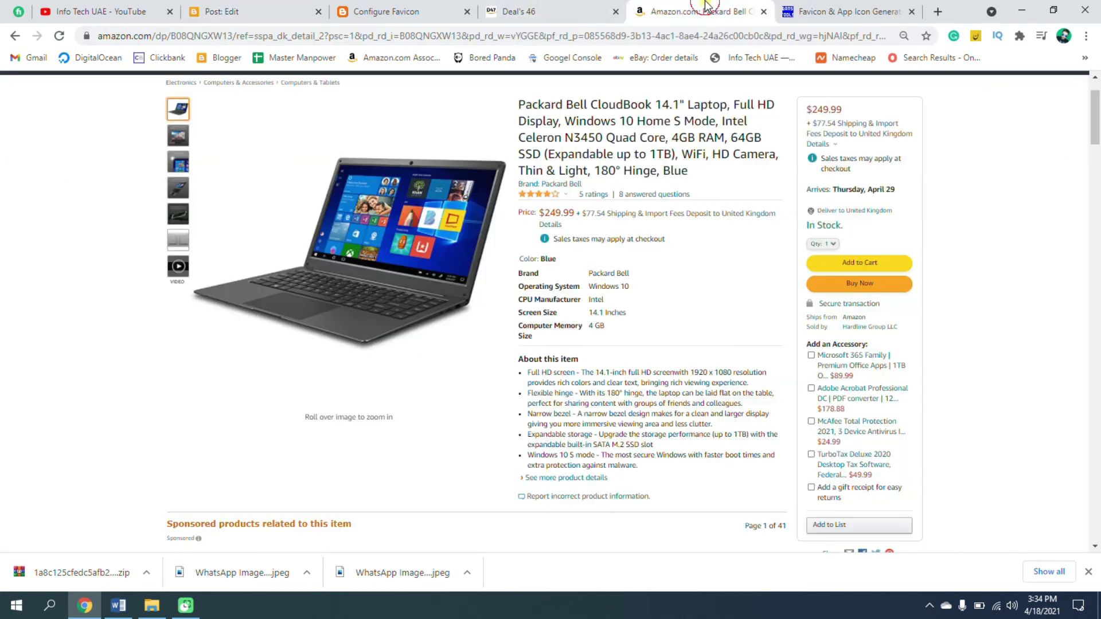
{"action": "scroll", "coordinate": [620, 351], "scroll_direction": "down", "scroll_amount": 2}
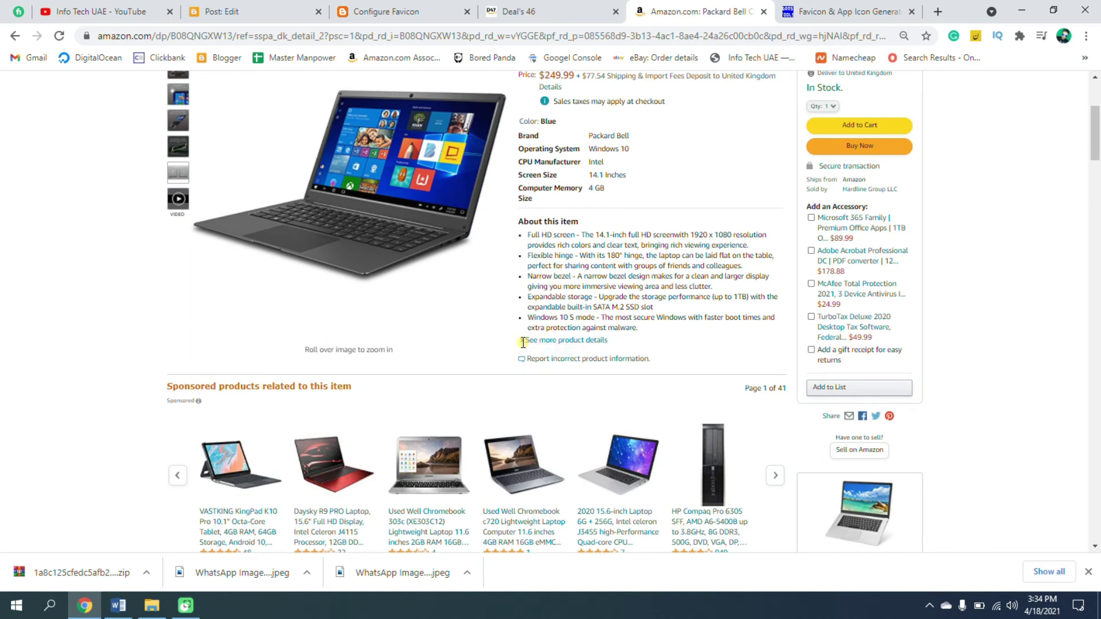
{"action": "left_click_drag", "start_coordinate": [639, 332], "coordinate": [531, 236]}
{"action": "key", "text": "ctrl+c"}
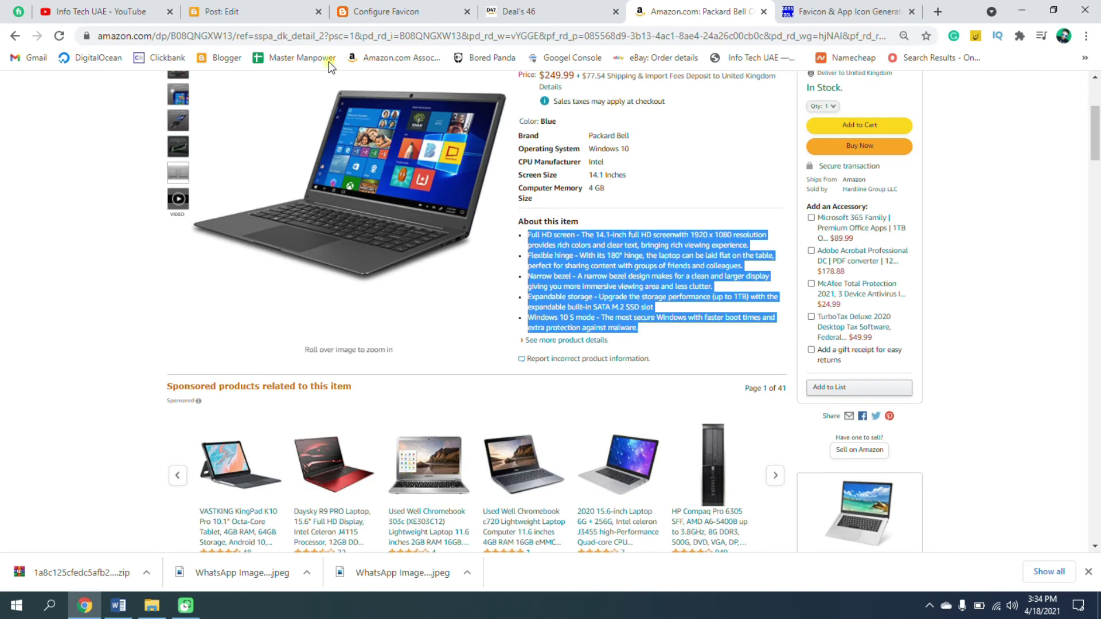
{"action": "left_click", "coordinate": [264, 11]}
{"action": "key", "text": "ctrl+v"}
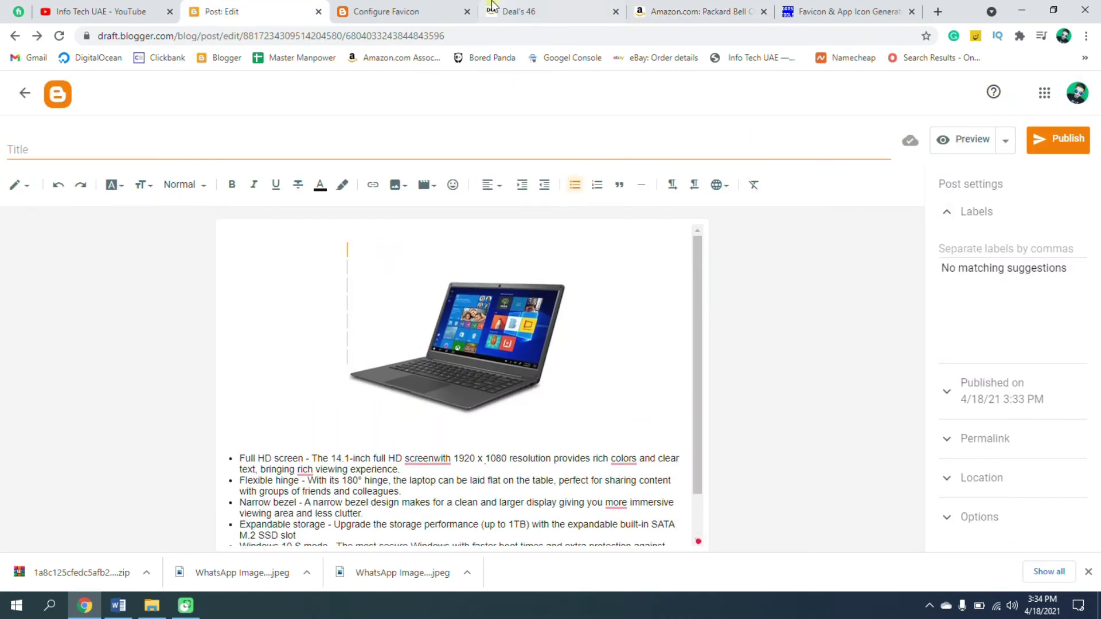
Copy the full Packard Bell CloudBook 14.1" product title from Amazon into the post's title
{"action": "left_click", "coordinate": [697, 12]}
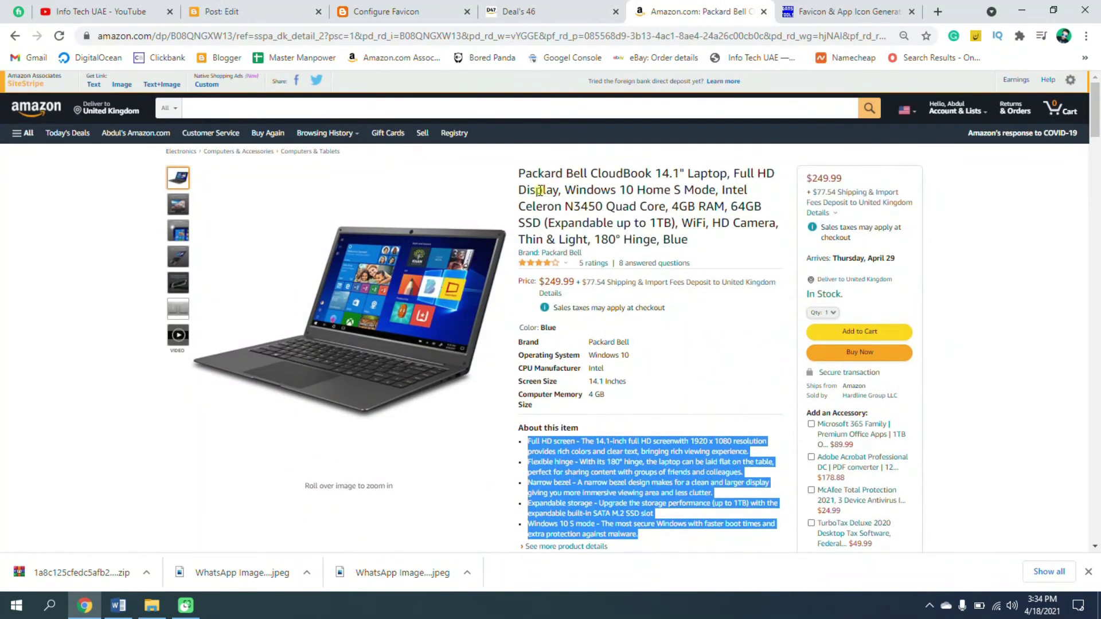
{"action": "left_click_drag", "start_coordinate": [522, 172], "coordinate": [700, 244]}
{"action": "left_click", "coordinate": [282, 13]}
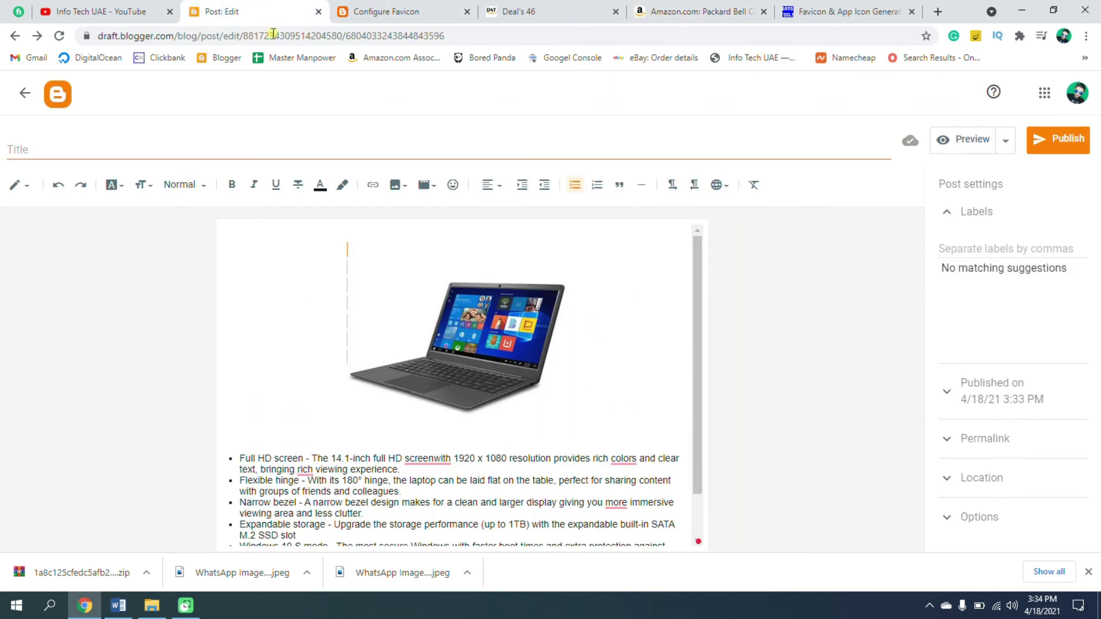
{"action": "left_click", "coordinate": [61, 145]}
{"action": "key", "text": "ctrl+v"}
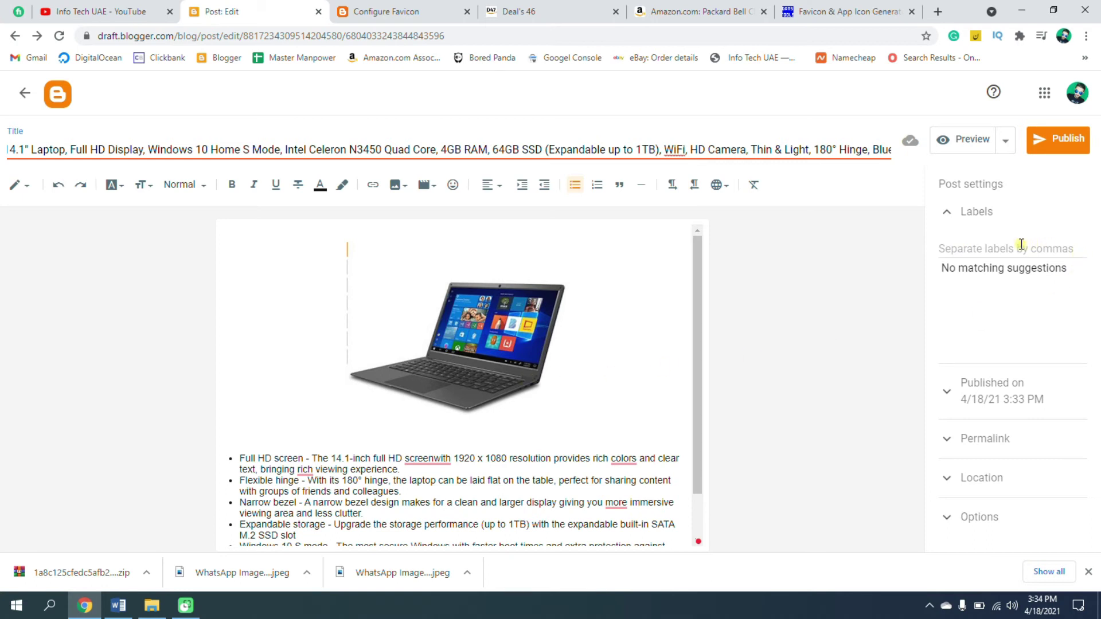
Add the label "labtop" to the post and publish it
{"action": "left_click", "coordinate": [1005, 248]}
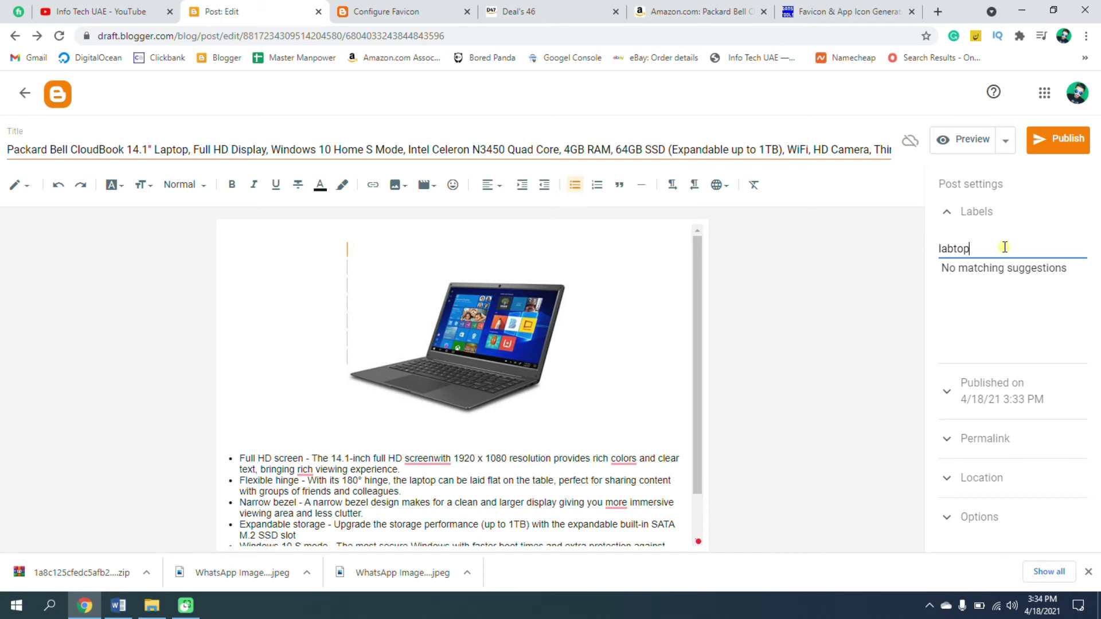
{"action": "left_click", "coordinate": [1062, 143]}
{"action": "left_click", "coordinate": [606, 343]}
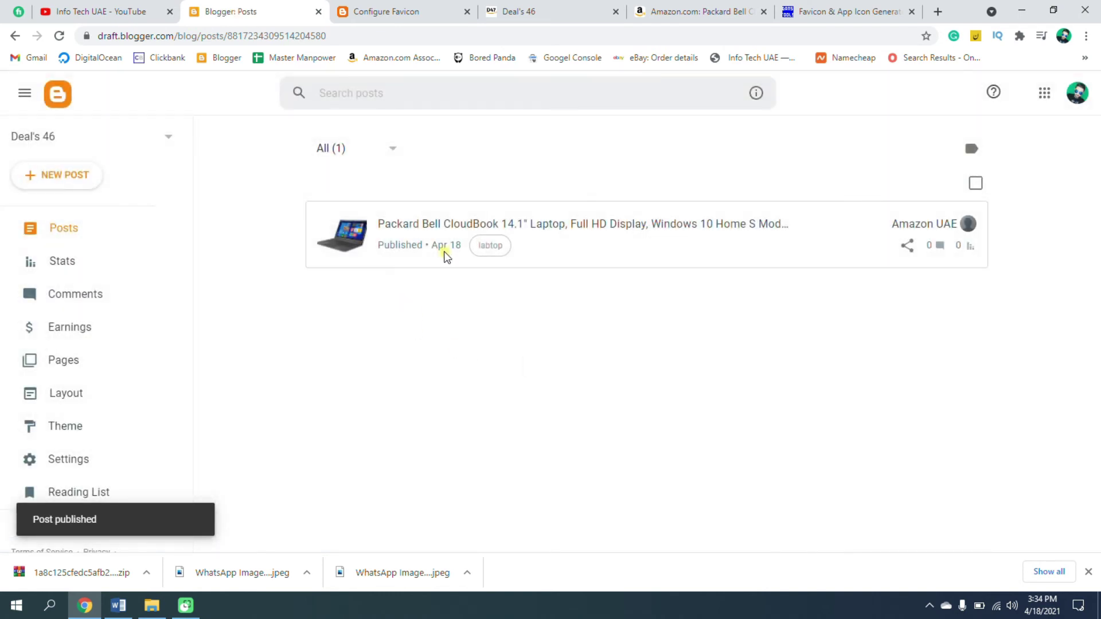
Reload the live blog and check the new laptop post under Latest Updated Deals and in the sidebar gadgets
{"action": "left_click", "coordinate": [509, 16]}
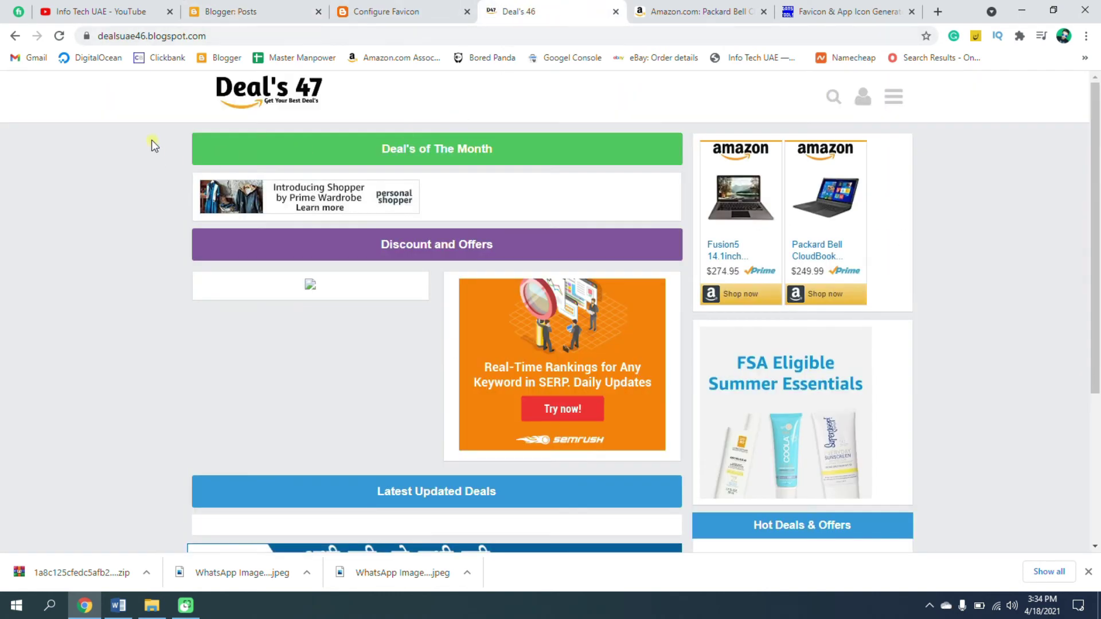
{"action": "left_click", "coordinate": [59, 36]}
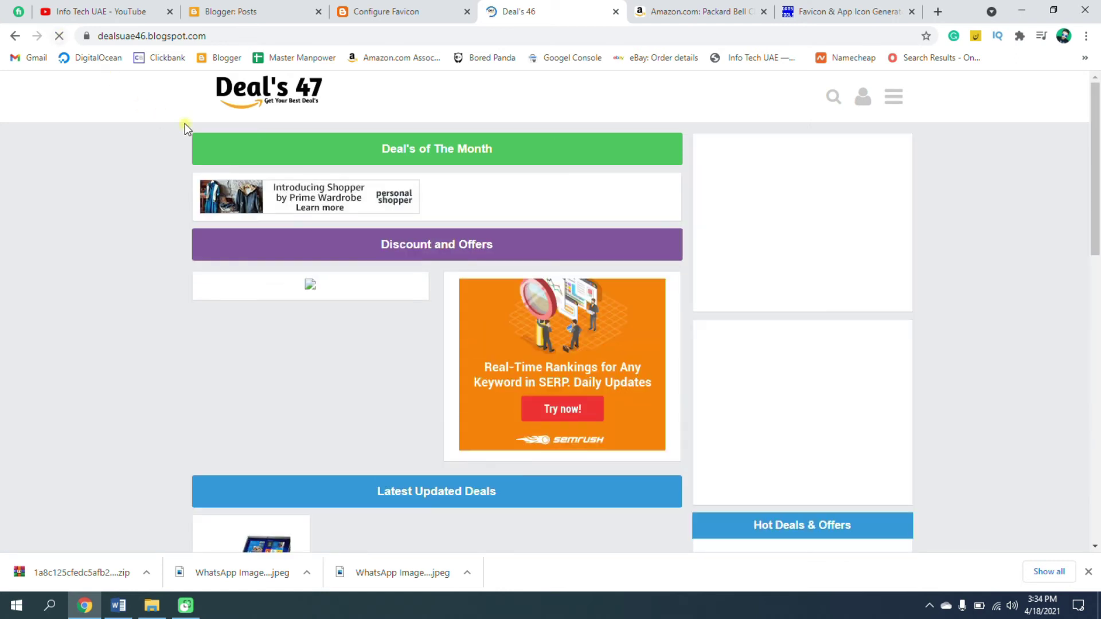
{"action": "scroll", "coordinate": [260, 135], "scroll_direction": "down", "scroll_amount": 5}
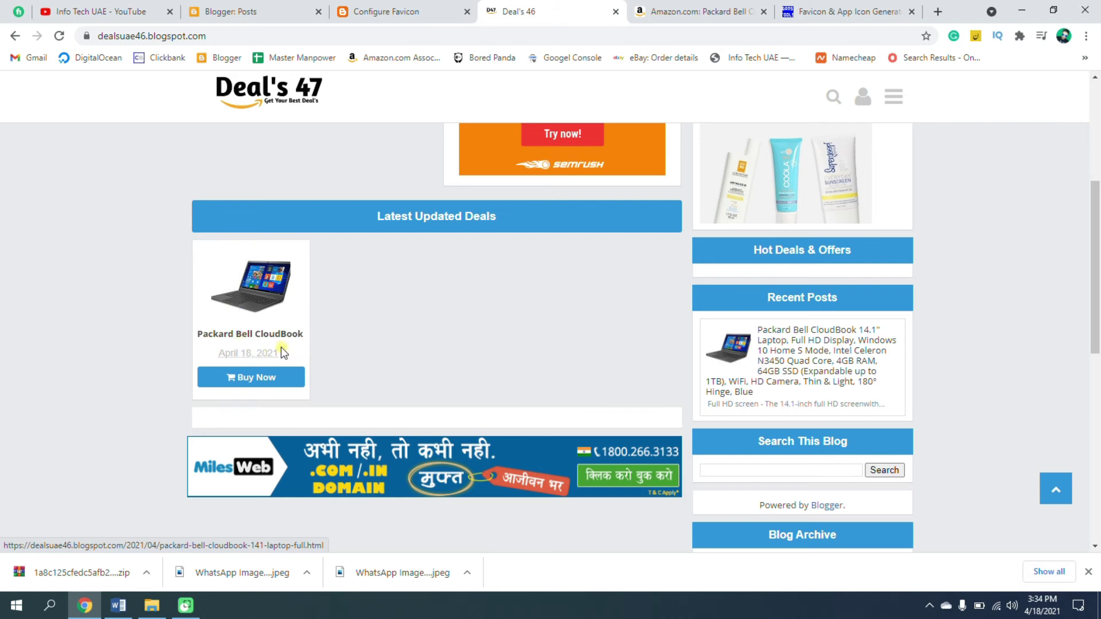
{"action": "scroll", "coordinate": [561, 295], "scroll_direction": "down", "scroll_amount": 4}
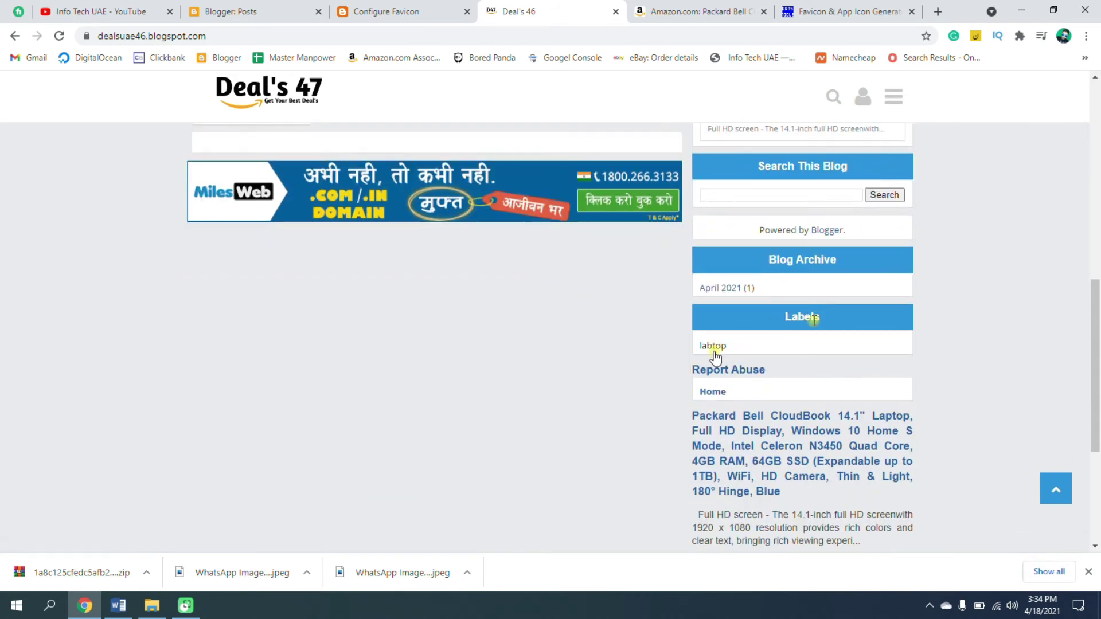
Open the blog's "labtop" label page and select its full web address for copying
{"action": "left_click", "coordinate": [710, 347]}
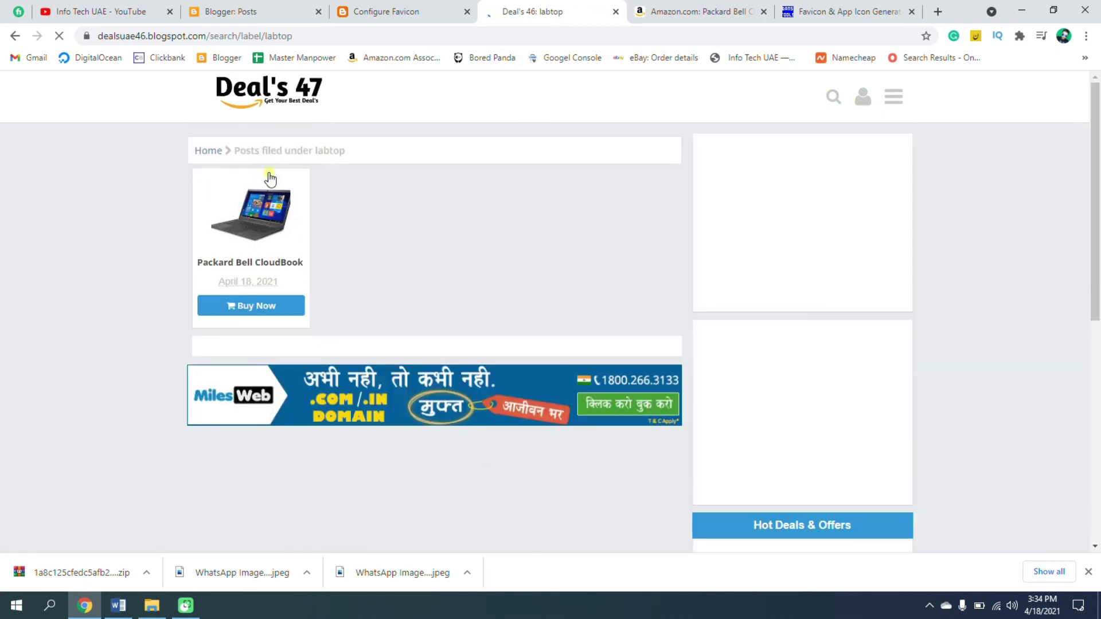
{"action": "left_click", "coordinate": [315, 33]}
{"action": "left_click", "coordinate": [328, 32]}
{"action": "left_click_drag", "start_coordinate": [365, 35], "coordinate": [68, 30]}
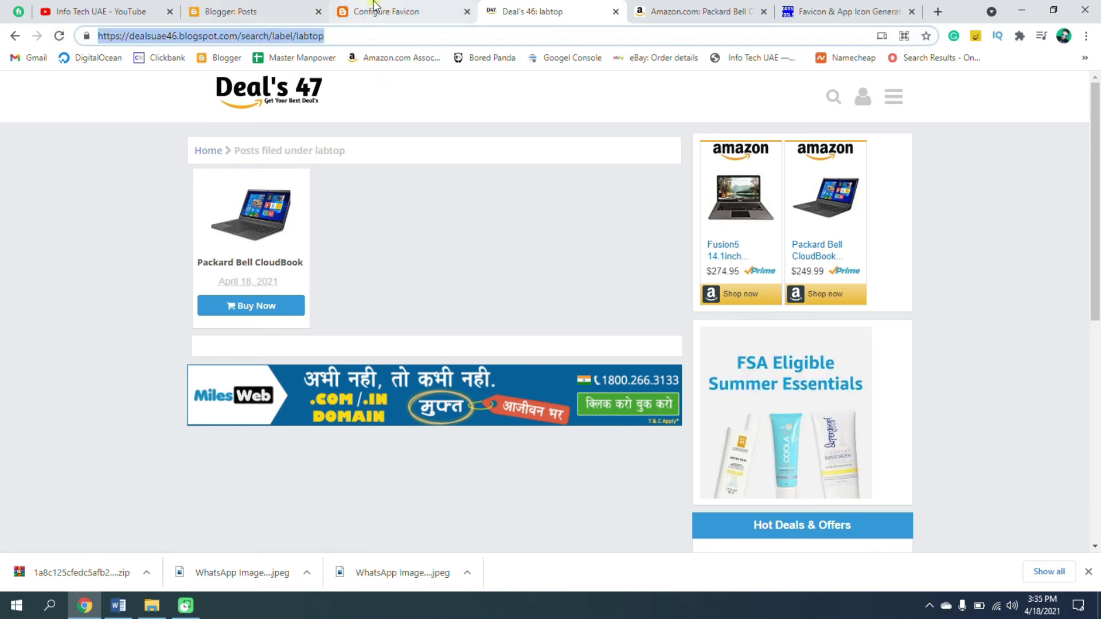
Close the Configure Favicon page and open the Theme page of the Deal's 46 blog in Blogger
{"action": "left_click", "coordinate": [277, 10]}
{"action": "left_click", "coordinate": [468, 12]}
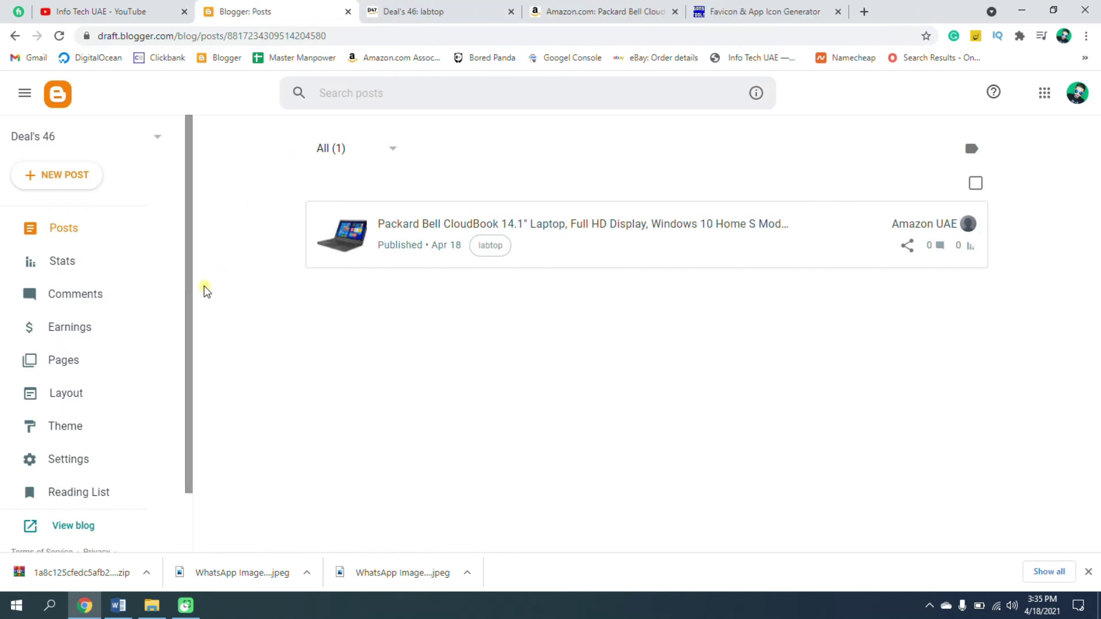
{"action": "left_click", "coordinate": [60, 424]}
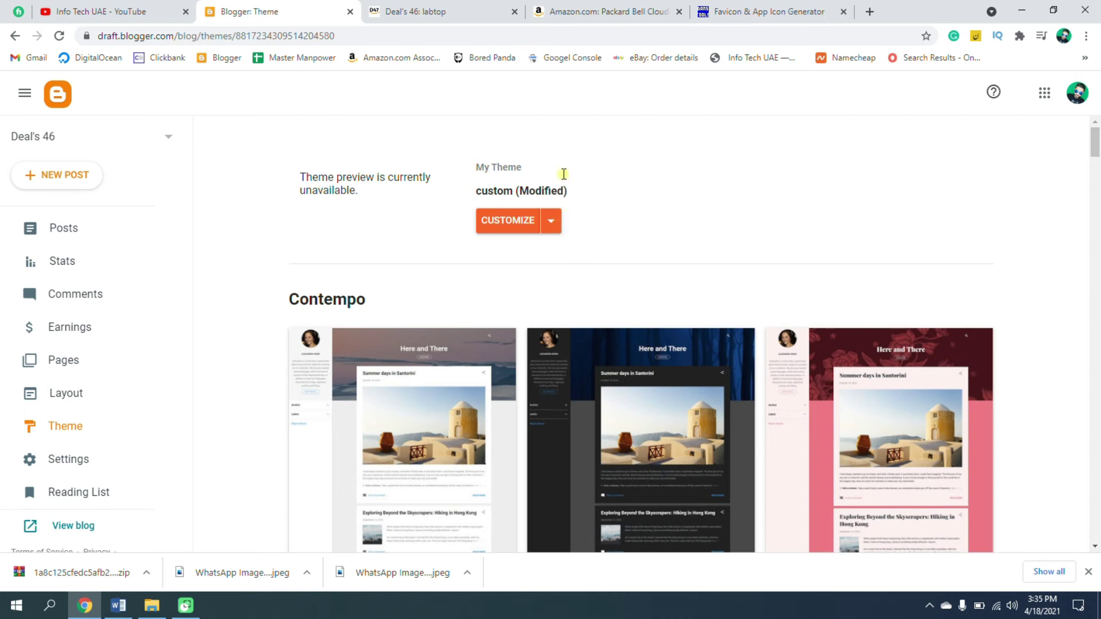
Test the Leptops entry in the live blog's category menu
{"action": "left_click", "coordinate": [459, 12]}
{"action": "left_click", "coordinate": [893, 96]}
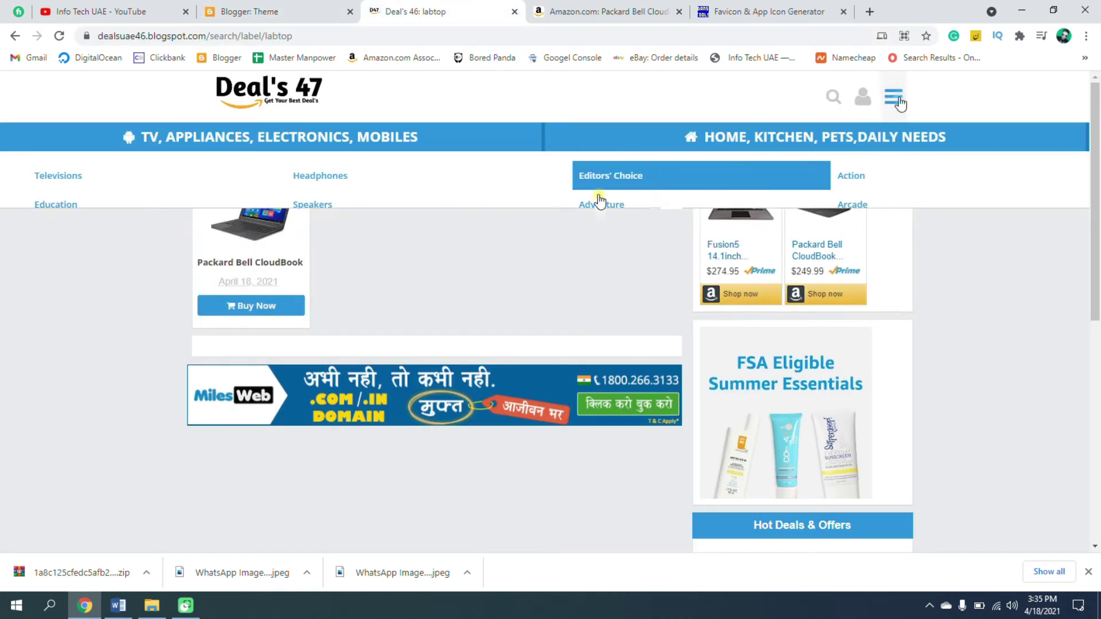
{"action": "left_click", "coordinate": [78, 323]}
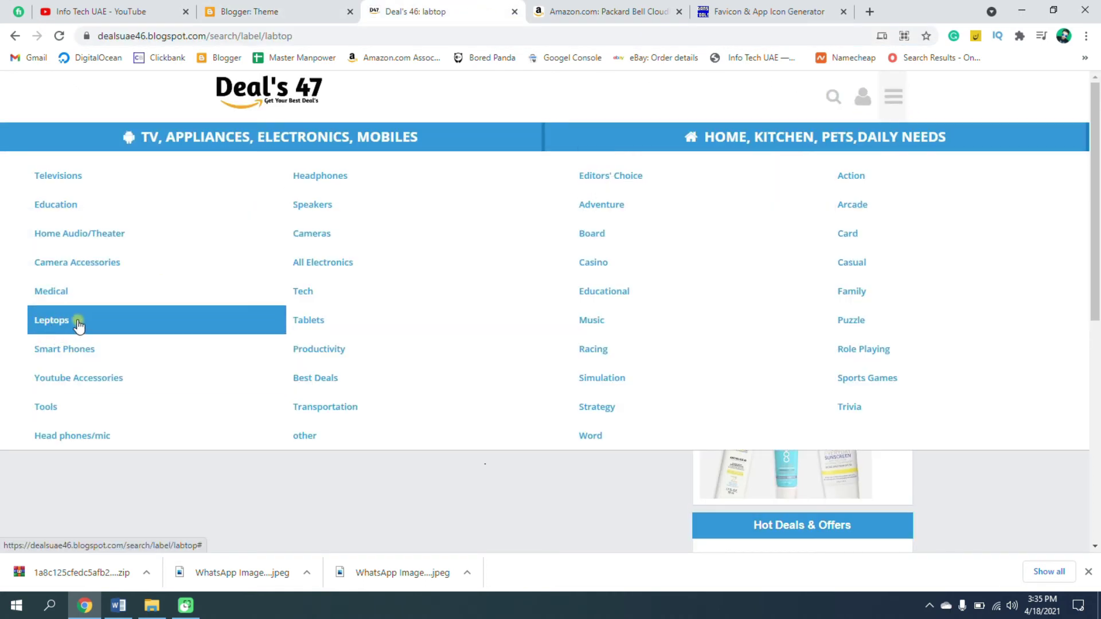
{"action": "left_click", "coordinate": [66, 323]}
Open the blog theme's HTML code for editing
{"action": "left_click", "coordinate": [259, 7]}
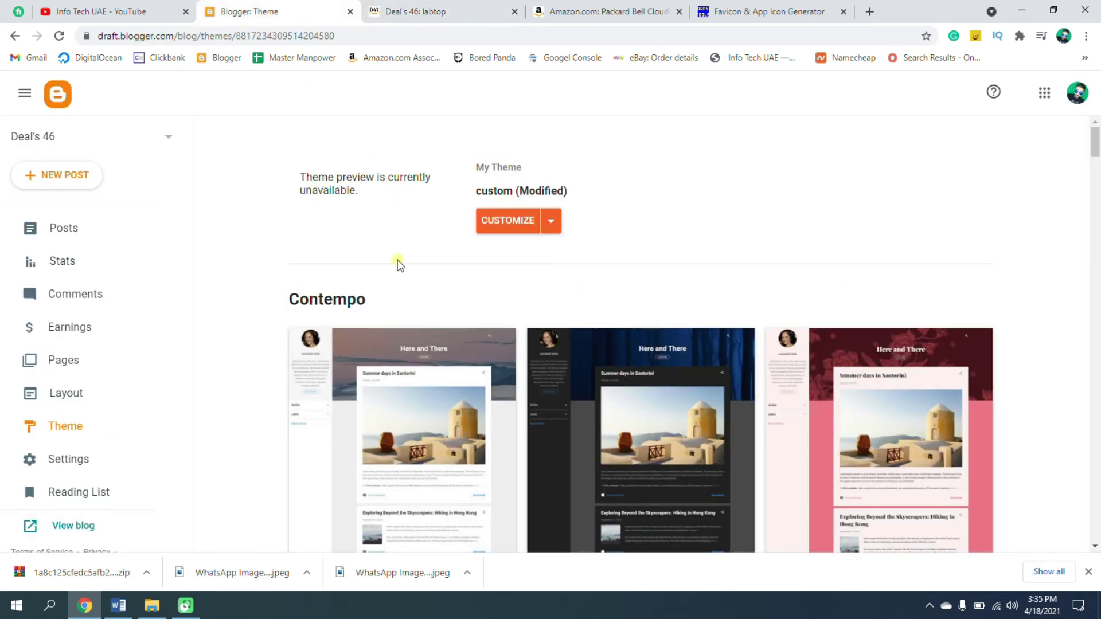
{"action": "left_click", "coordinate": [553, 225]}
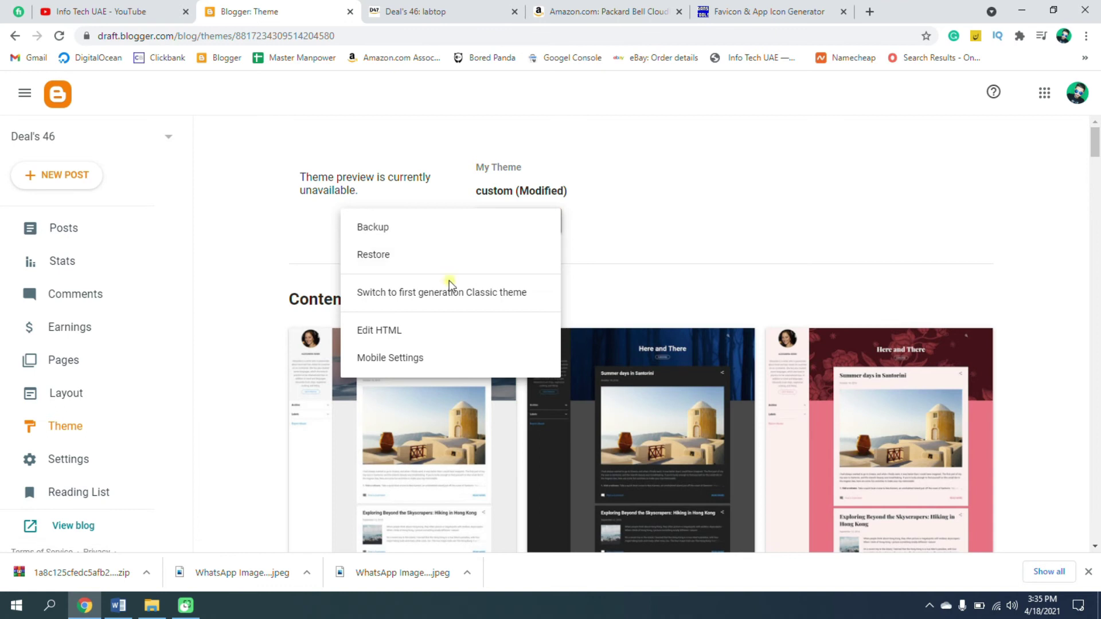
{"action": "left_click", "coordinate": [393, 331]}
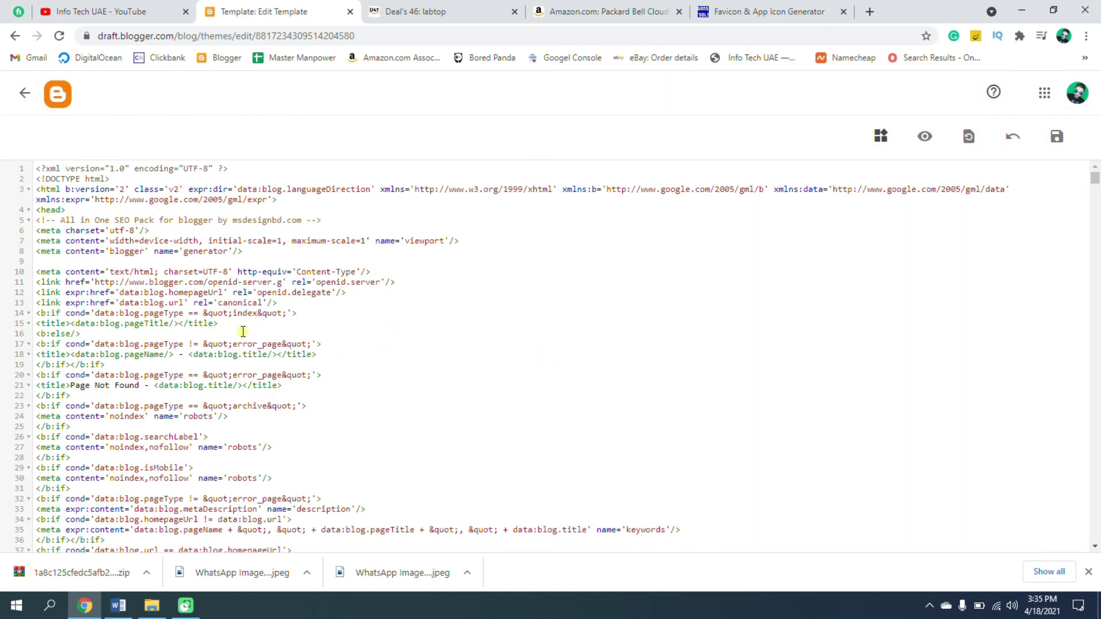
{"action": "scroll", "coordinate": [243, 332], "scroll_direction": "down", "scroll_amount": 8}
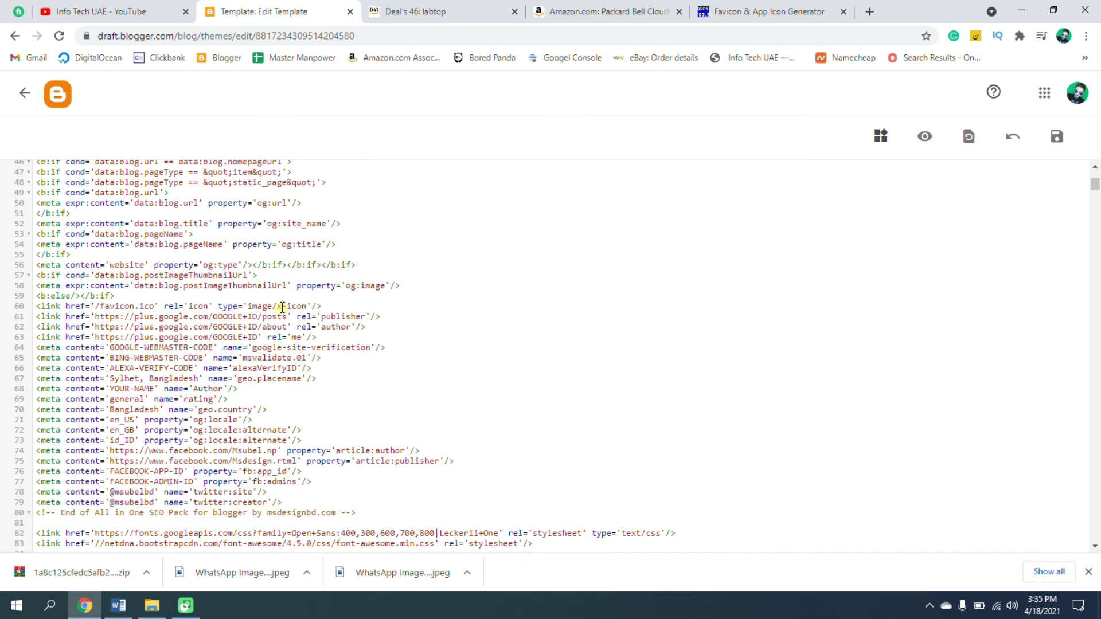
{"action": "scroll", "coordinate": [282, 307], "scroll_direction": "up", "scroll_amount": 6}
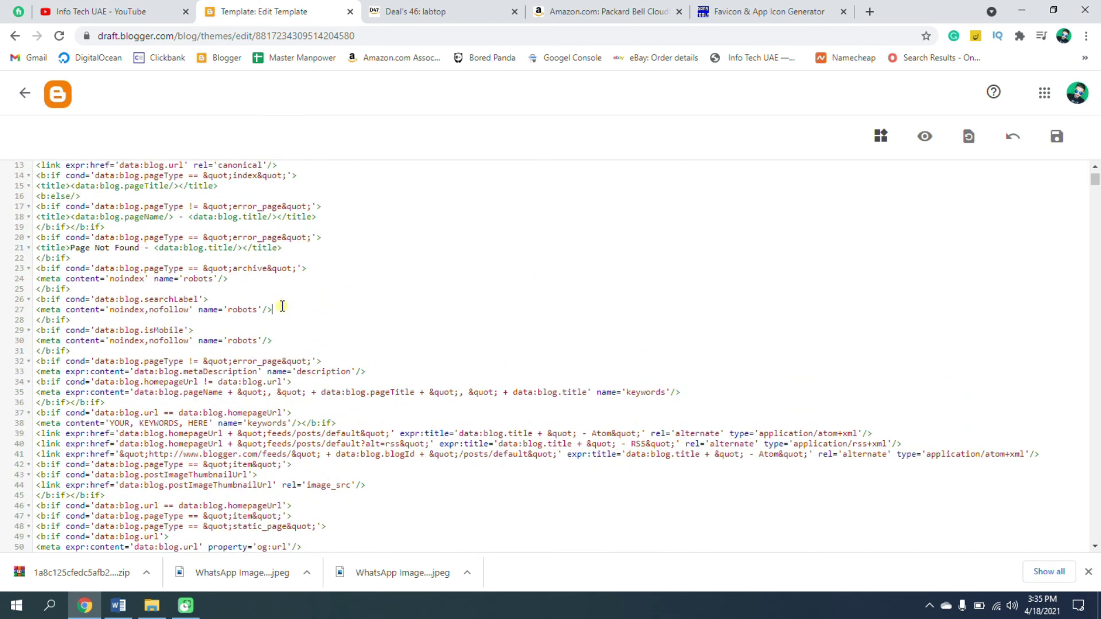
Search the theme code for "leptop", matching the spelling in the live blog's menu, and locate the Leptops menu link
{"action": "key", "text": "ctrl+f"}
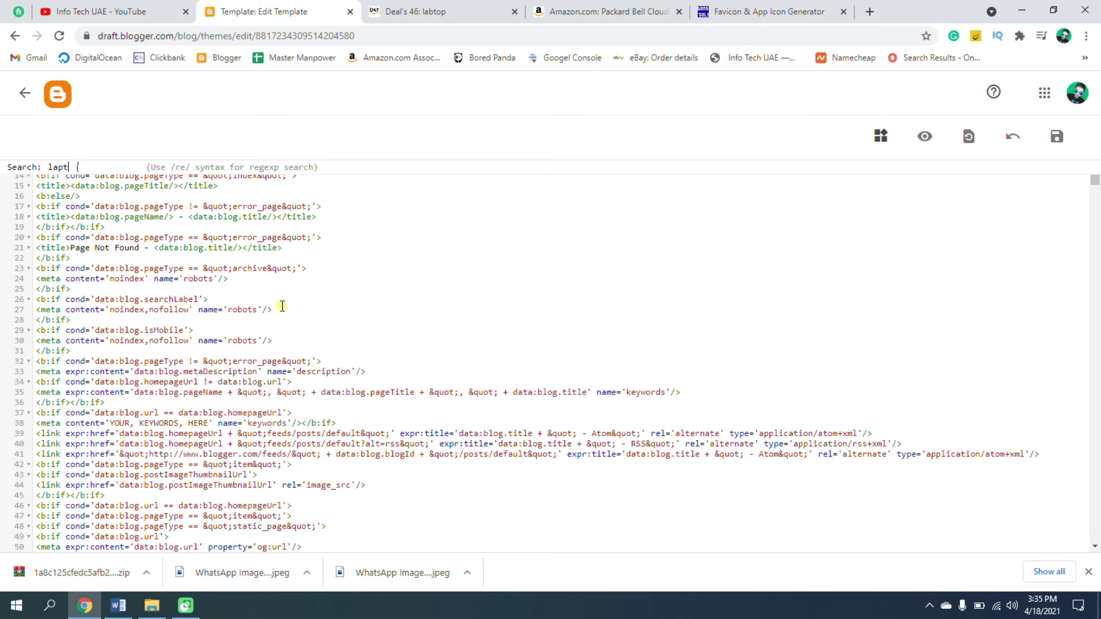
{"action": "left_click", "coordinate": [625, 6]}
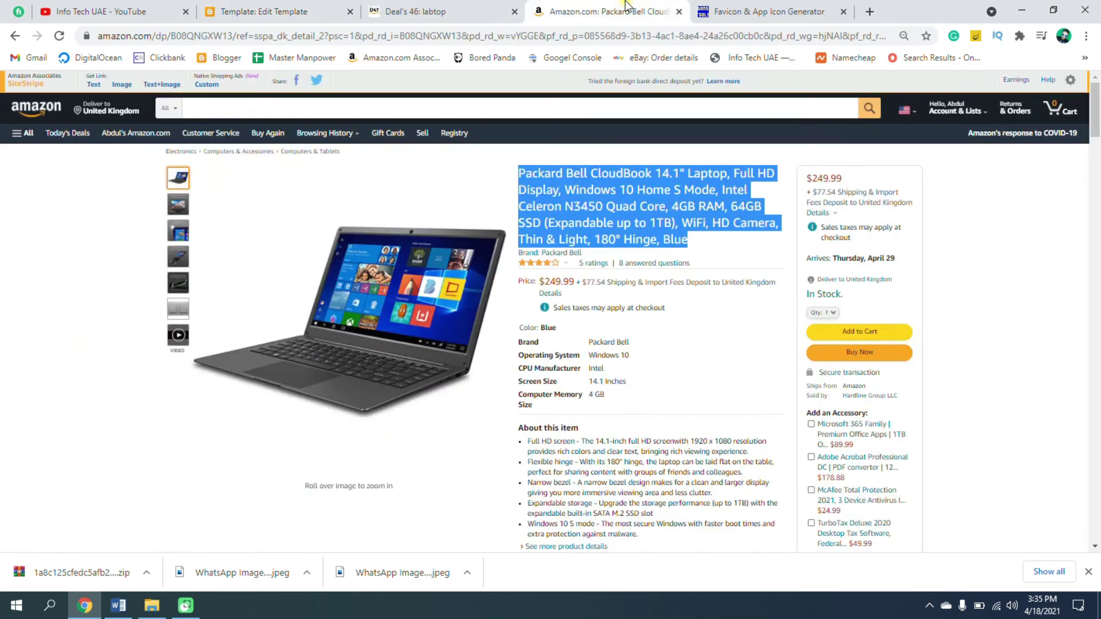
{"action": "mouse_move", "coordinate": [881, 118]}
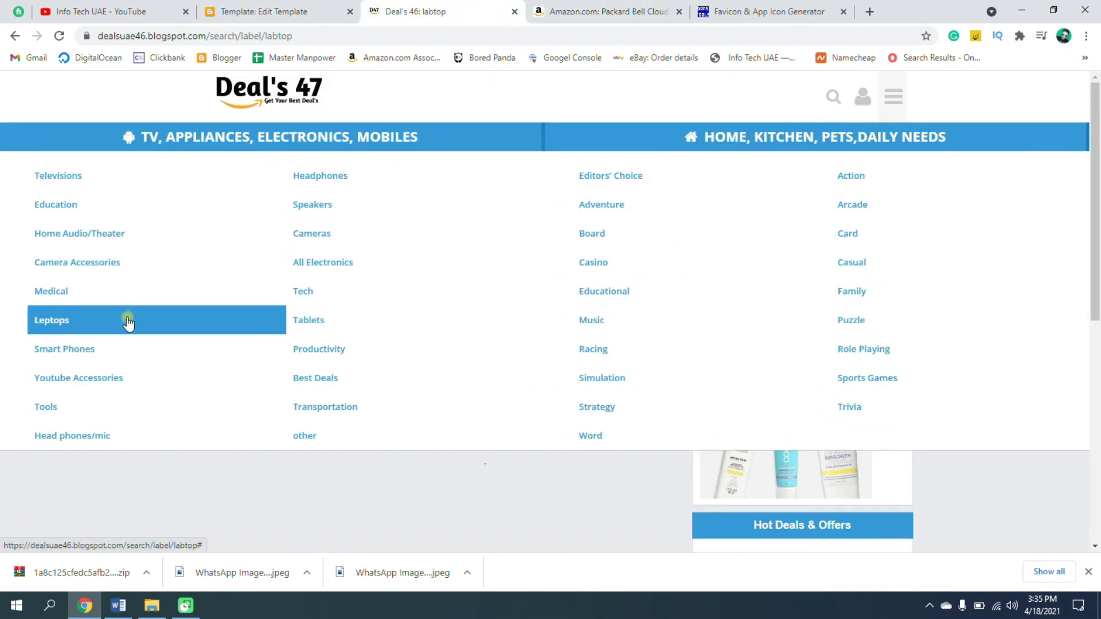
{"action": "left_click", "coordinate": [253, 11]}
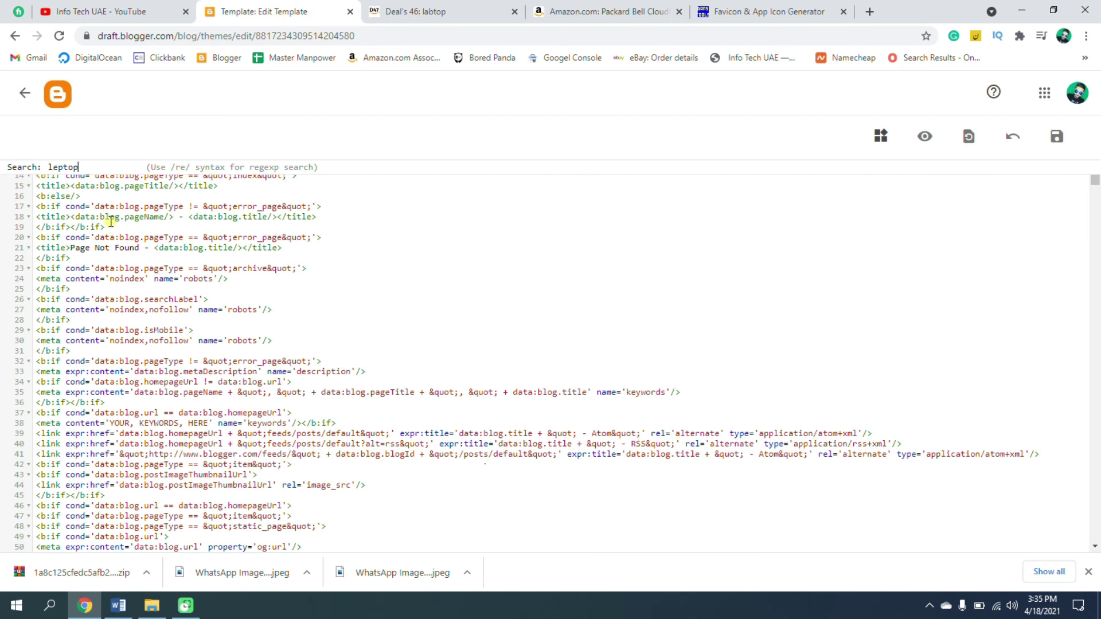
{"action": "key", "text": "Return"}
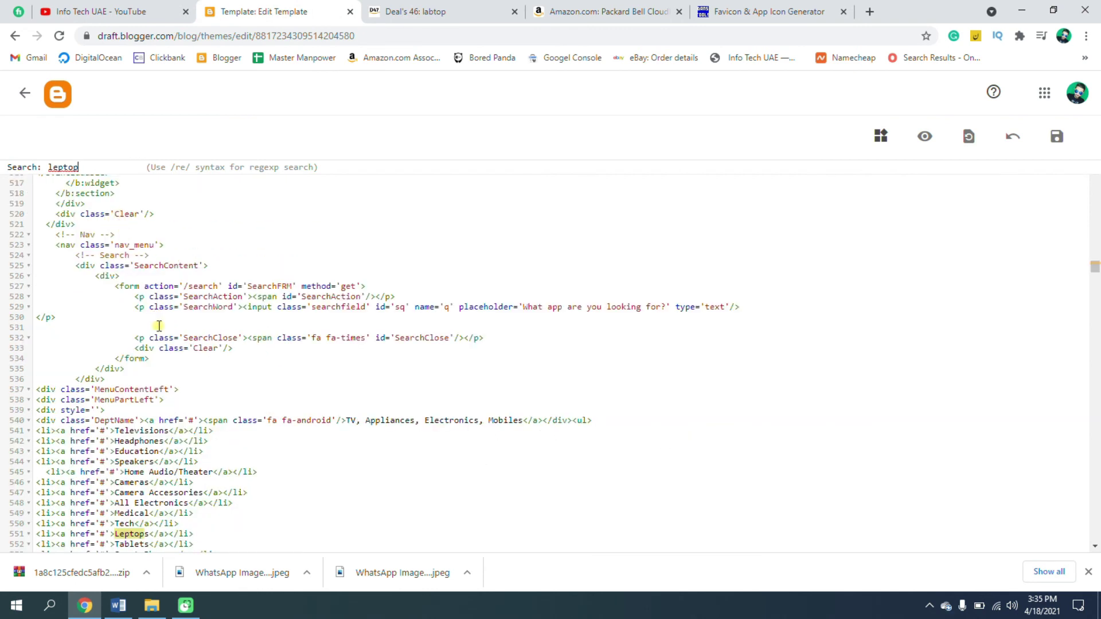
{"action": "scroll", "coordinate": [159, 326], "scroll_direction": "down", "scroll_amount": 3}
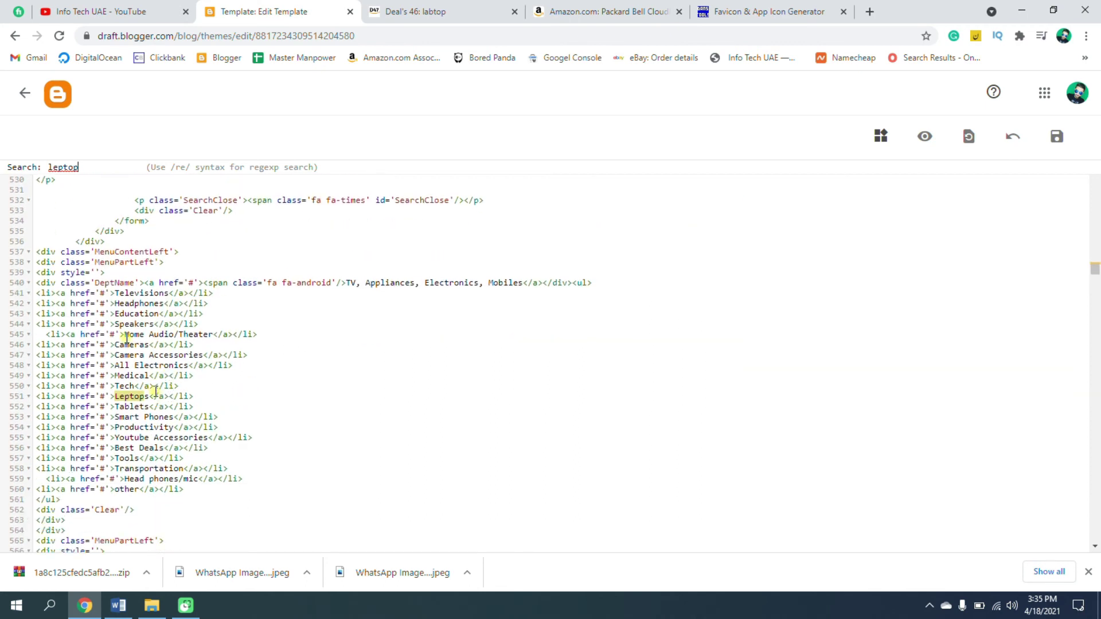
{"action": "left_click", "coordinate": [103, 400]}
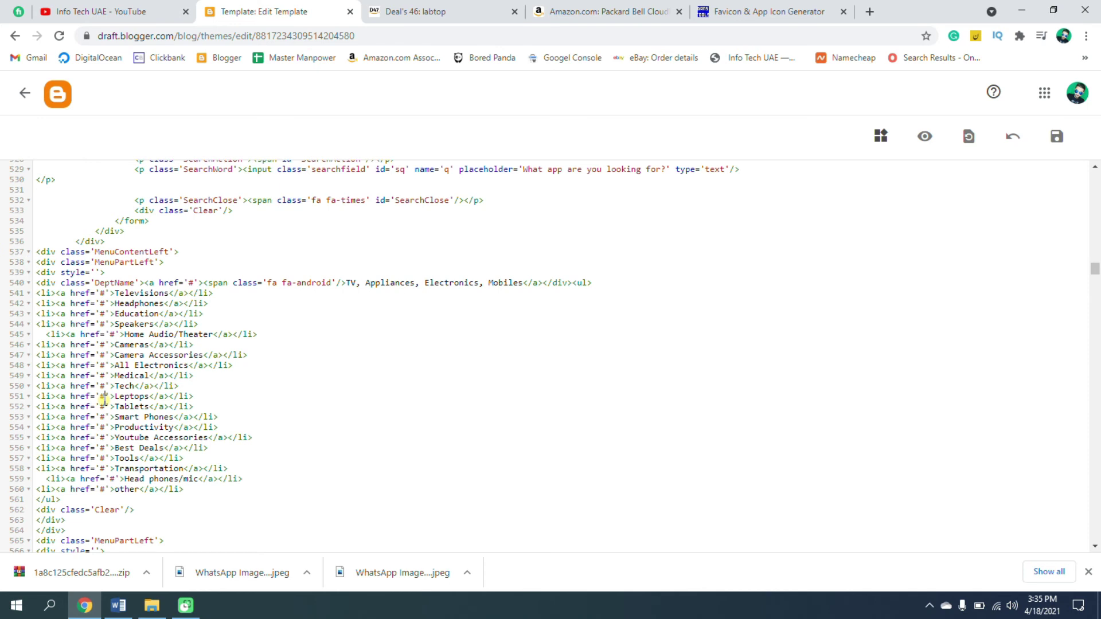
{"action": "left_click", "coordinate": [146, 479]}
{"action": "left_click", "coordinate": [427, 12]}
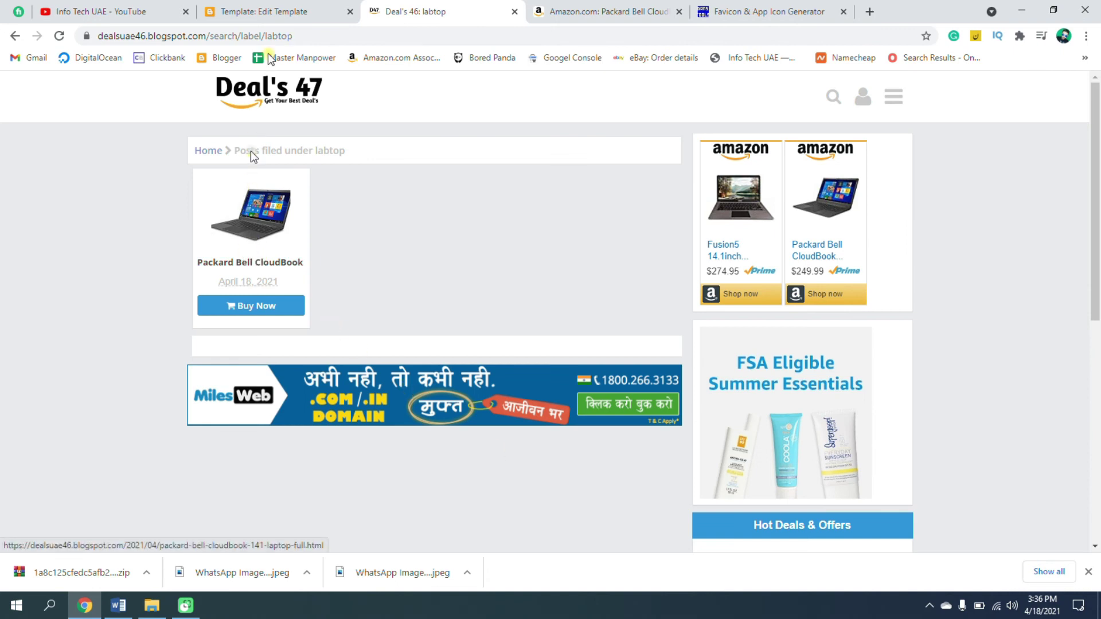
{"action": "left_click", "coordinate": [312, 36]}
{"action": "left_click_drag", "start_coordinate": [331, 35], "coordinate": [12, 41]}
{"action": "key", "text": "ctrl+c"}
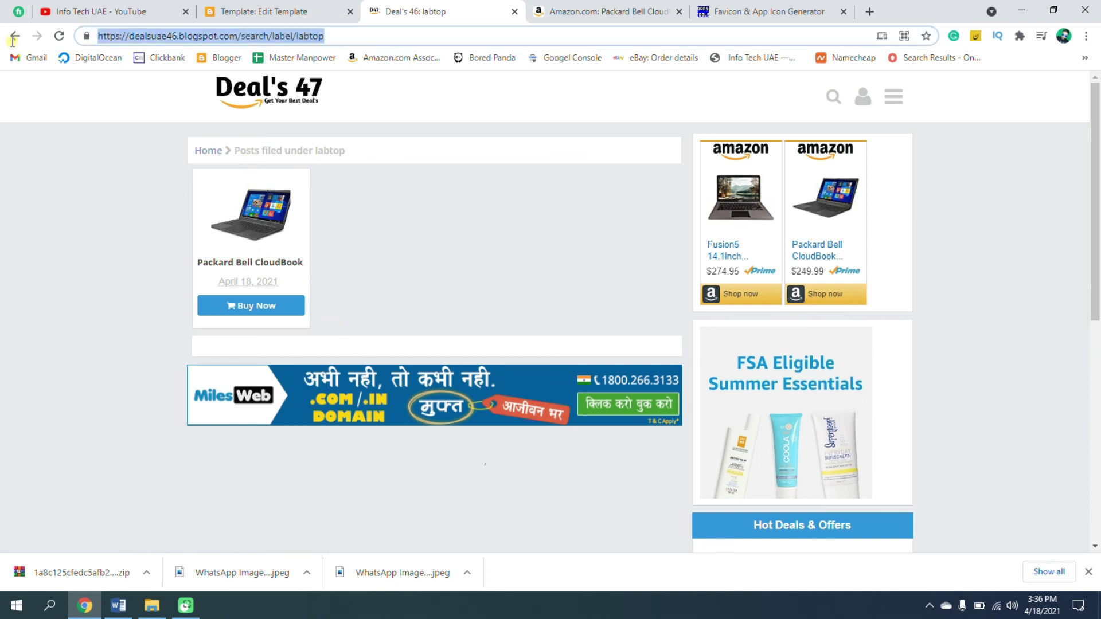
{"action": "left_click", "coordinate": [269, 10]}
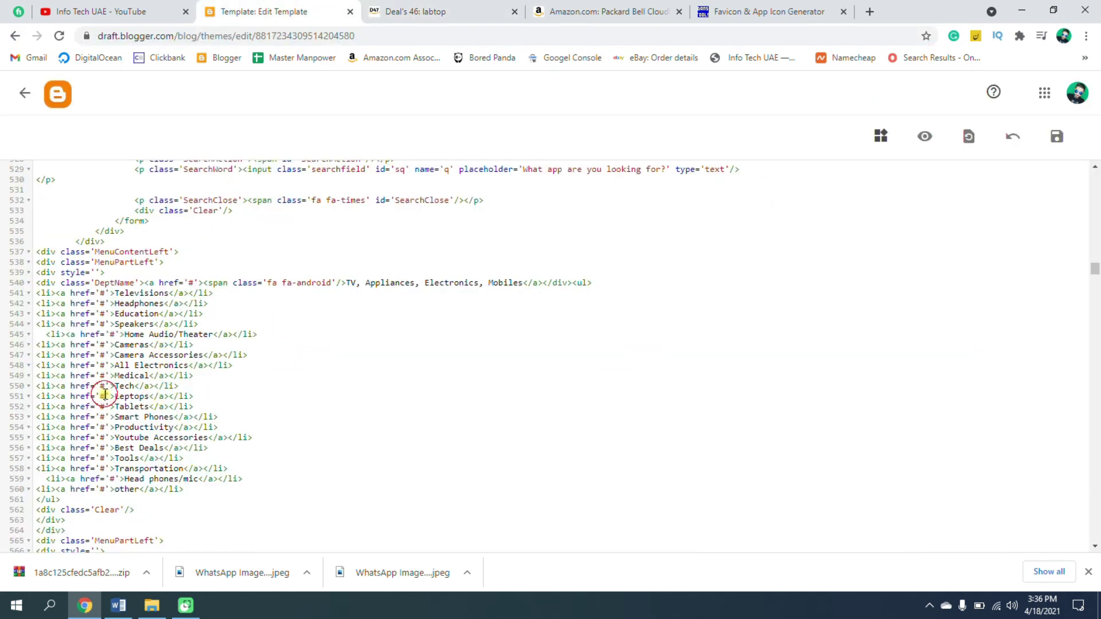
{"action": "key", "text": "ctrl+v"}
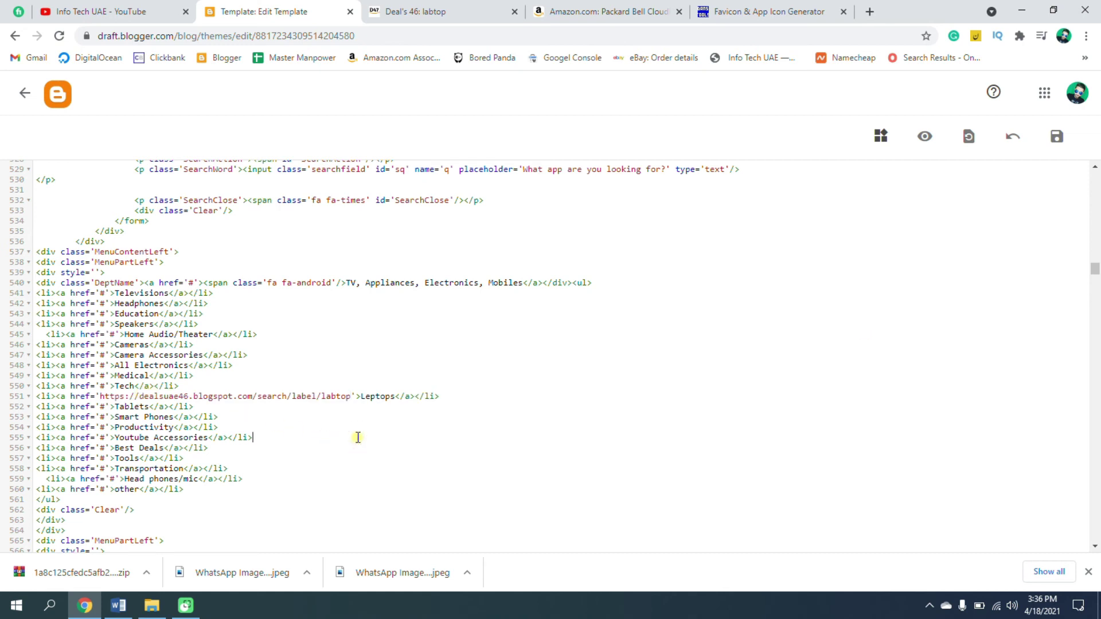
Save the edited theme code and return to the blog's list of posts
{"action": "left_click", "coordinate": [1057, 139]}
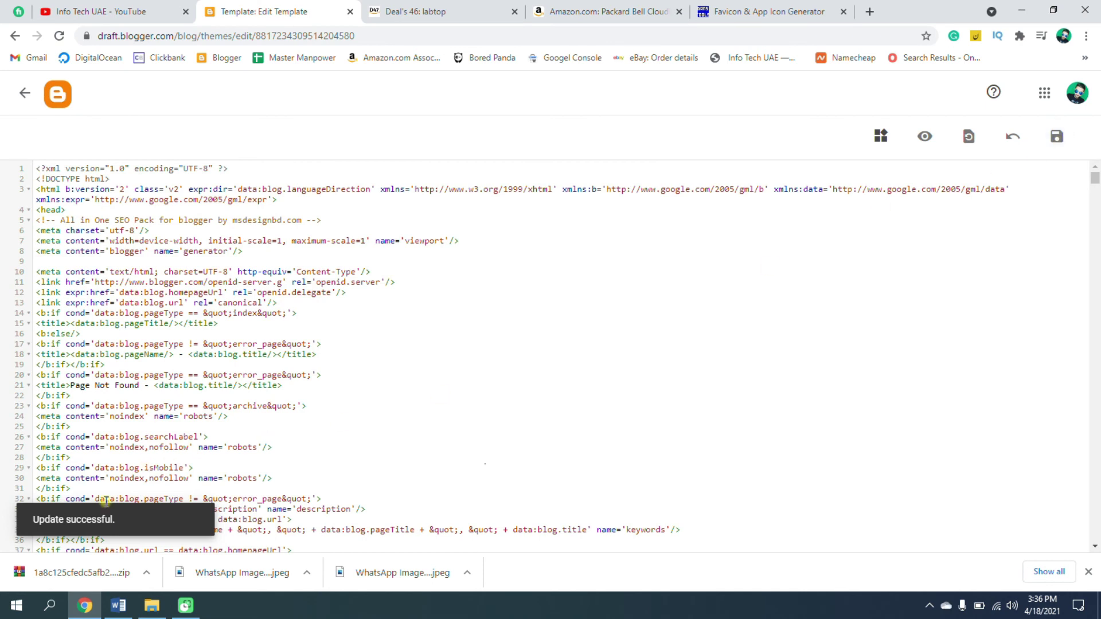
{"action": "left_click", "coordinate": [25, 93]}
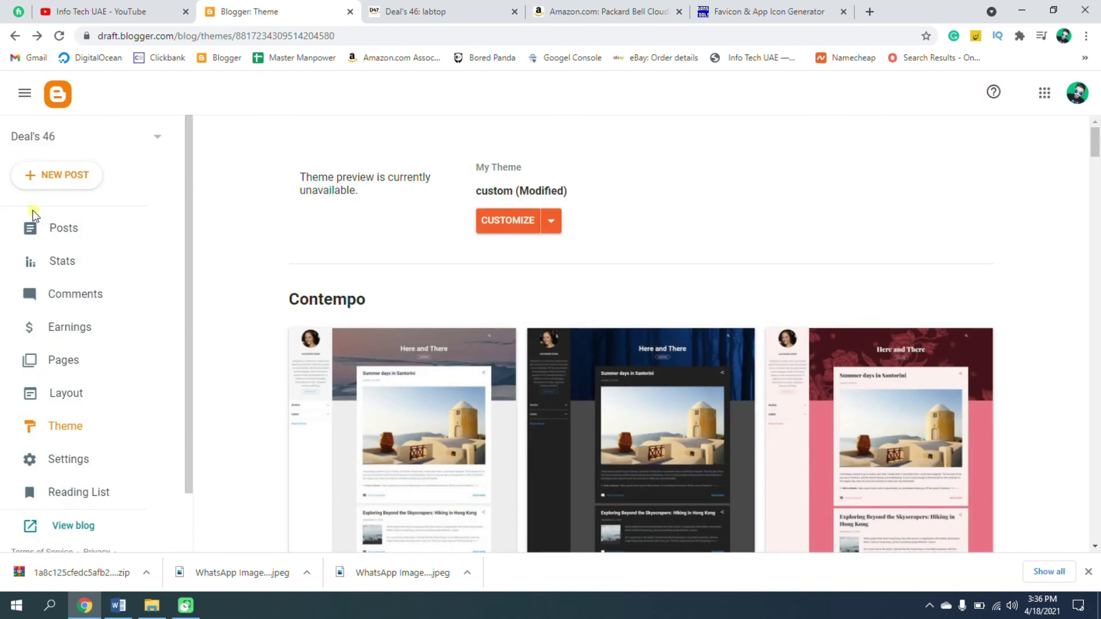
{"action": "left_click", "coordinate": [54, 228]}
Reload the live blog's home page and open the Leptops category from its menu
{"action": "left_click", "coordinate": [430, 10]}
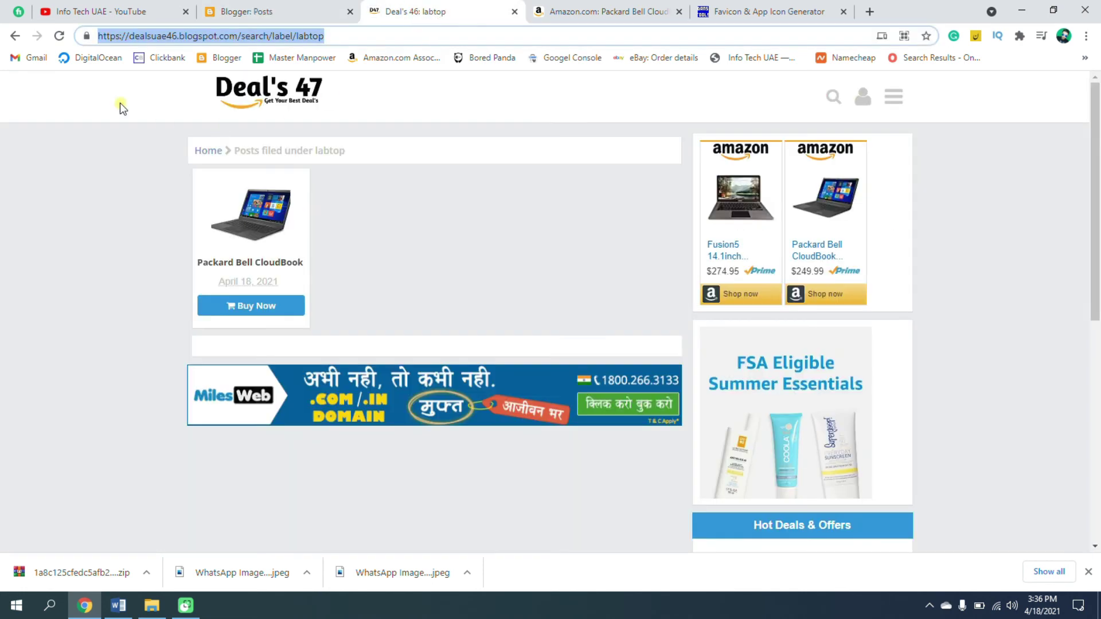
{"action": "left_click", "coordinate": [202, 151]}
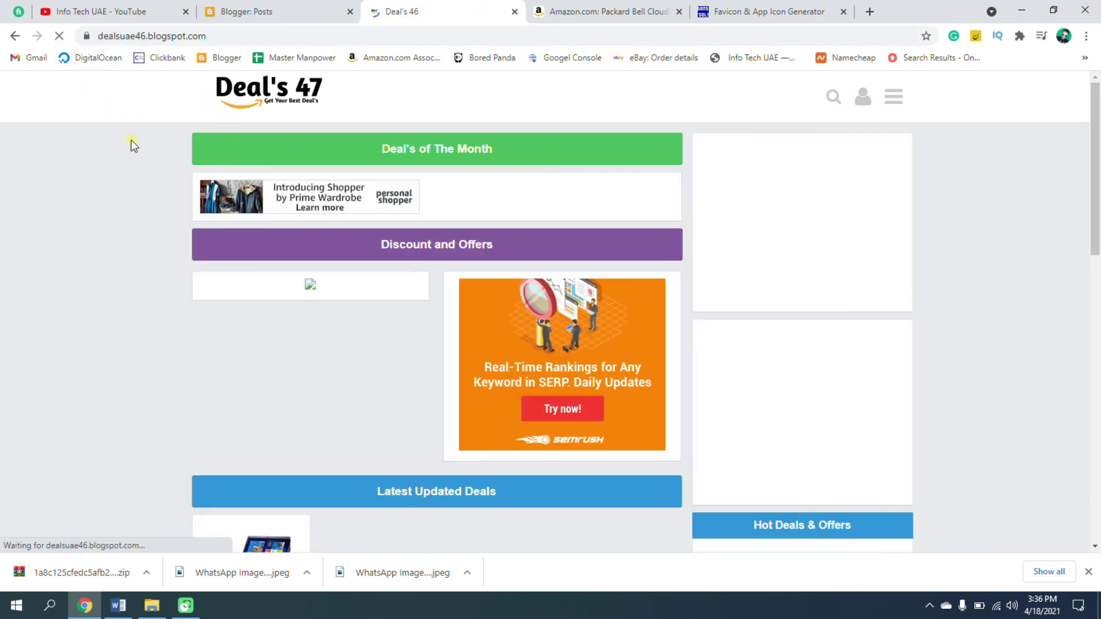
{"action": "left_click", "coordinate": [58, 36]}
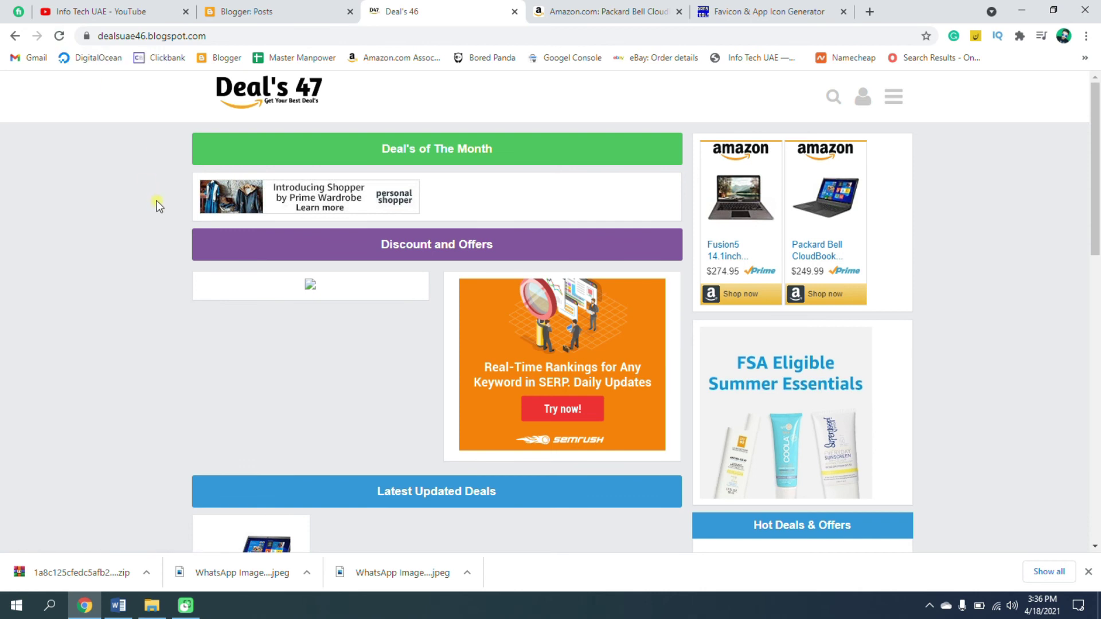
{"action": "scroll", "coordinate": [356, 235], "scroll_direction": "down", "scroll_amount": 3}
{"action": "scroll", "coordinate": [357, 239], "scroll_direction": "up", "scroll_amount": 3}
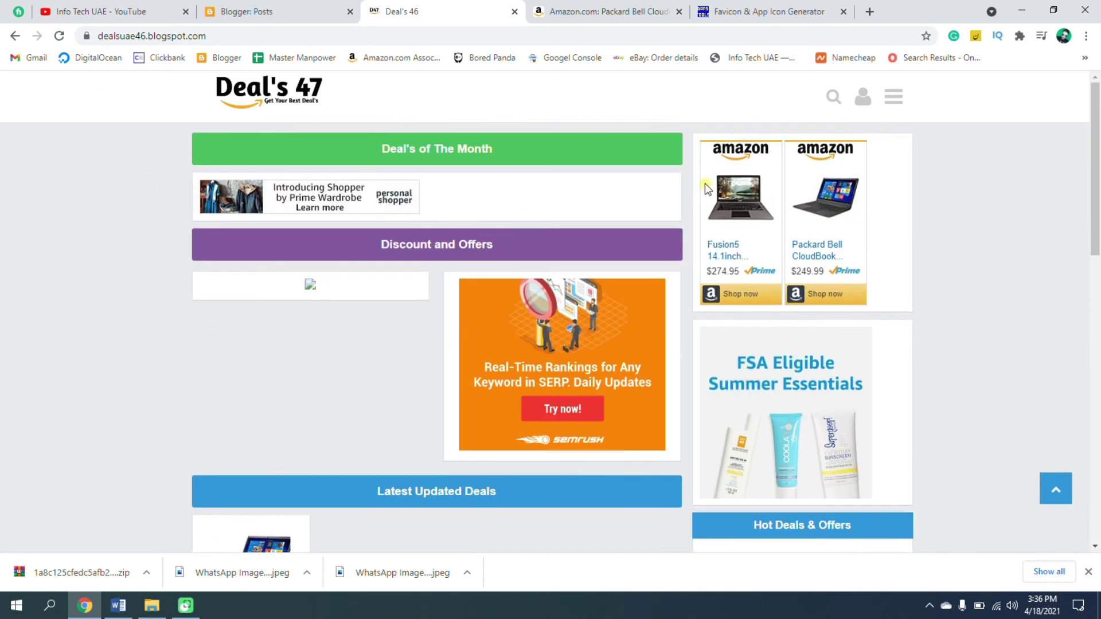
{"action": "mouse_move", "coordinate": [893, 109]}
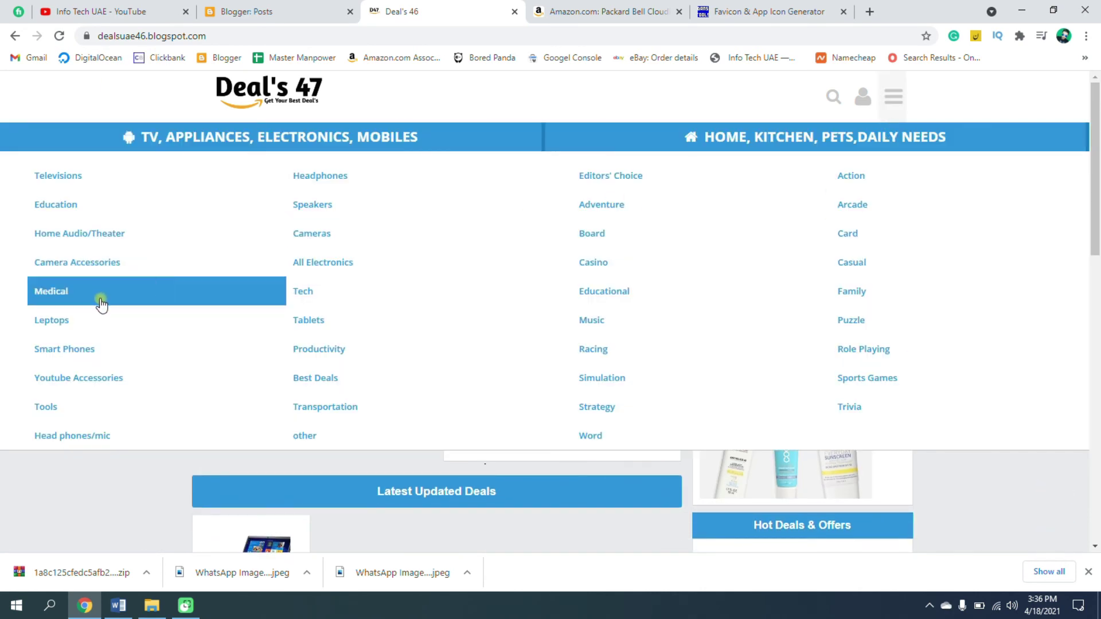
{"action": "left_click", "coordinate": [49, 324]}
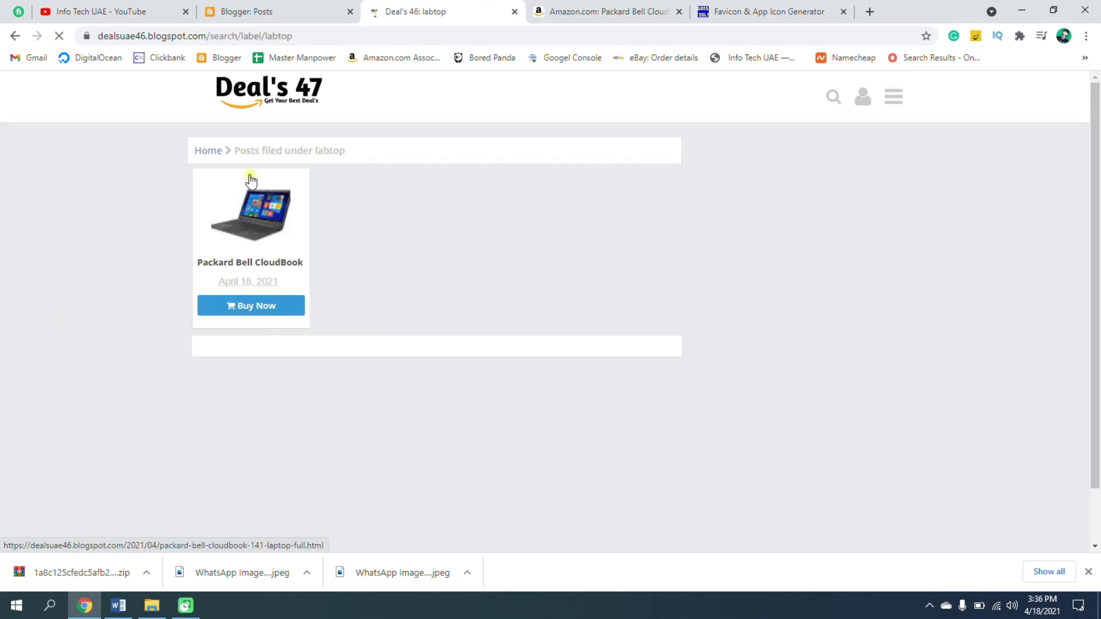
Try the Packard Bell post's Buy Now link and the Speakers category in the live blog's menu
{"action": "left_click", "coordinate": [251, 306]}
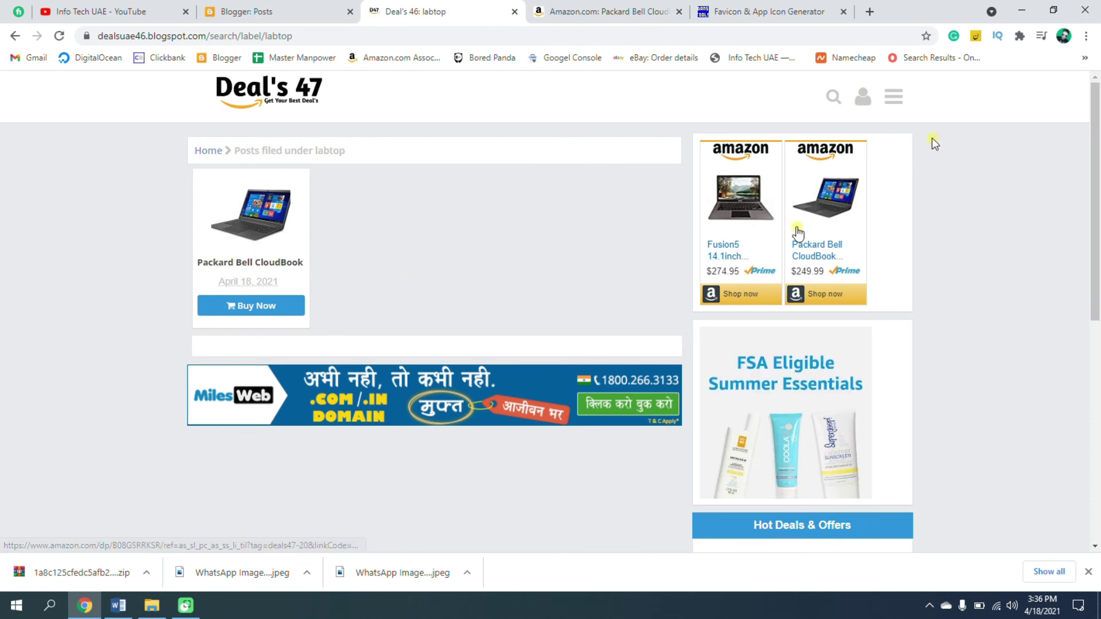
{"action": "left_click", "coordinate": [895, 99]}
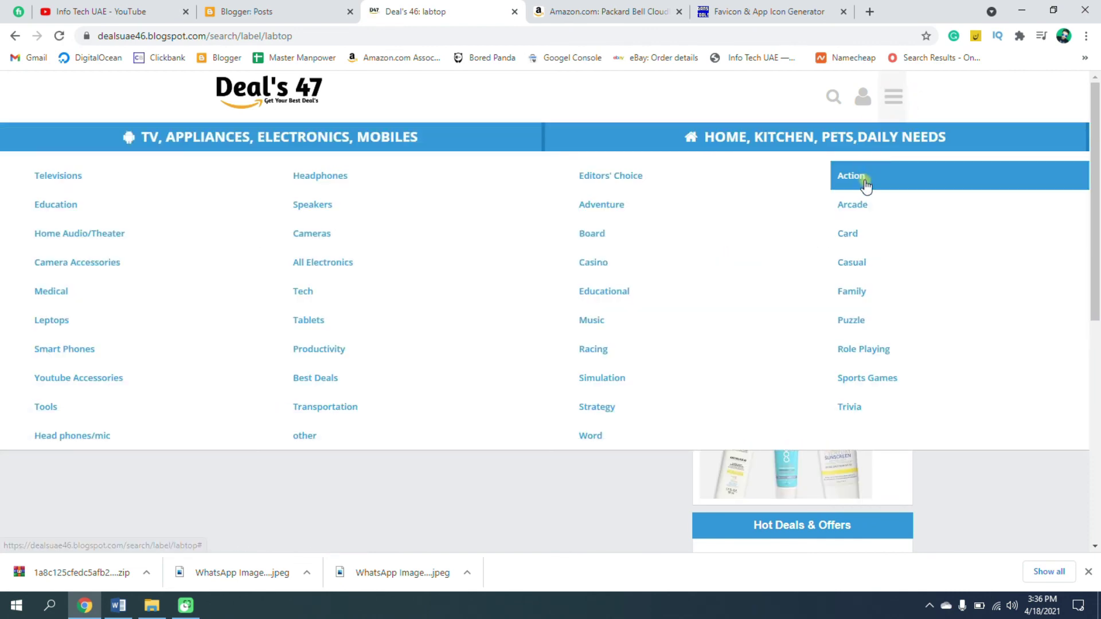
{"action": "left_click", "coordinate": [341, 219]}
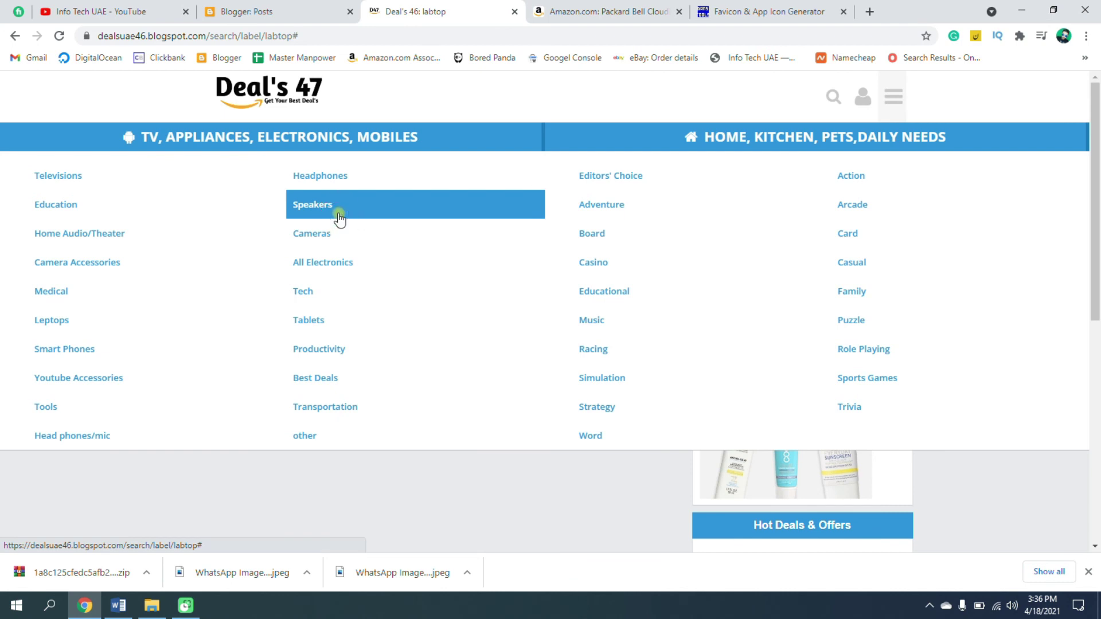